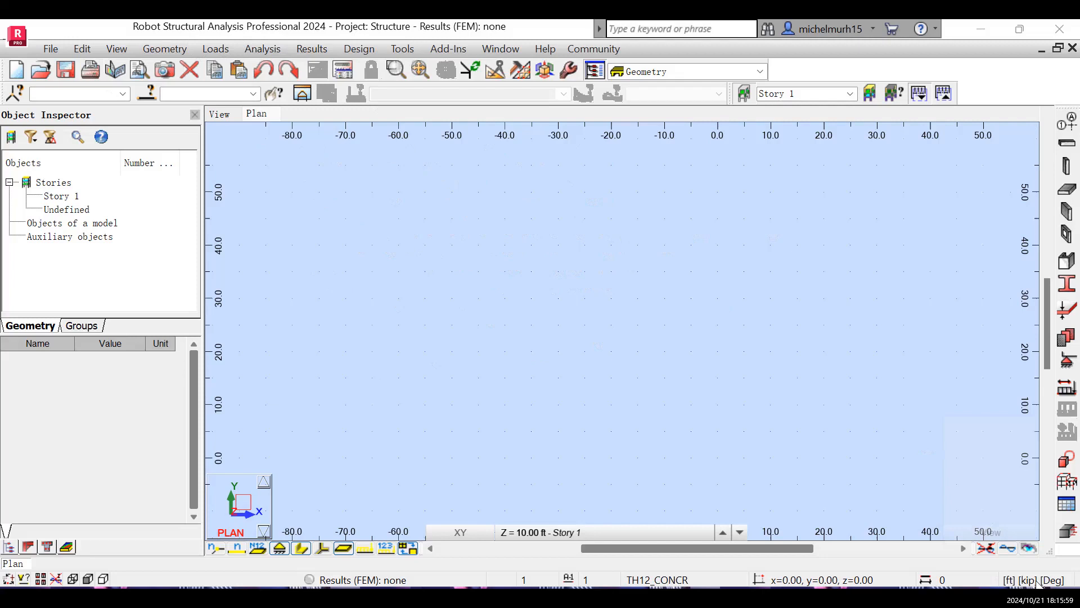
- Set every dimension unit in the job preferences to metres, with reinforcement areas in m2
left_click(1033, 581)
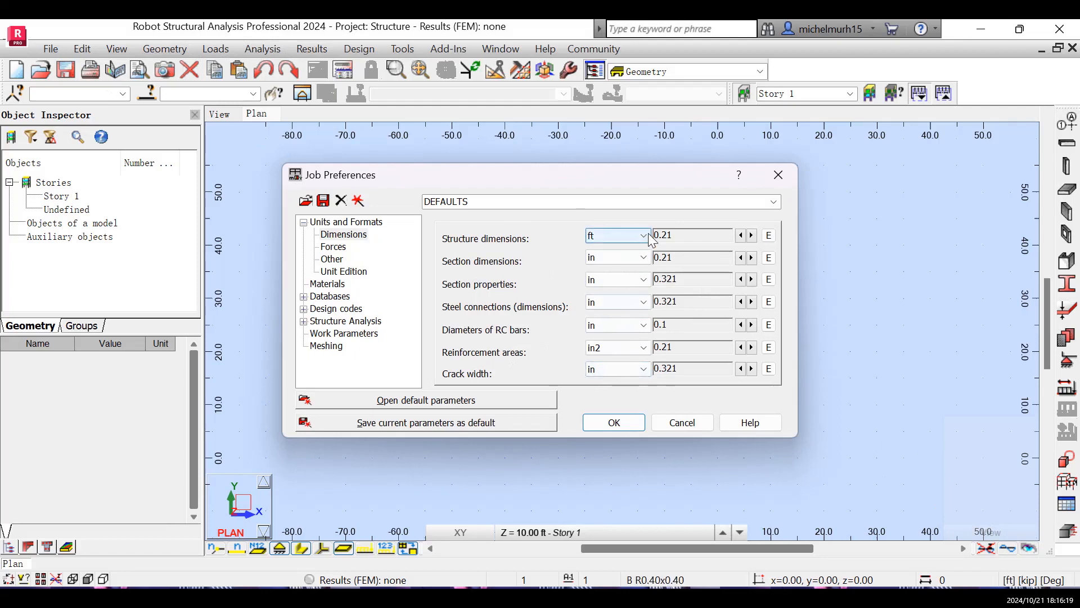
left_click(618, 237)
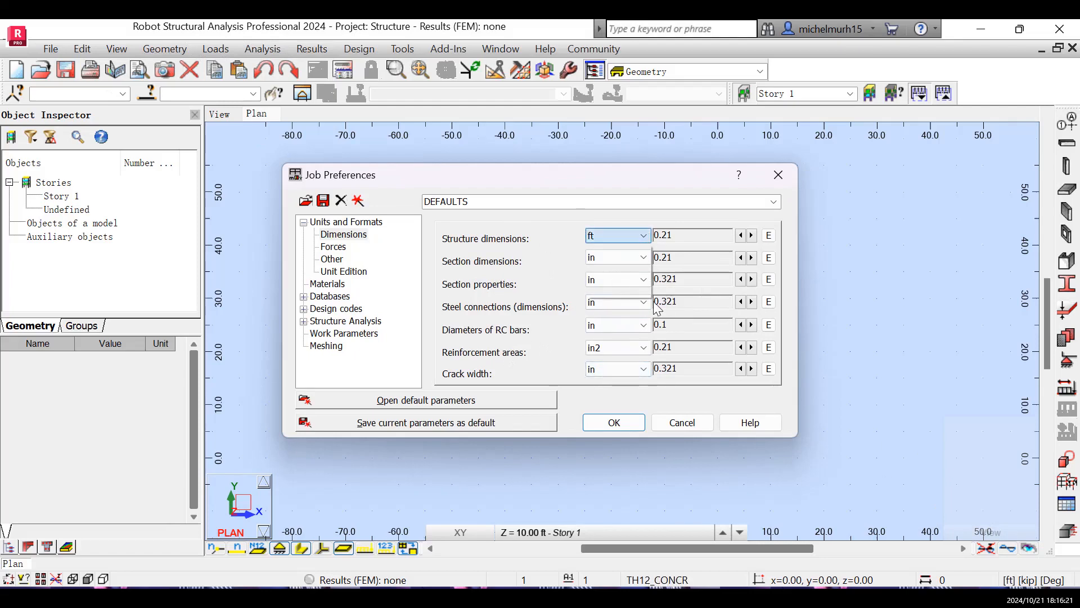
left_click(623, 251)
left_click(643, 258)
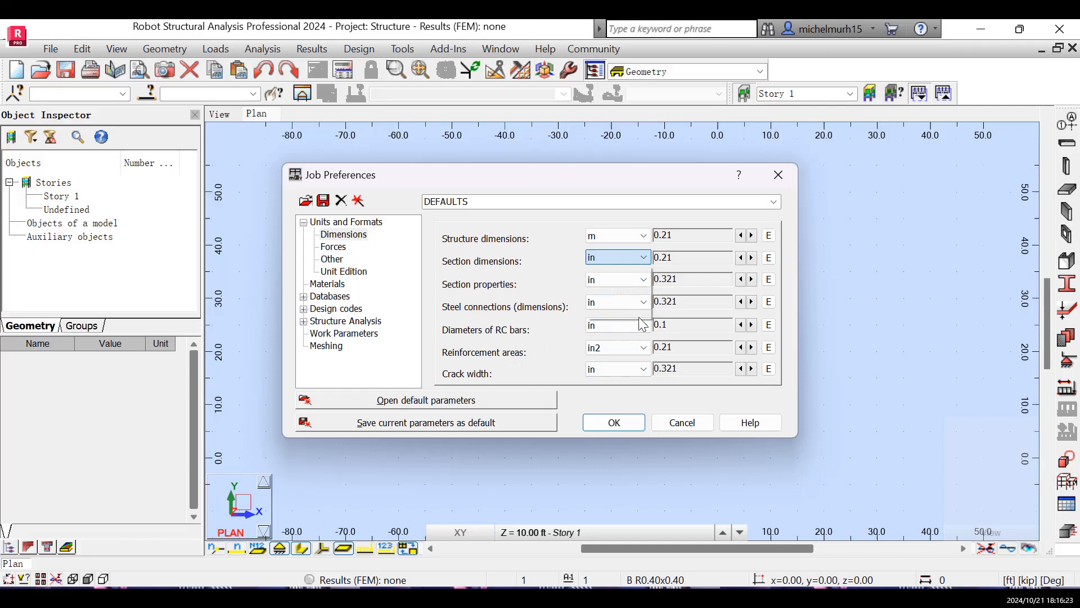
left_click(619, 345)
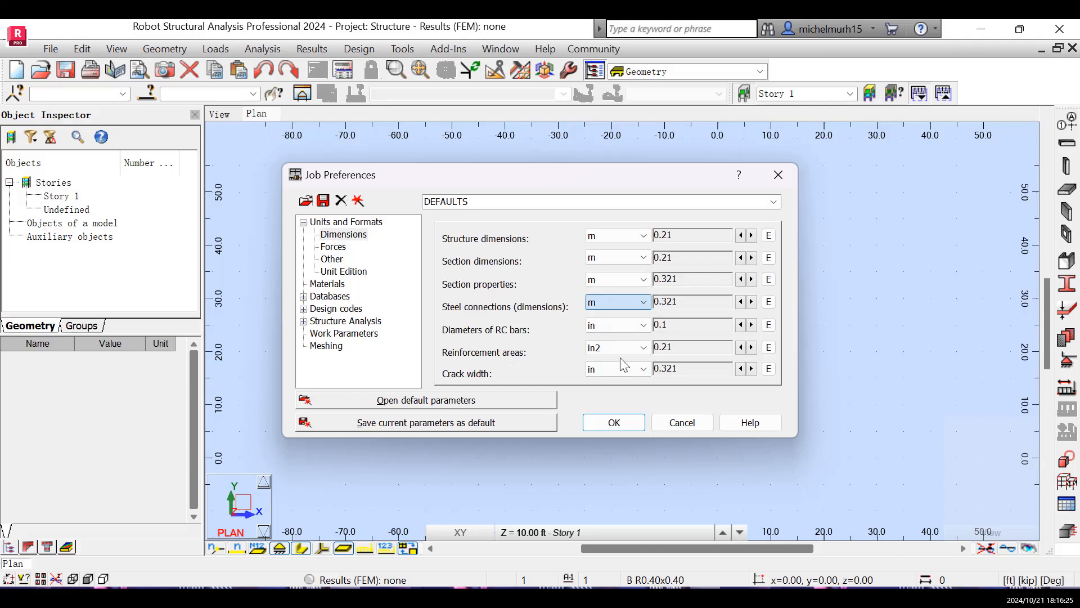
left_click(637, 326)
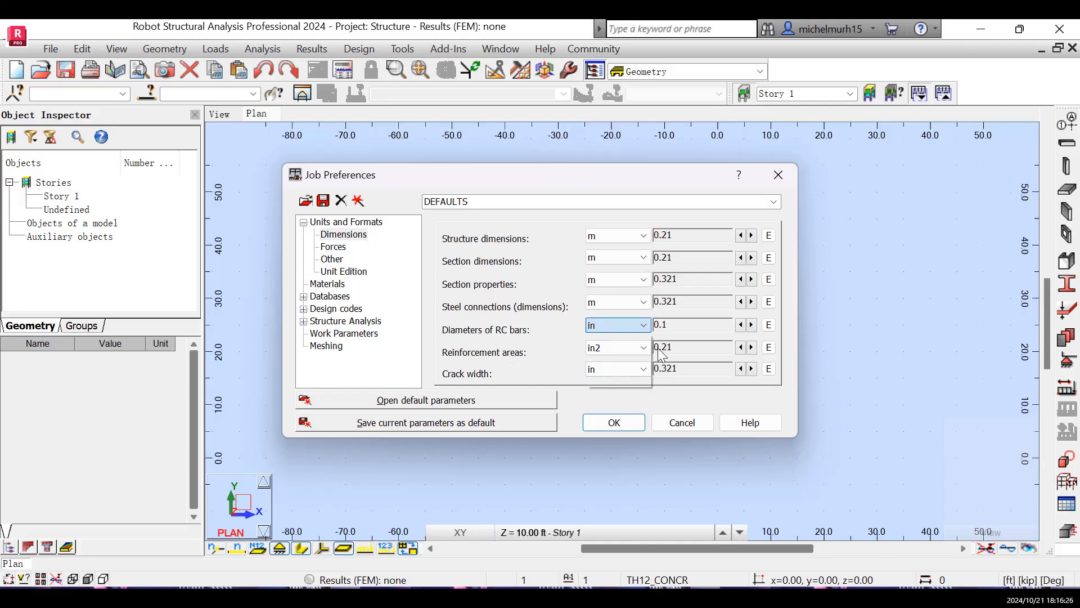
left_click(622, 382)
left_click(613, 394)
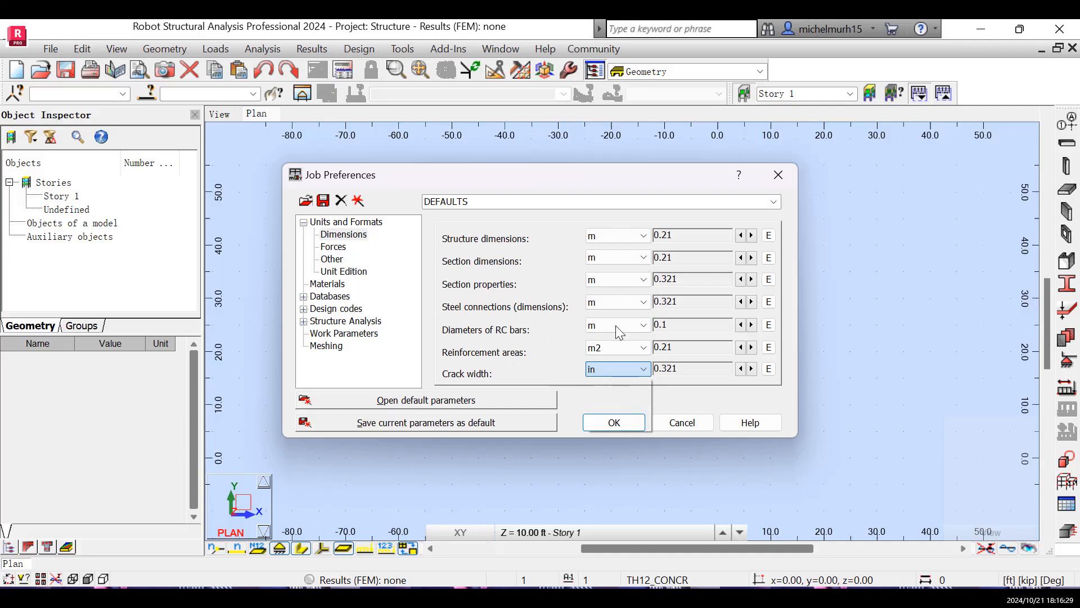
left_click(608, 431)
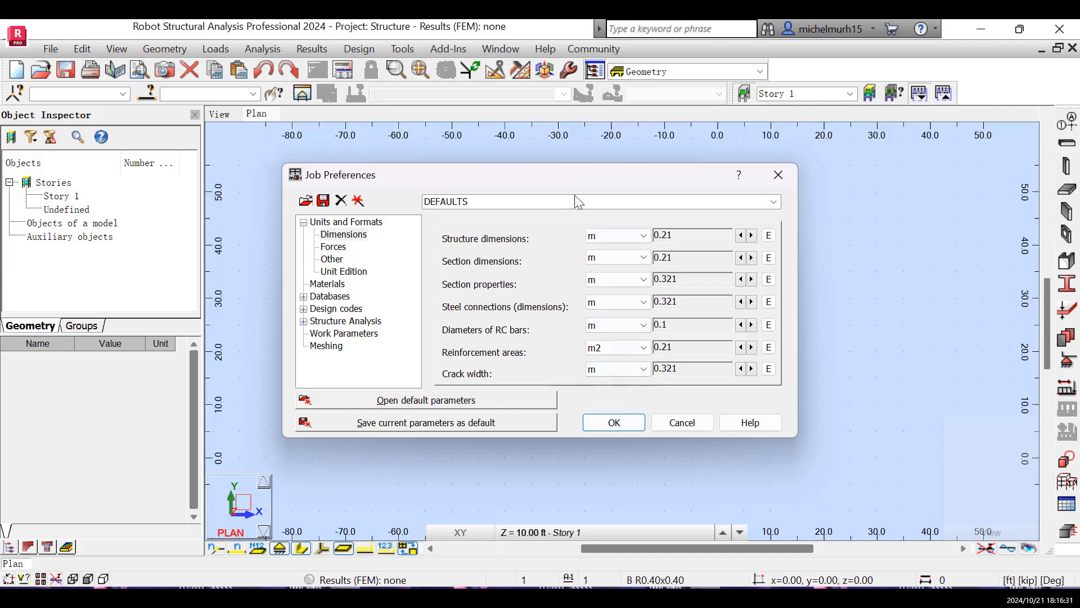
left_click(614, 422)
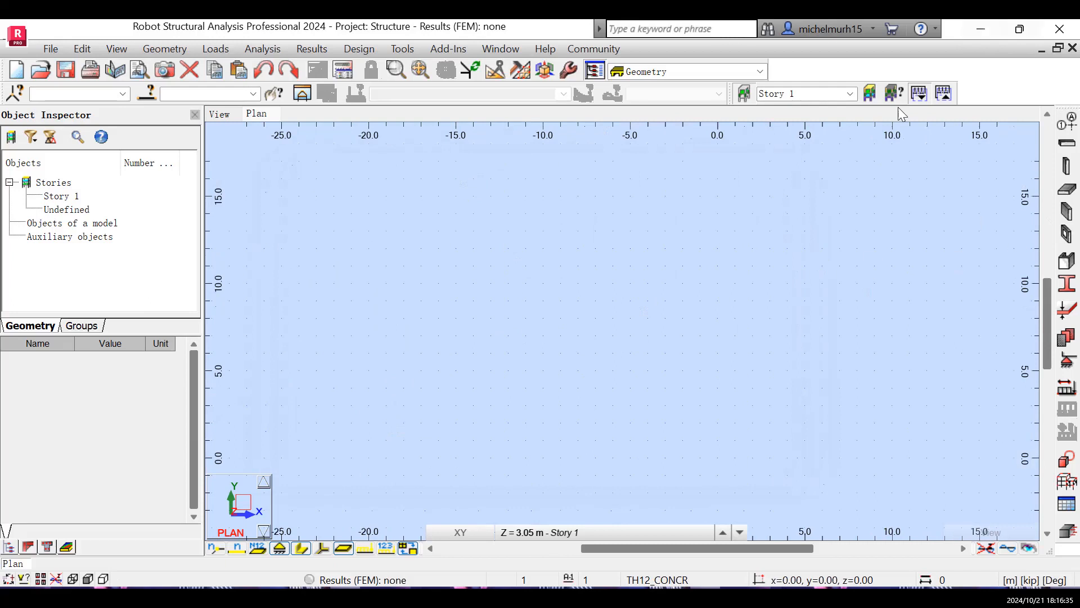
- Define Cartesian structural axes in X starting at 0.00 m, with 5 repetitions spaced 2 m apart and 1 2 3 numbering
middle_click_drag(518, 196, 557, 179, "shift")
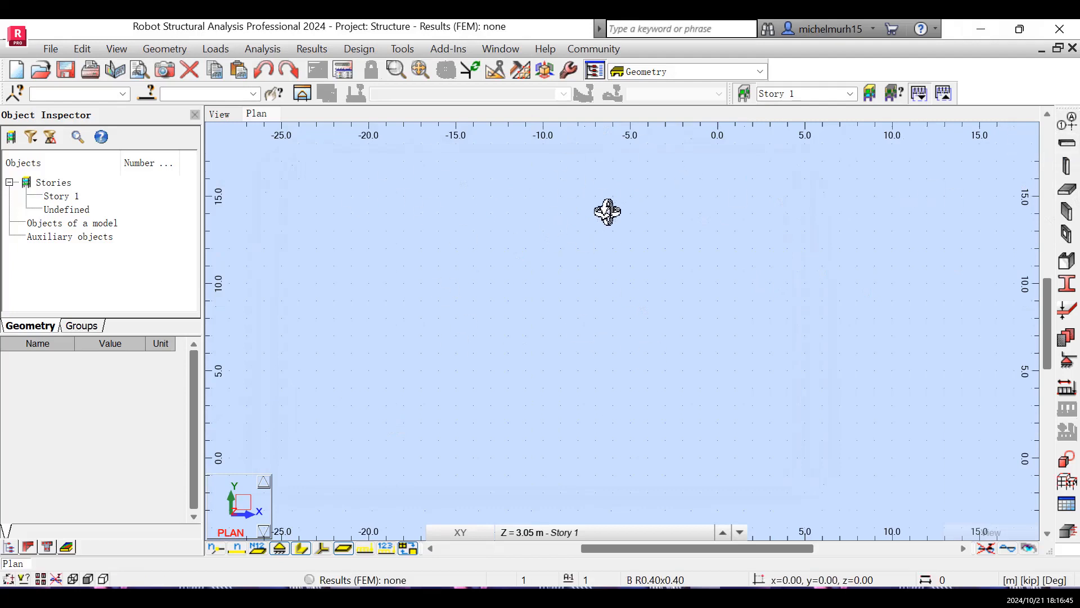
left_click(1072, 126)
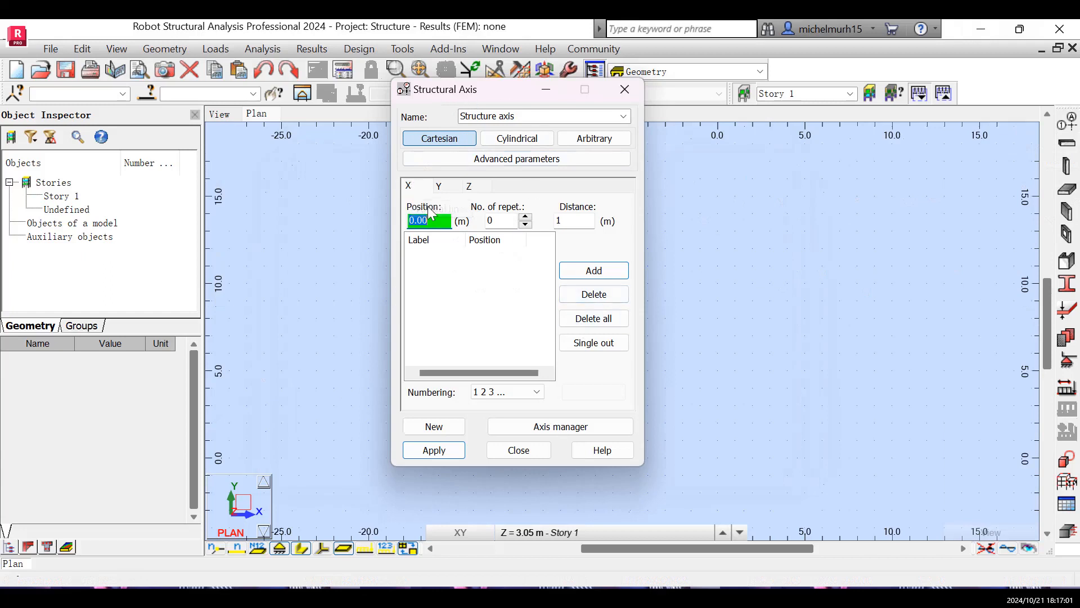
double_click(525, 218)
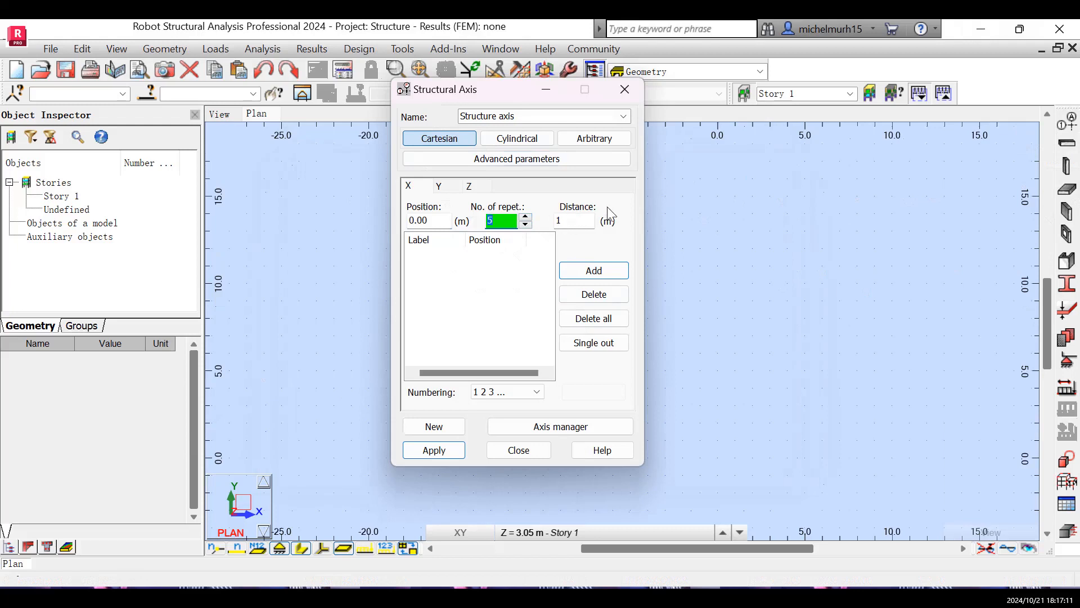
double_click(572, 226)
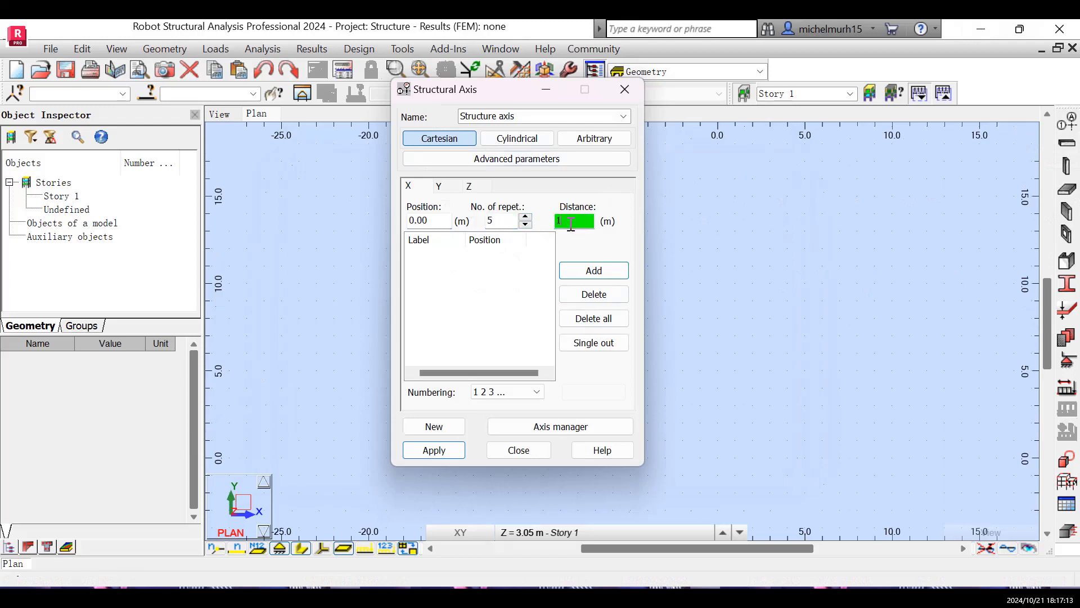
type("2")
left_click(604, 271)
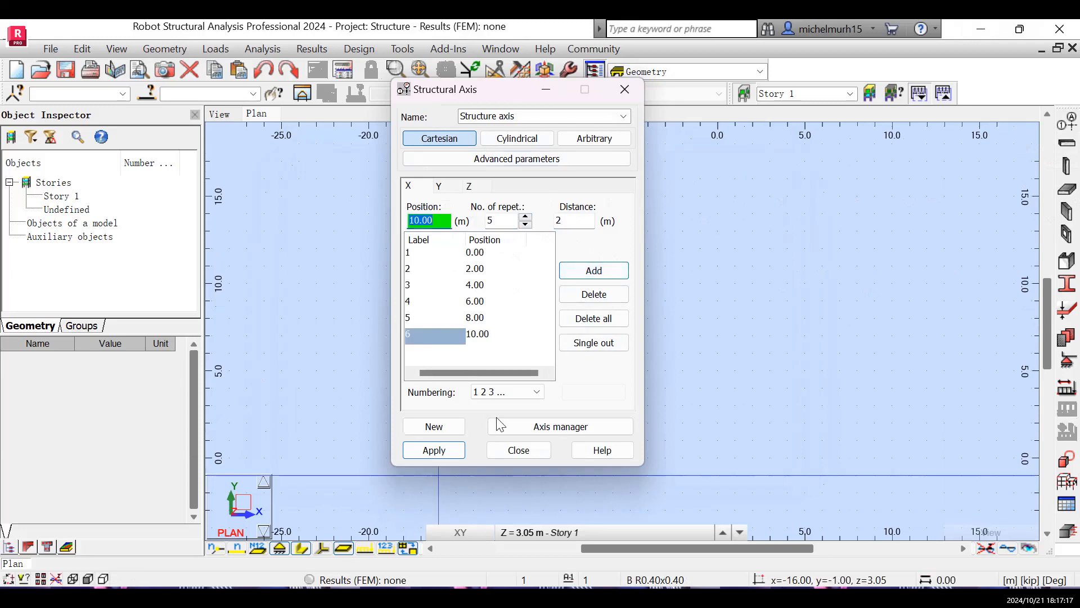
- Add Y axes starting at 0.00 m, with 4 repetitions at 2 m spacing and A B C numbering
left_click(443, 187)
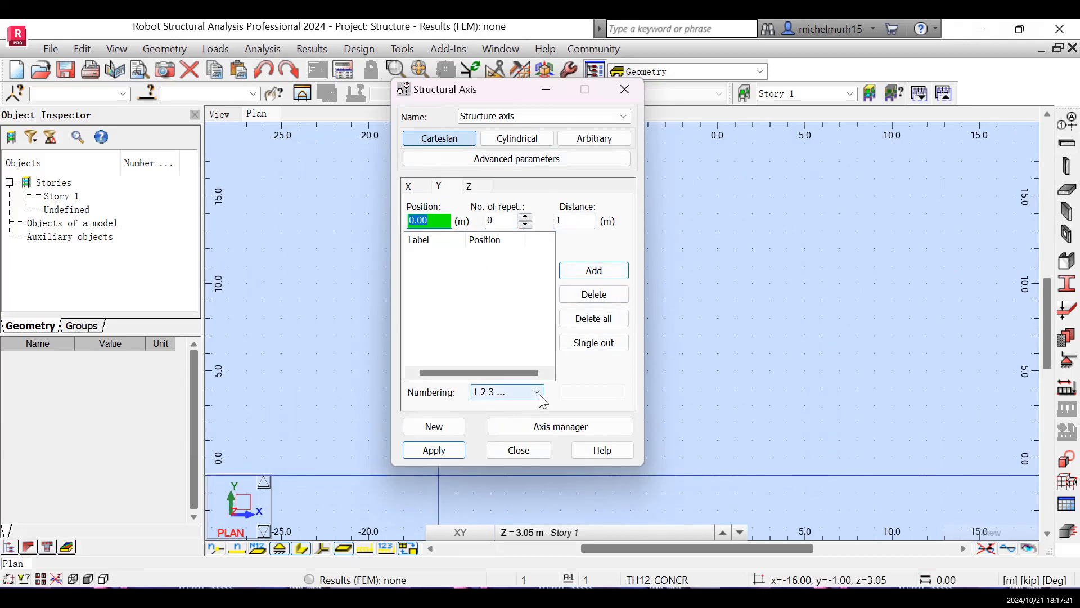
left_click(496, 394)
left_click(496, 416)
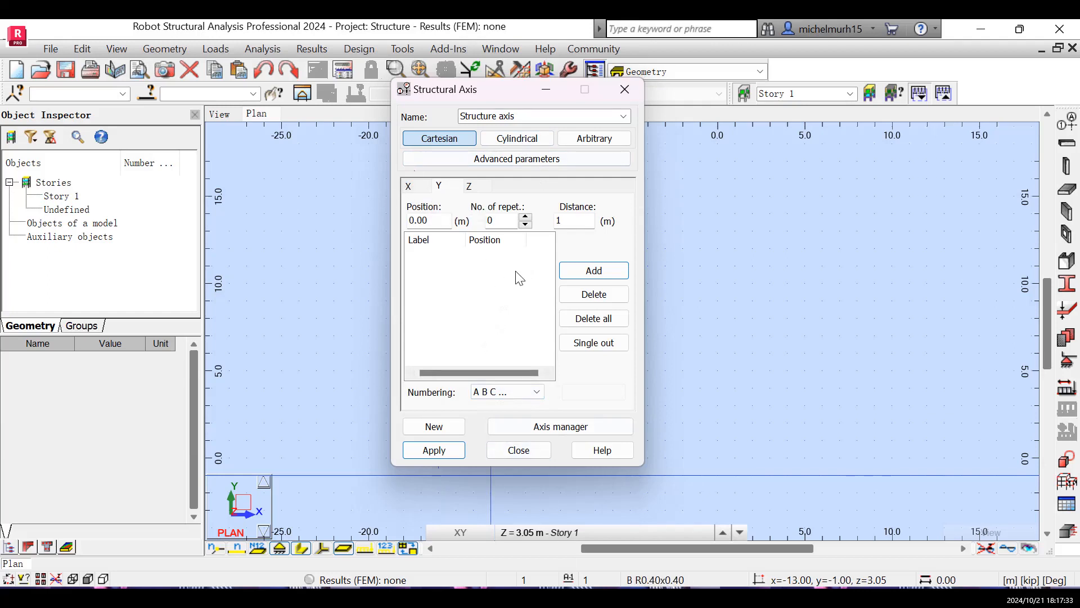
double_click(497, 220)
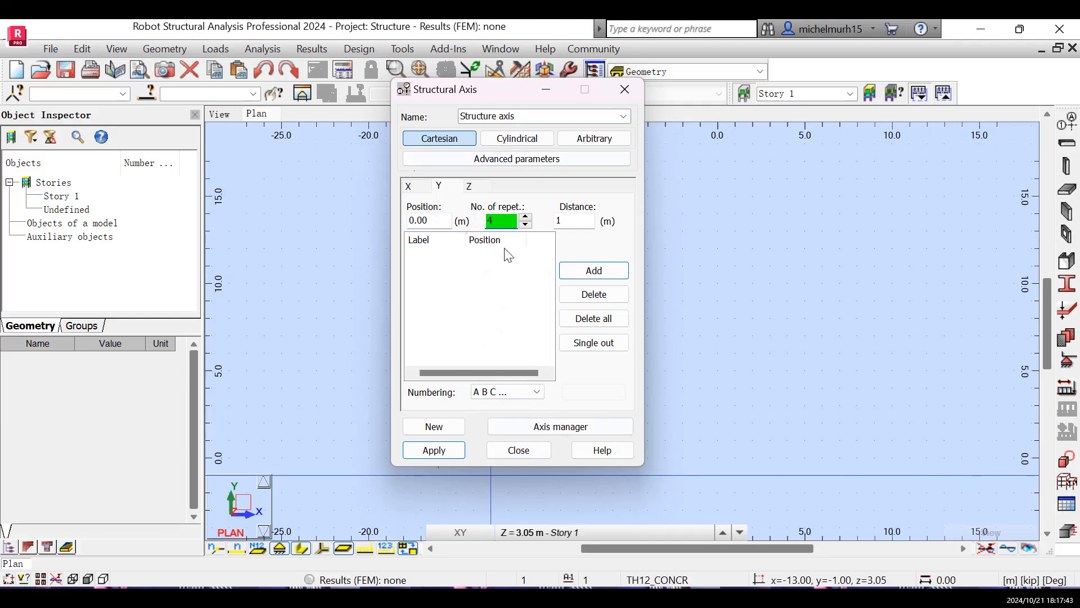
left_click(572, 224)
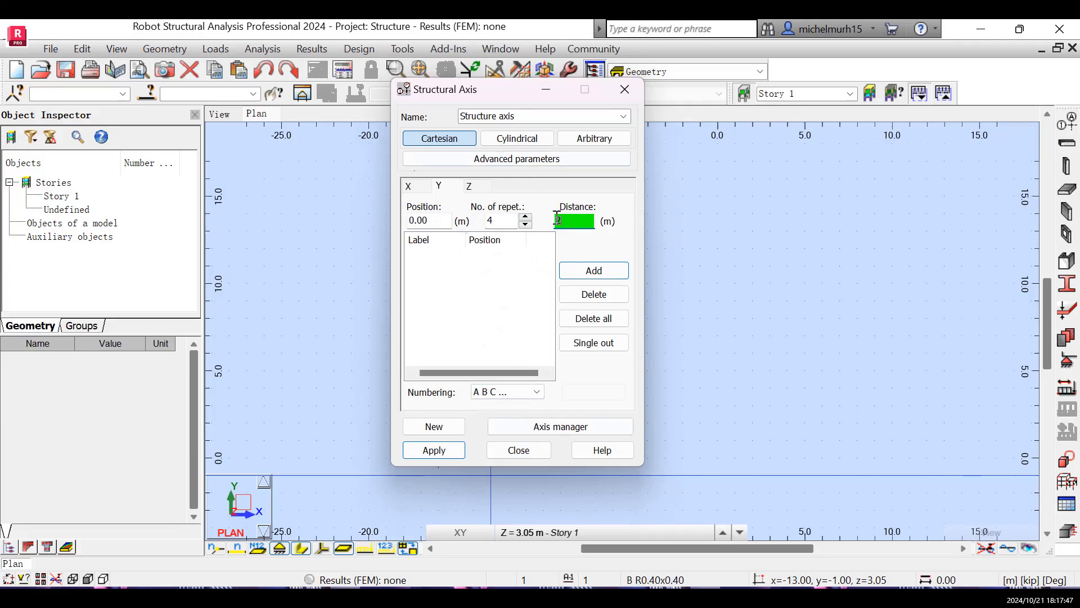
left_click(593, 272)
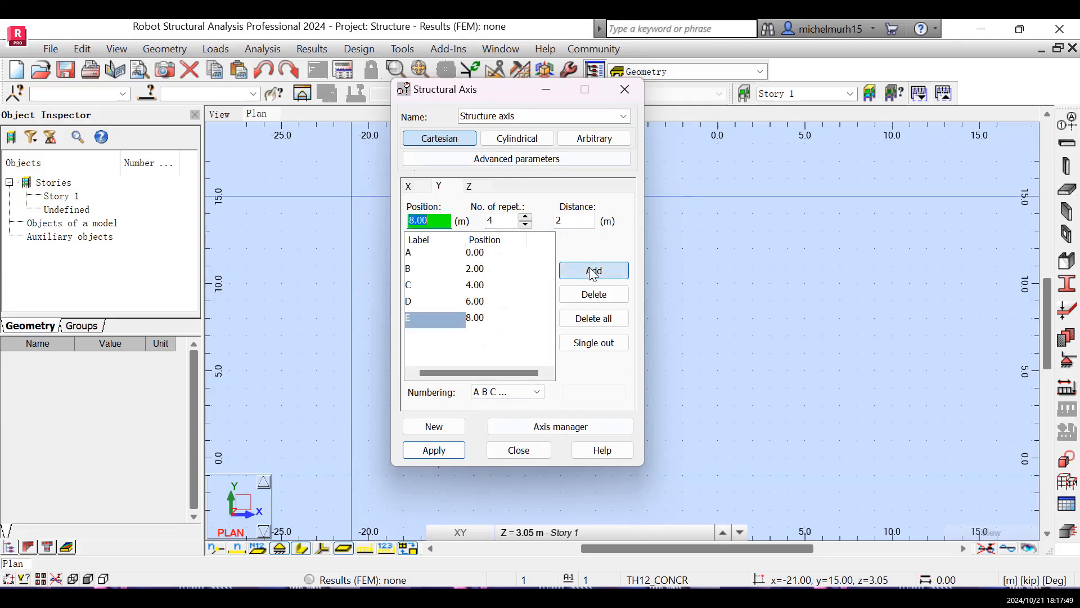
- Delete the X axis at 10.00 m and check the Y axis list
left_click(413, 187)
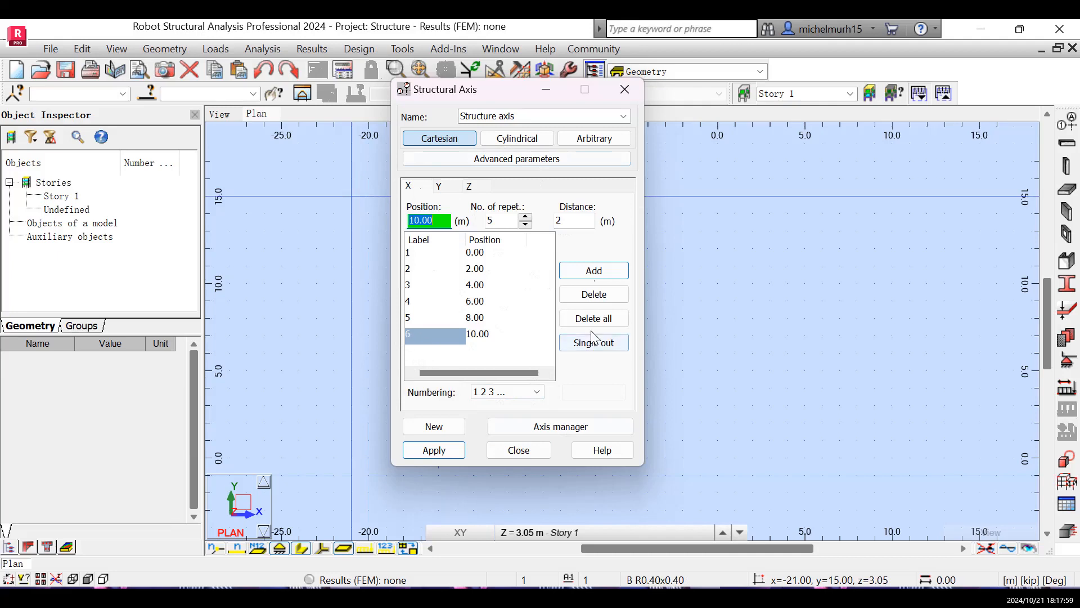
left_click(600, 296)
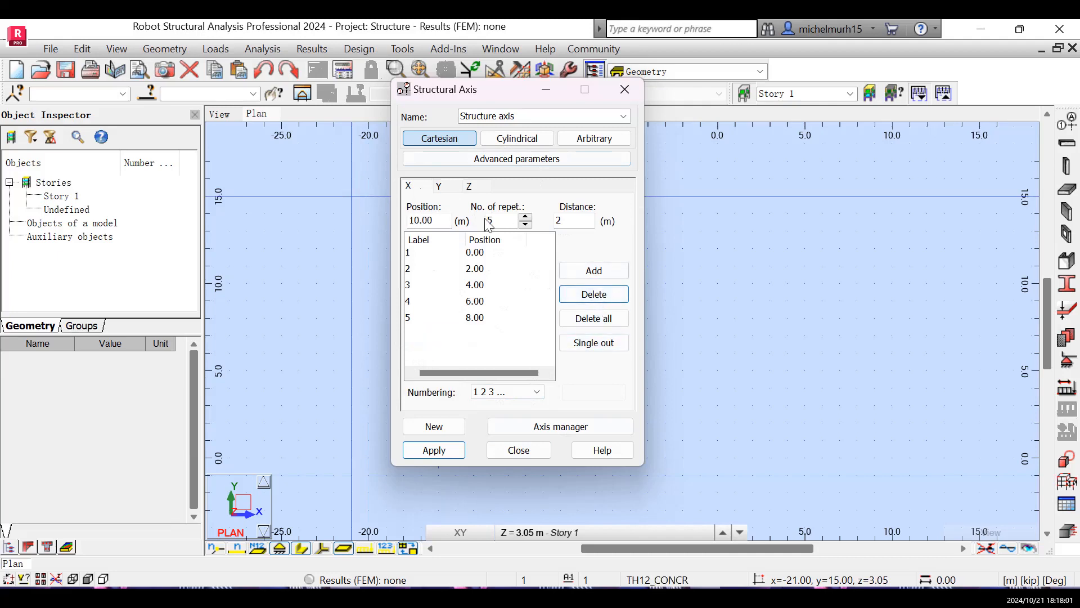
left_click(440, 188)
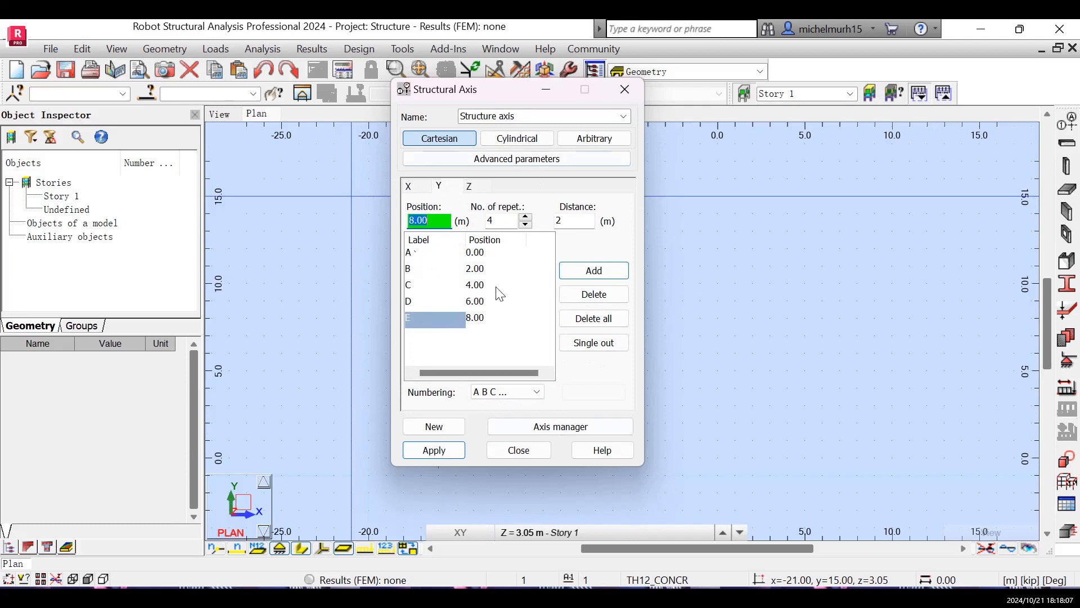
- Add Z axes starting from 0.00 m, with 3 repetitions at 3 m spacing and numbering by Value
left_click(470, 187)
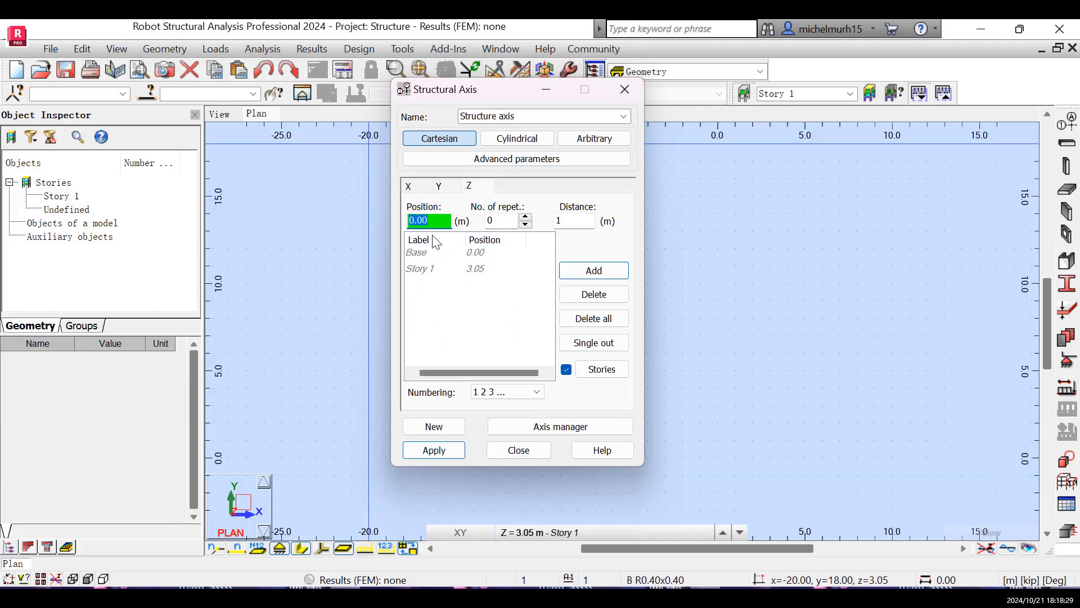
left_click(524, 216)
left_click(524, 217)
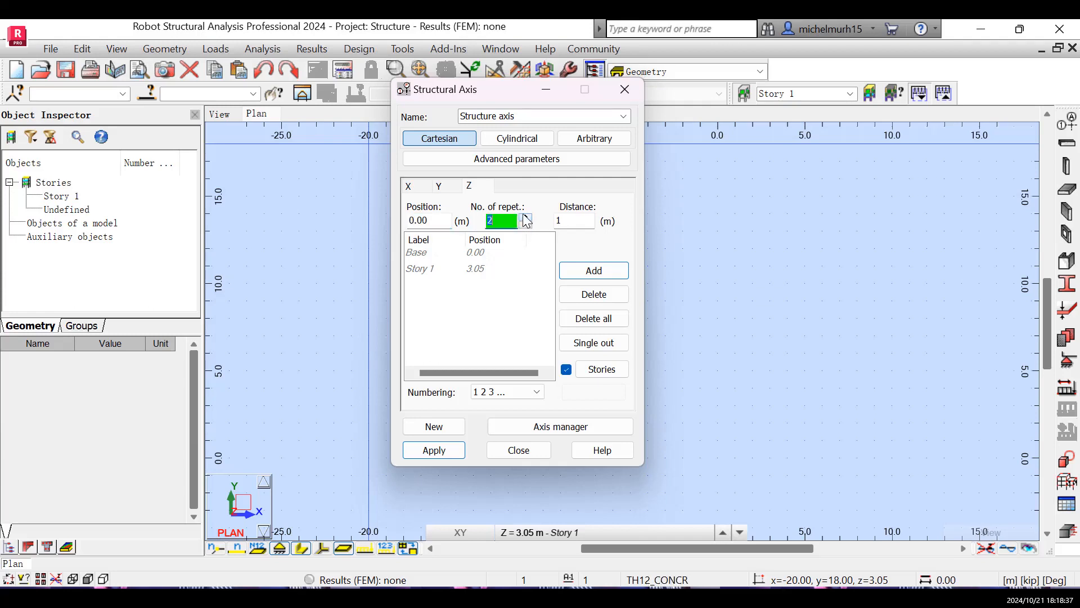
left_click(568, 218)
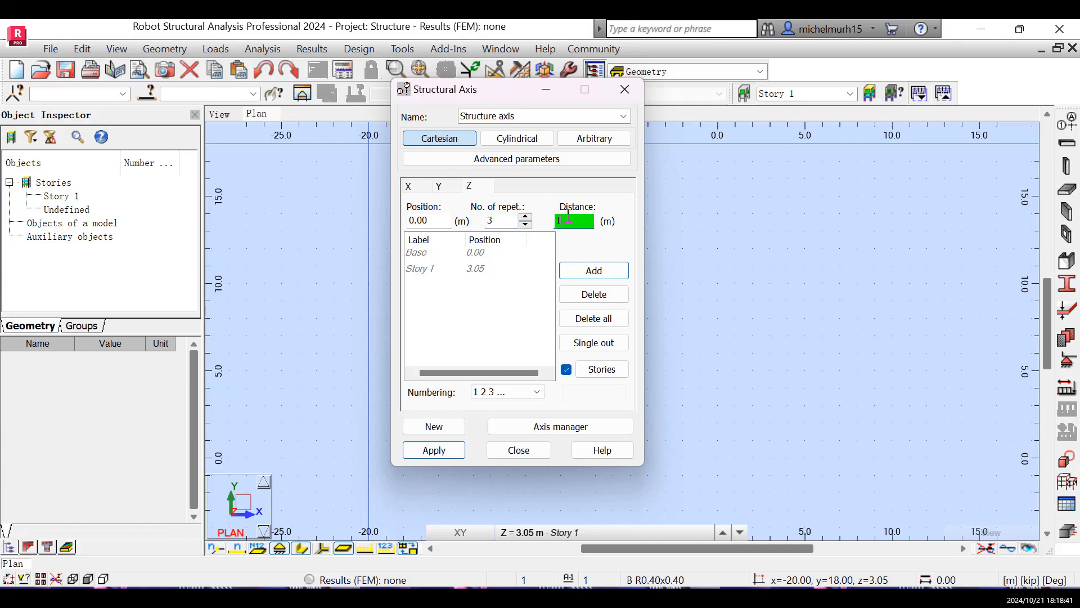
type("3")
left_click(530, 395)
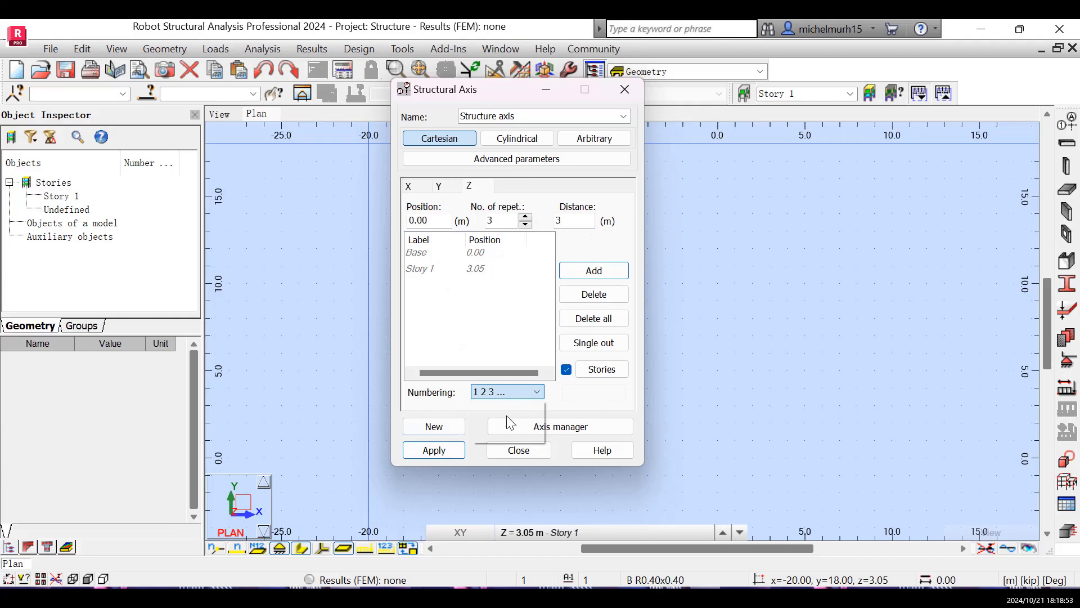
left_click(491, 423)
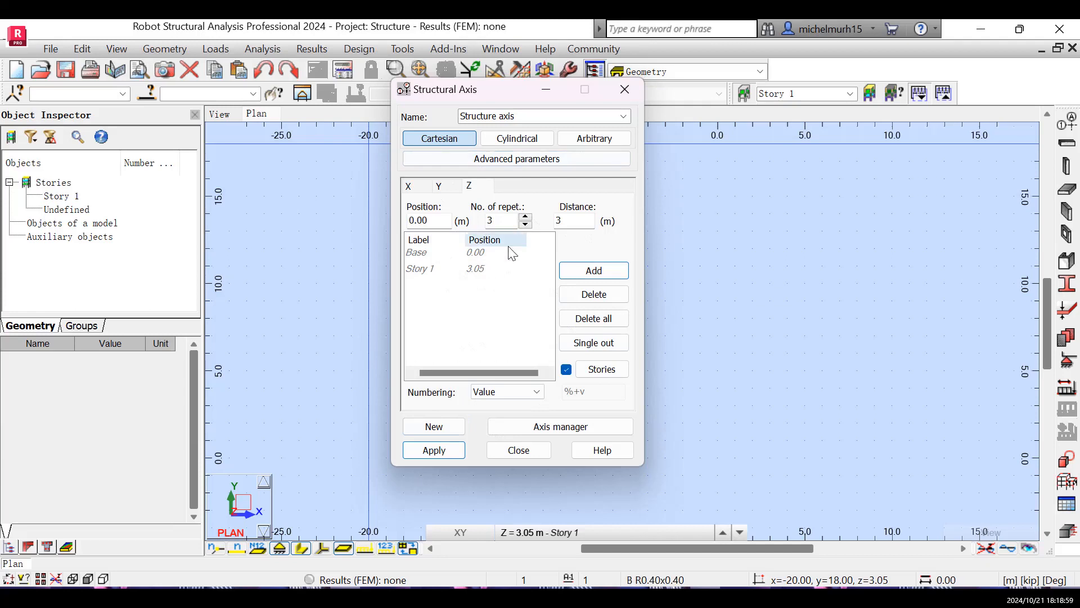
left_click(595, 270)
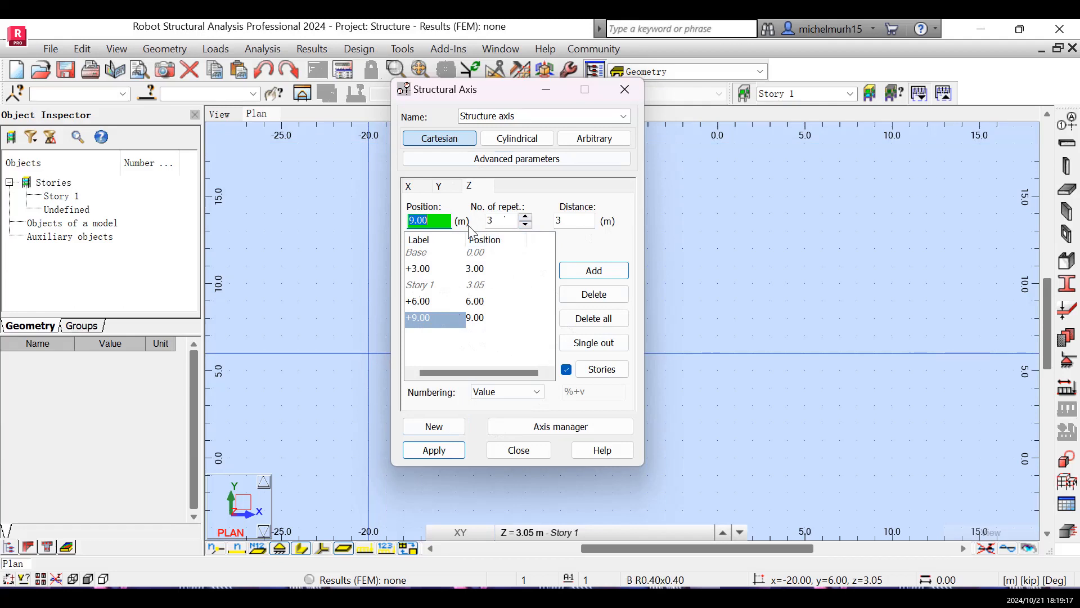
- Add one more Z axis 3 m above the 9.00 m level and apply the structural axes
key("Tab")
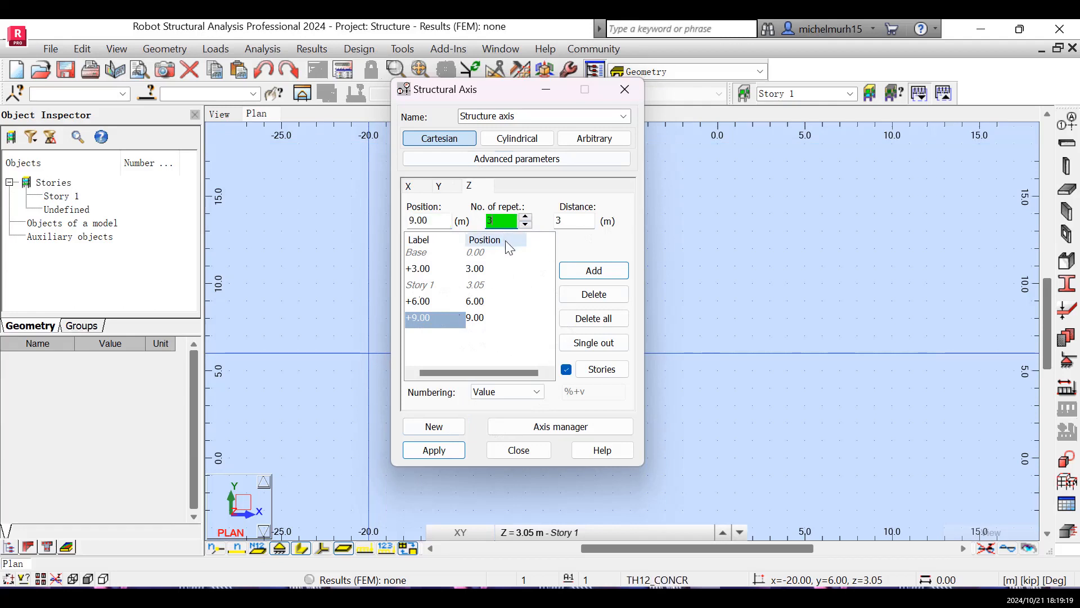
type("1")
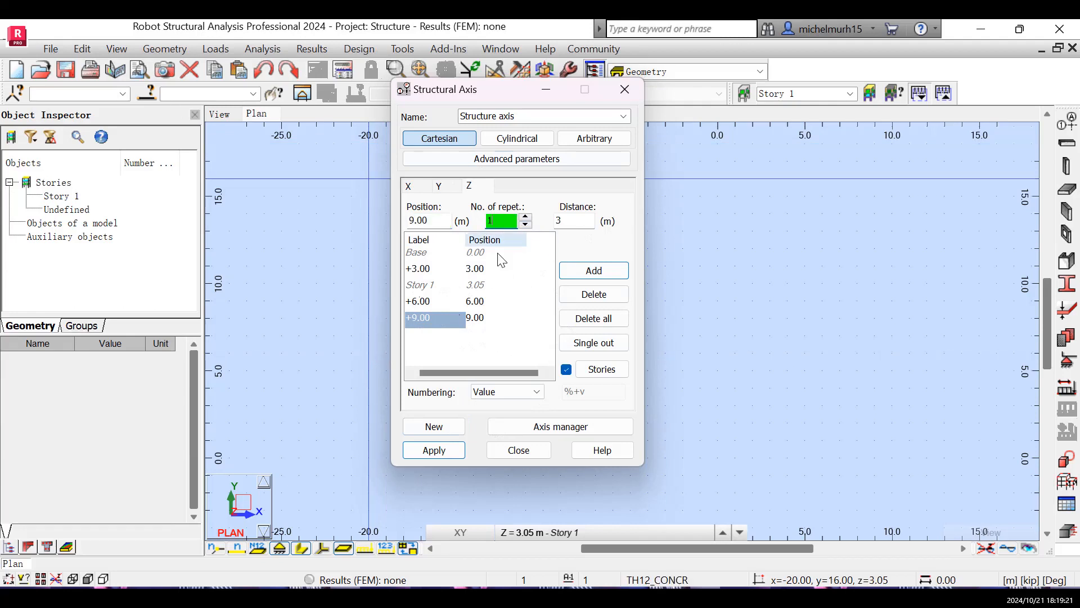
left_click(593, 271)
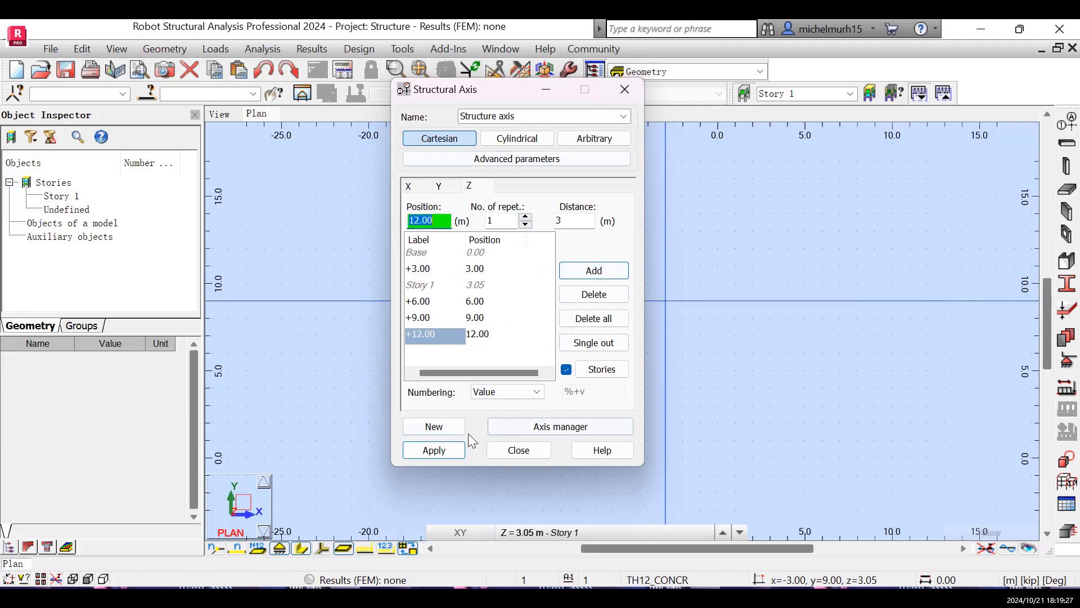
left_click(435, 455)
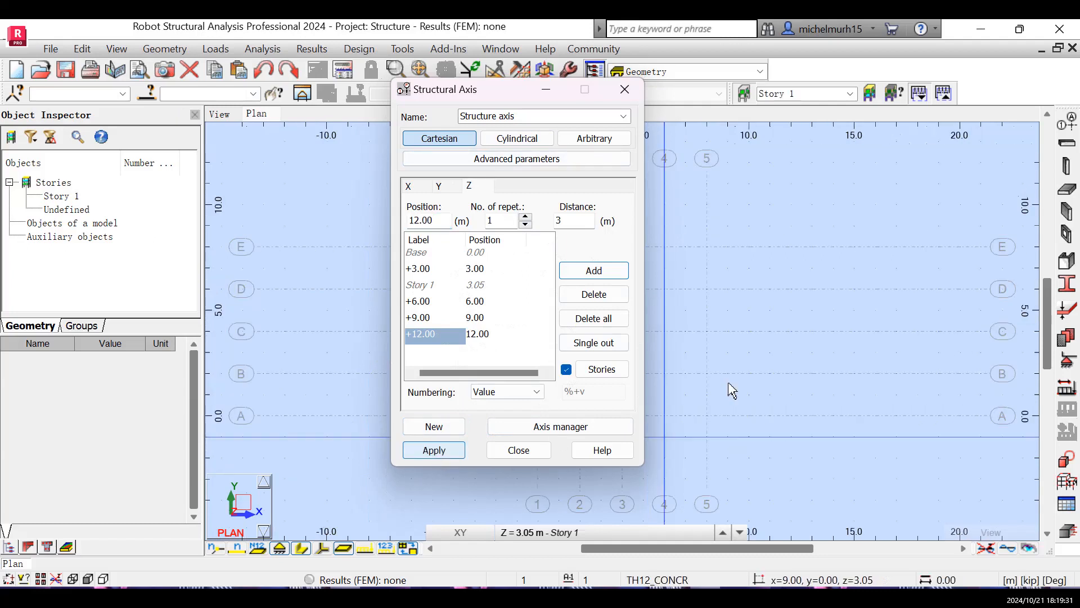
left_click(622, 88)
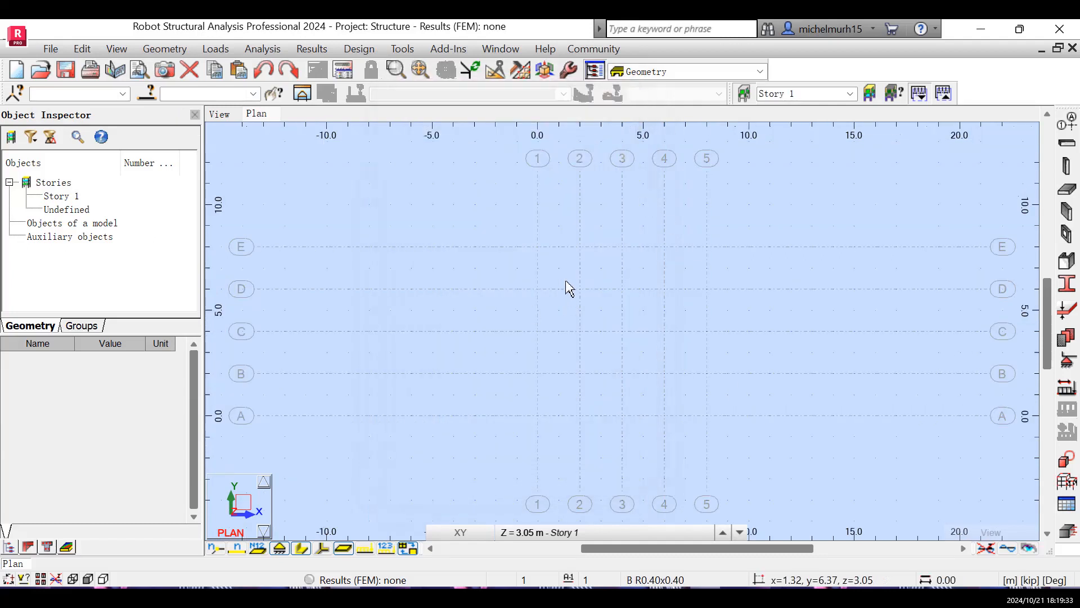
- Start defining columns with section type RC column and open a new section definition for them
scroll(632, 354, "up", 2)
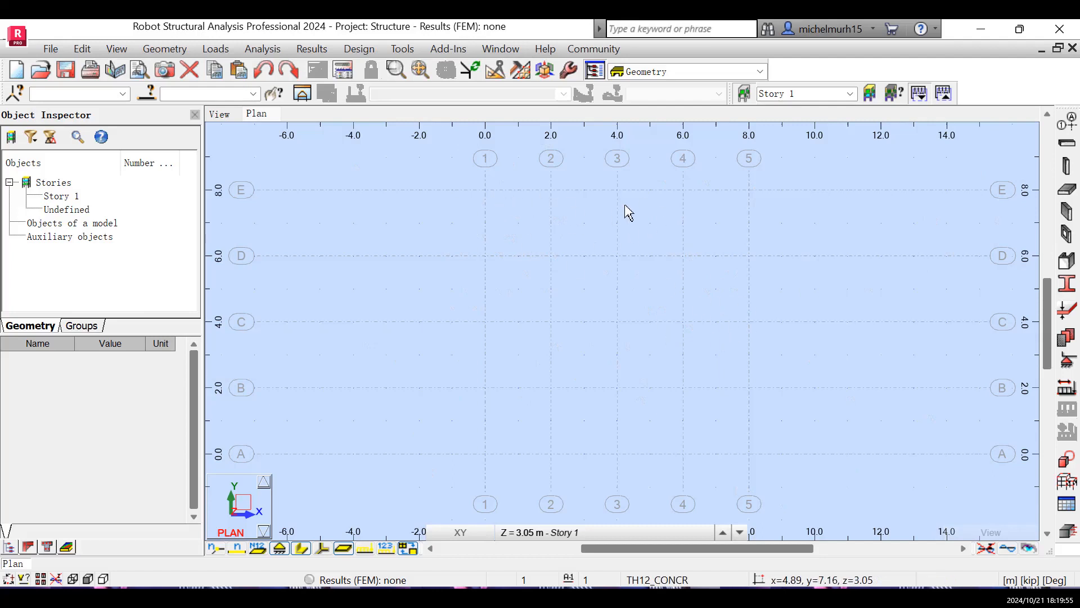
left_click(1067, 166)
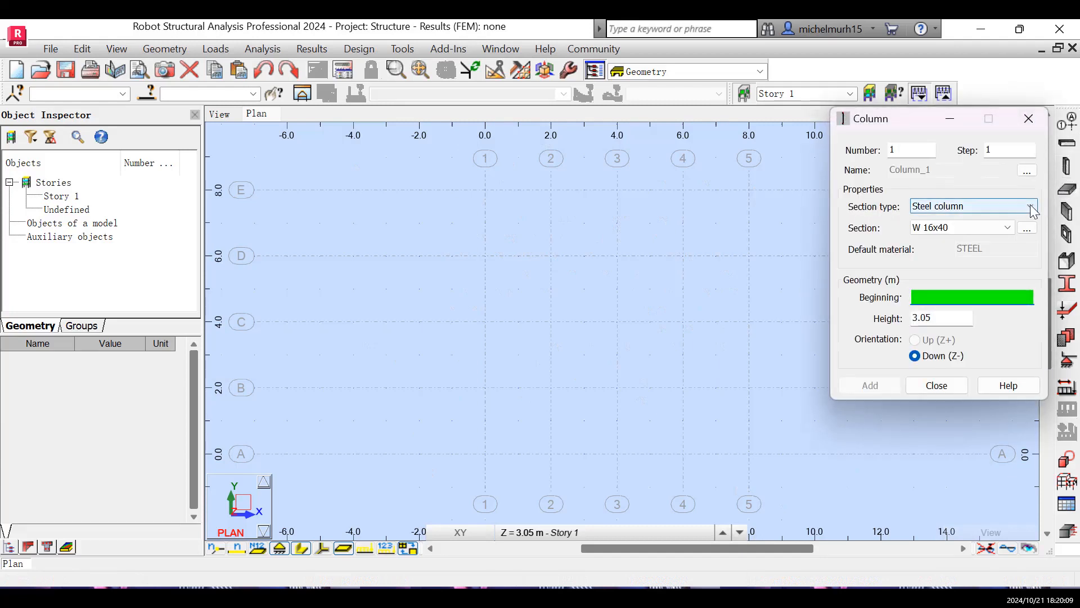
left_click(997, 212)
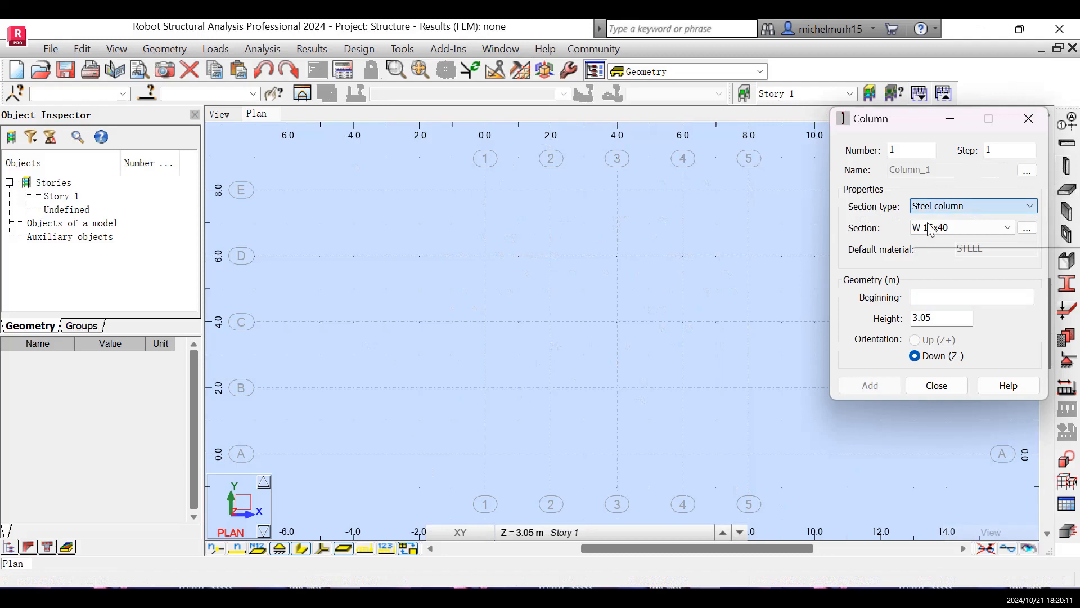
left_click(931, 230)
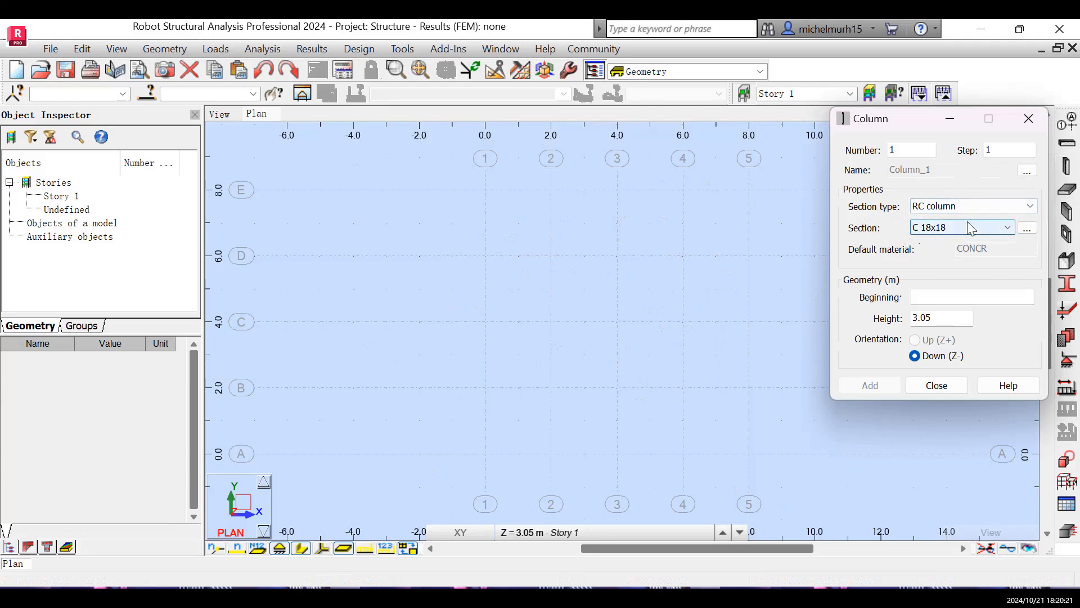
left_click(1027, 229)
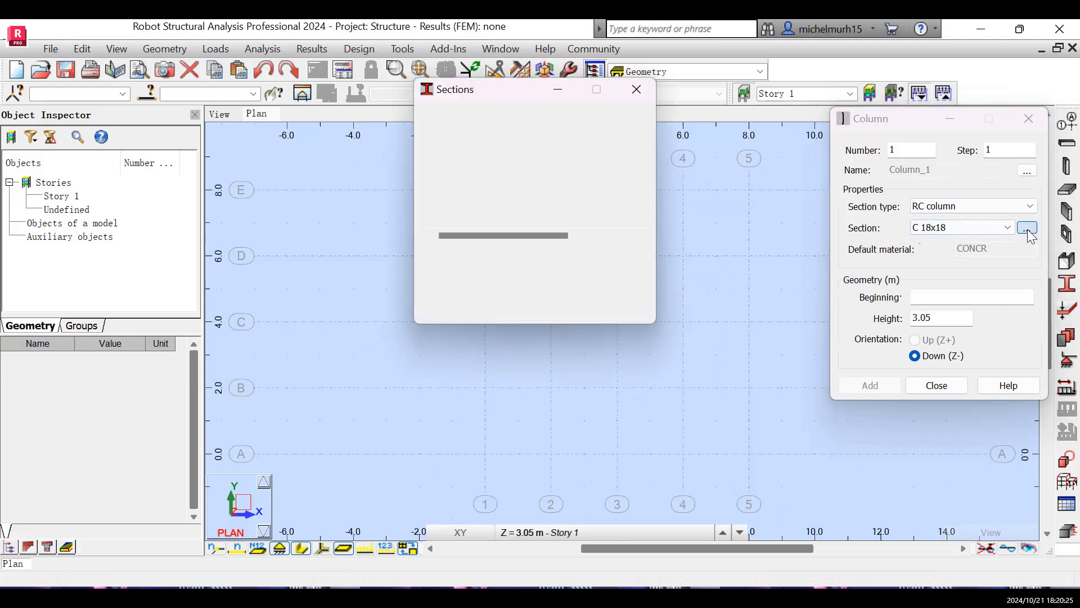
left_click(1019, 228)
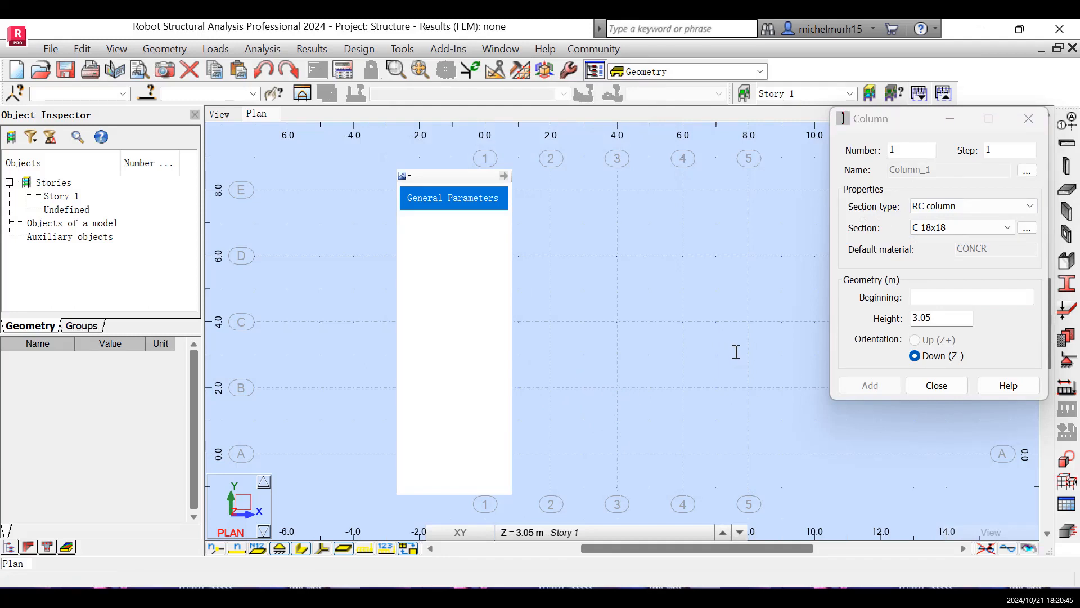
- Create a rectangular RC column section with b and h of 0.50 m
key("Left")
key("BackSpace")
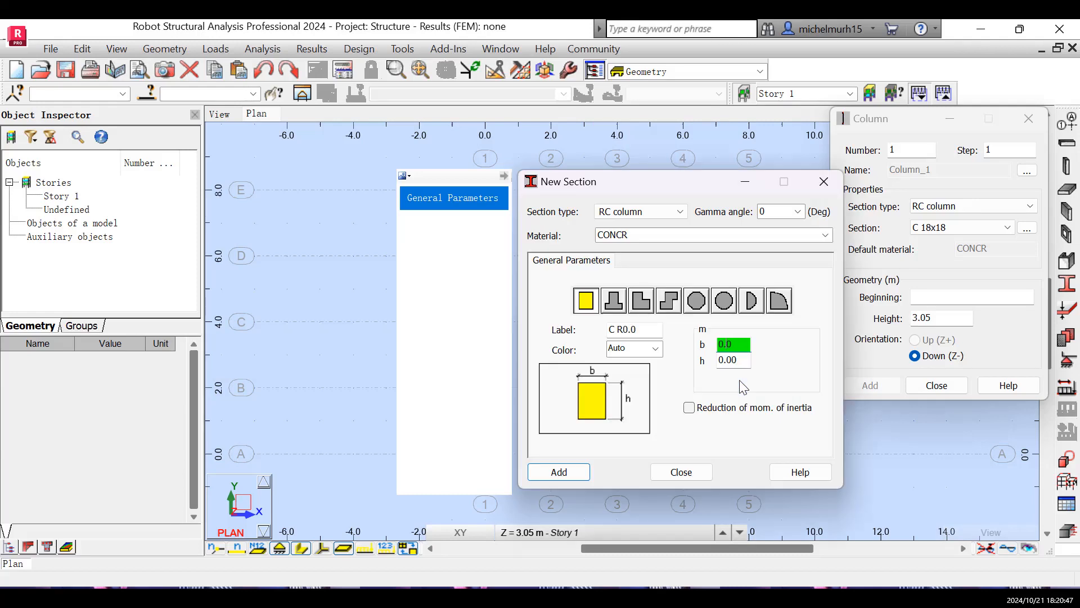
type("5")
left_click(733, 361)
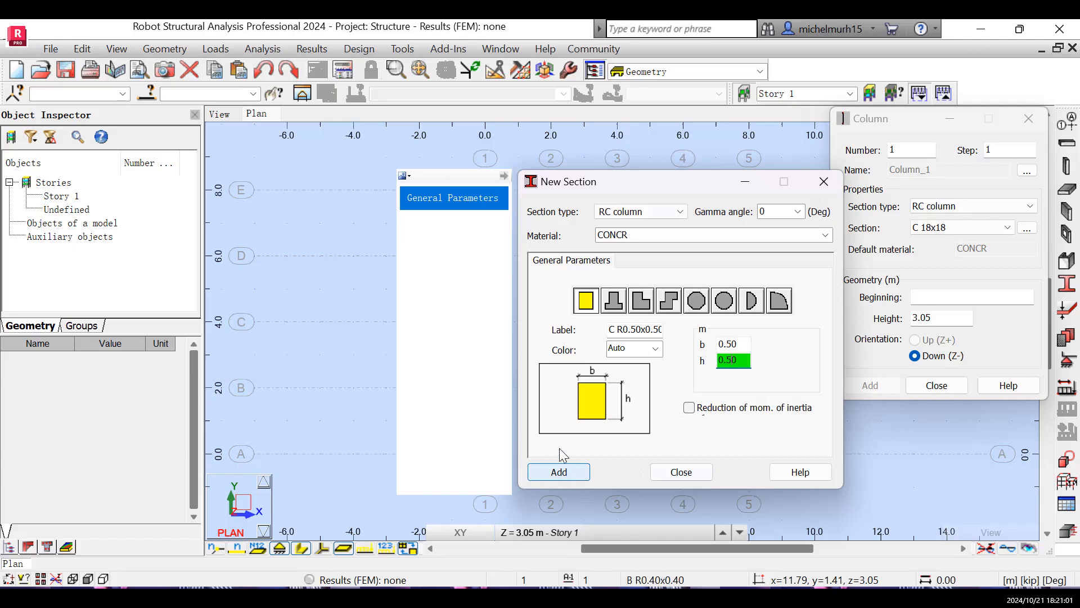
left_click(553, 473)
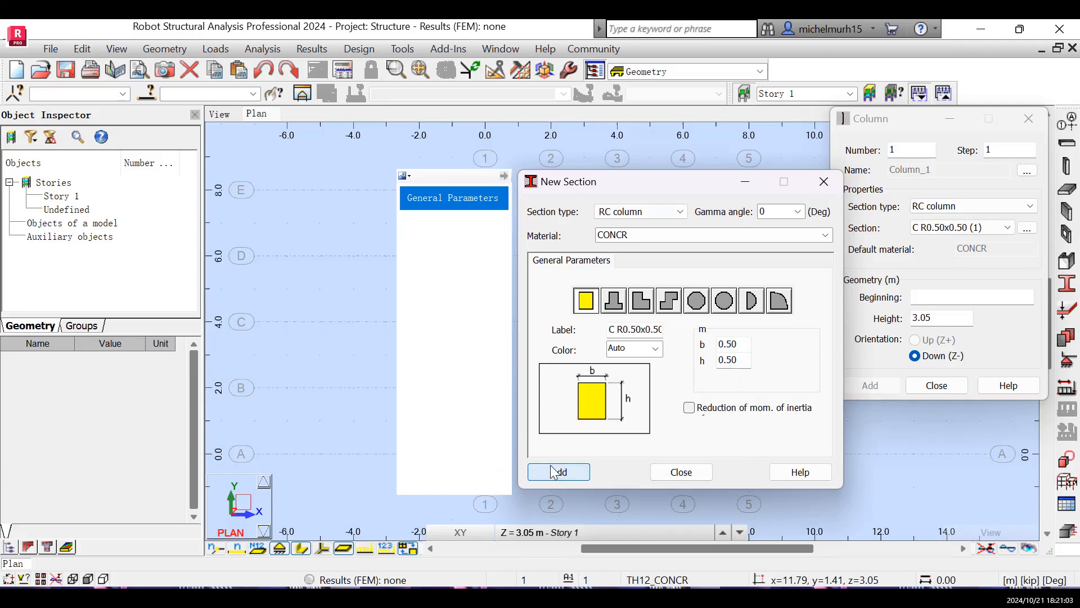
left_click(664, 469)
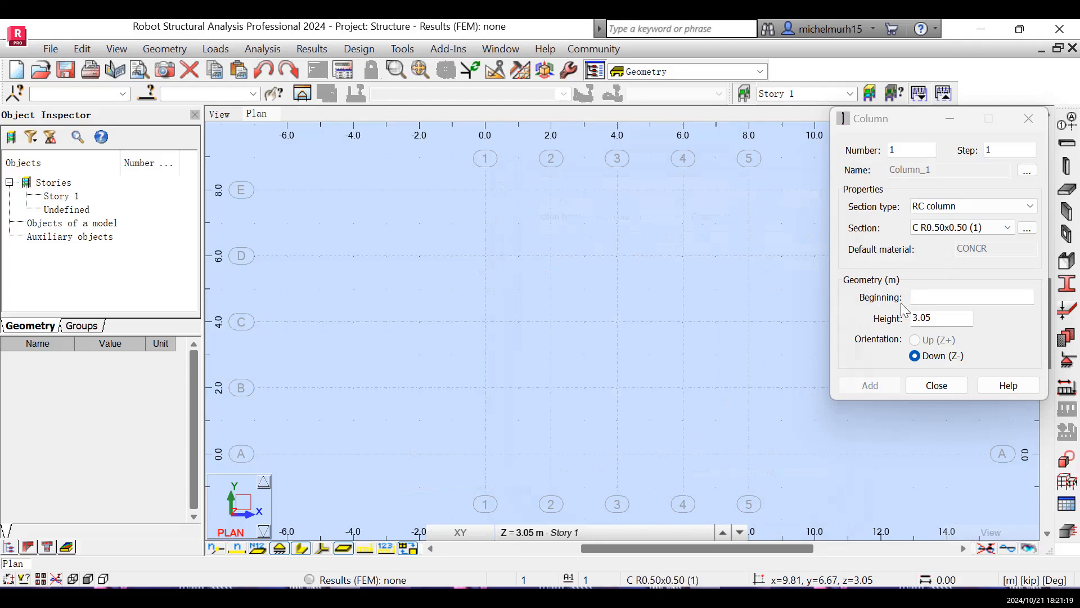
- Place C R0.50x0.50 columns at all perimeter axis intersections of the grid except A1
left_click(920, 298)
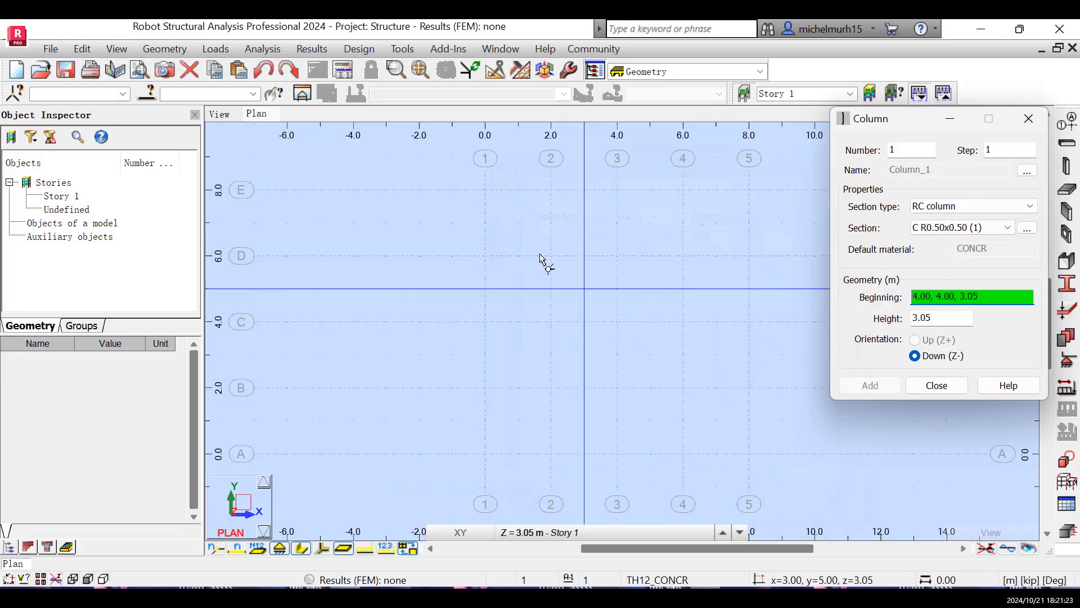
left_click(487, 192)
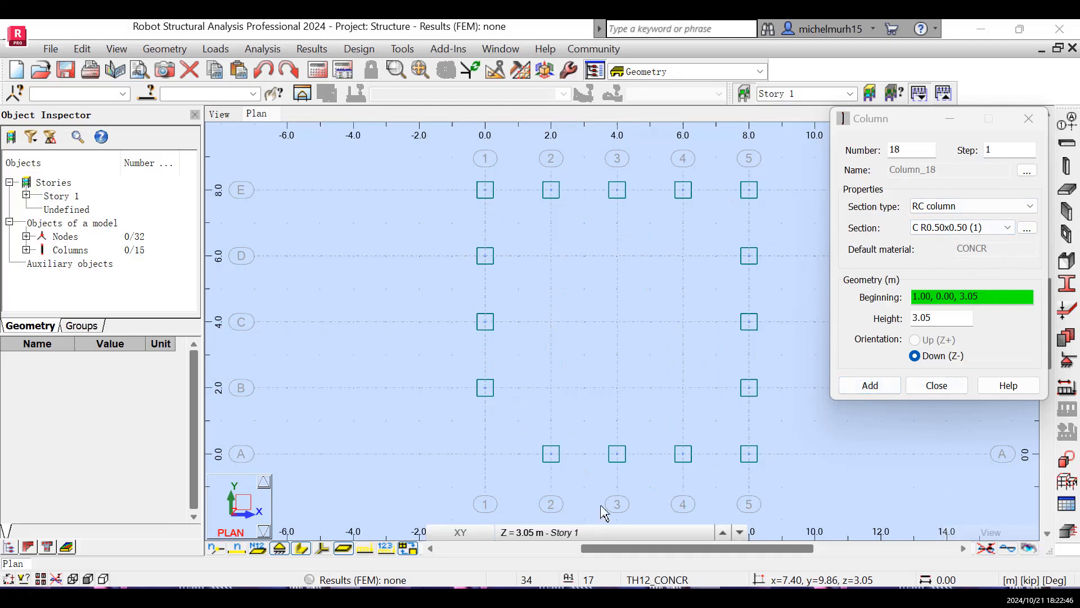
- Add a 3.05 m high C R0.50x0.50 column at 1.00, 0.00, 3.05 on axis A
left_click(557, 538)
left_click(557, 538)
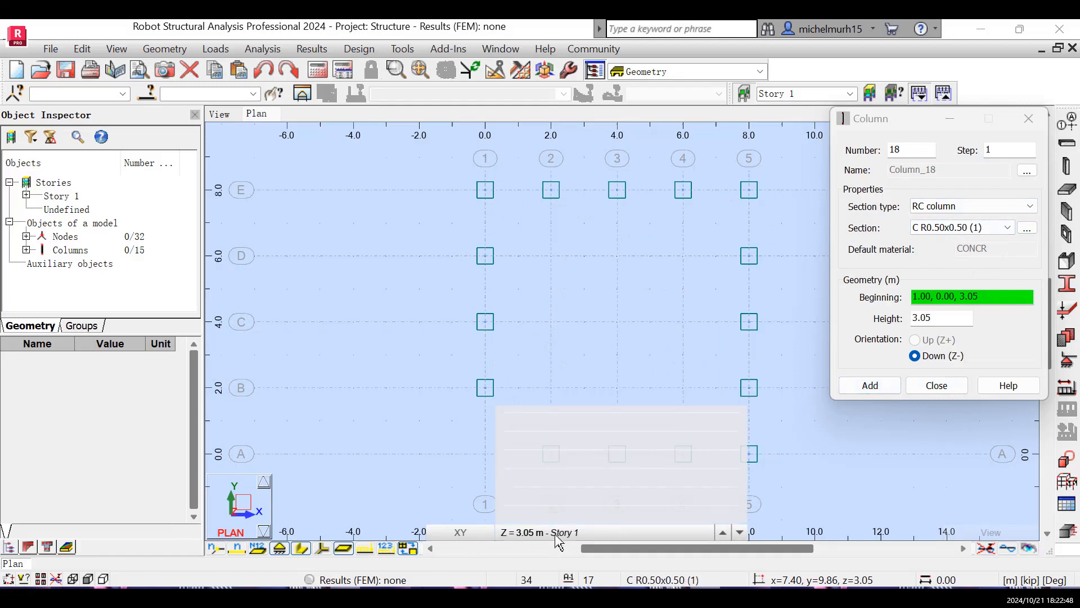
left_click(557, 538)
left_click(561, 538)
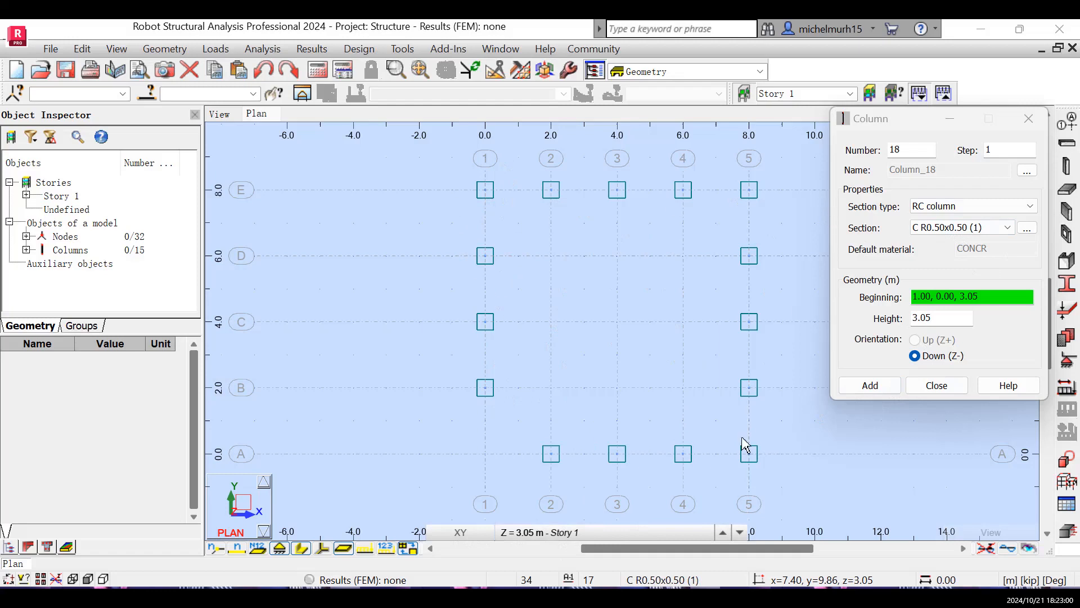
mouse_move(558, 539)
left_click(878, 387)
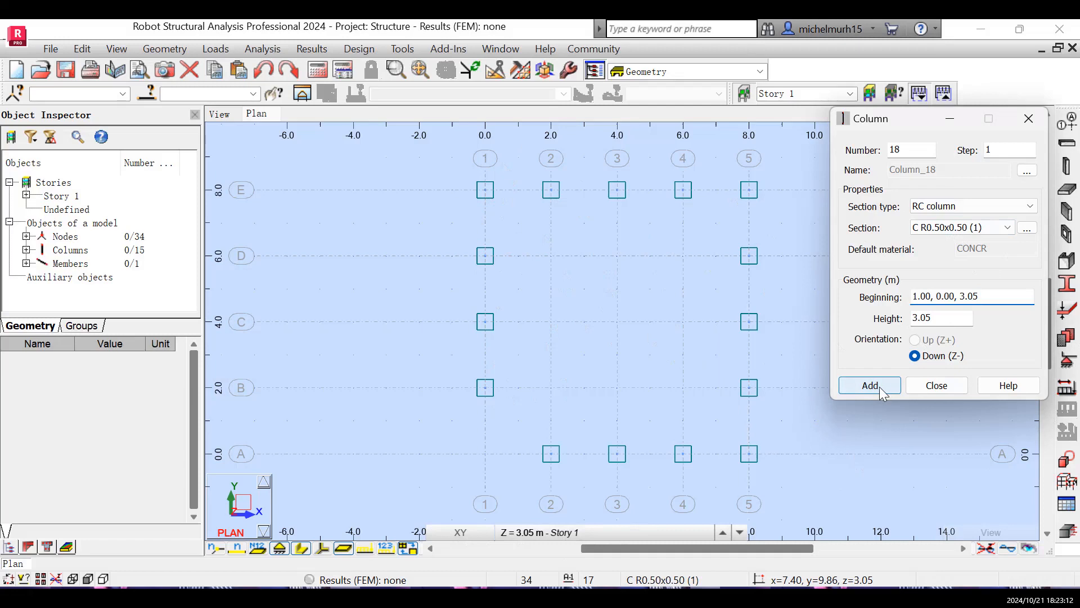
left_click(879, 387)
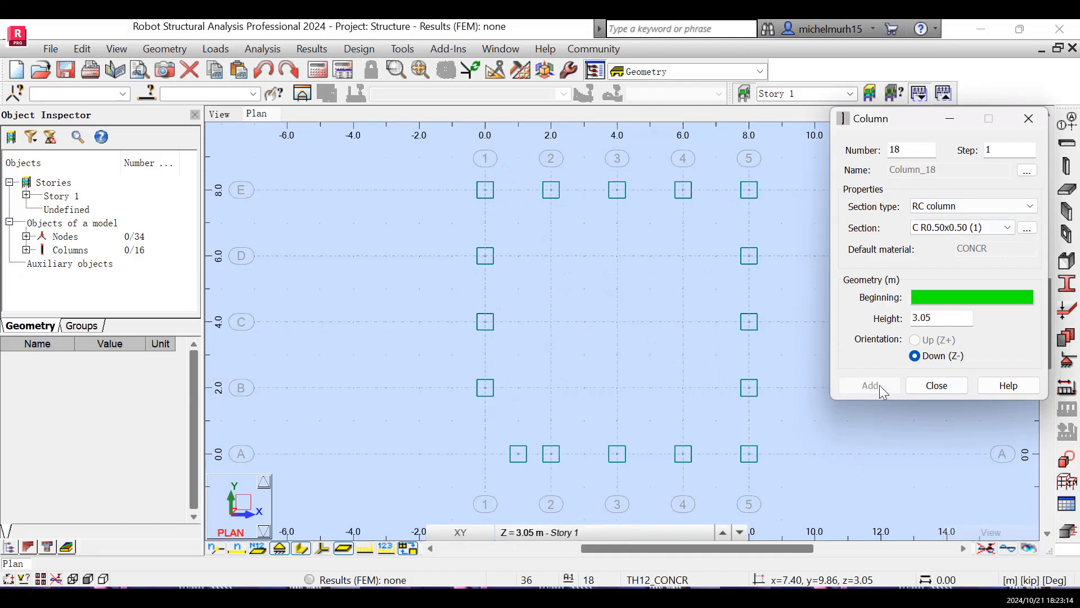
- Create the column section C R0.2x0.2 and place such columns at the inner intersections of axes 2–4 with B–D
left_click(1026, 228)
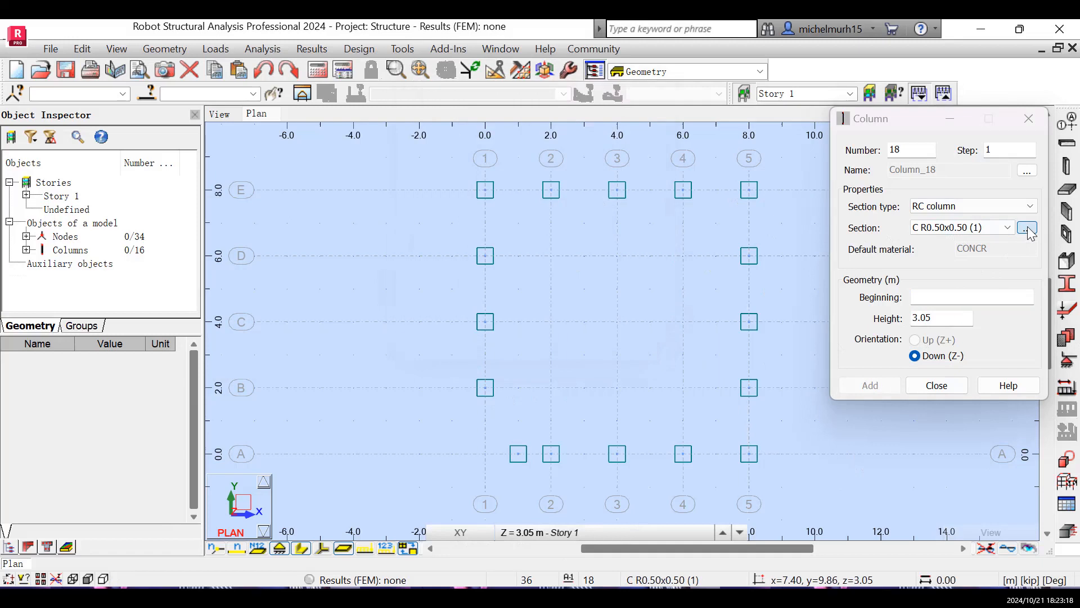
left_click(1028, 228)
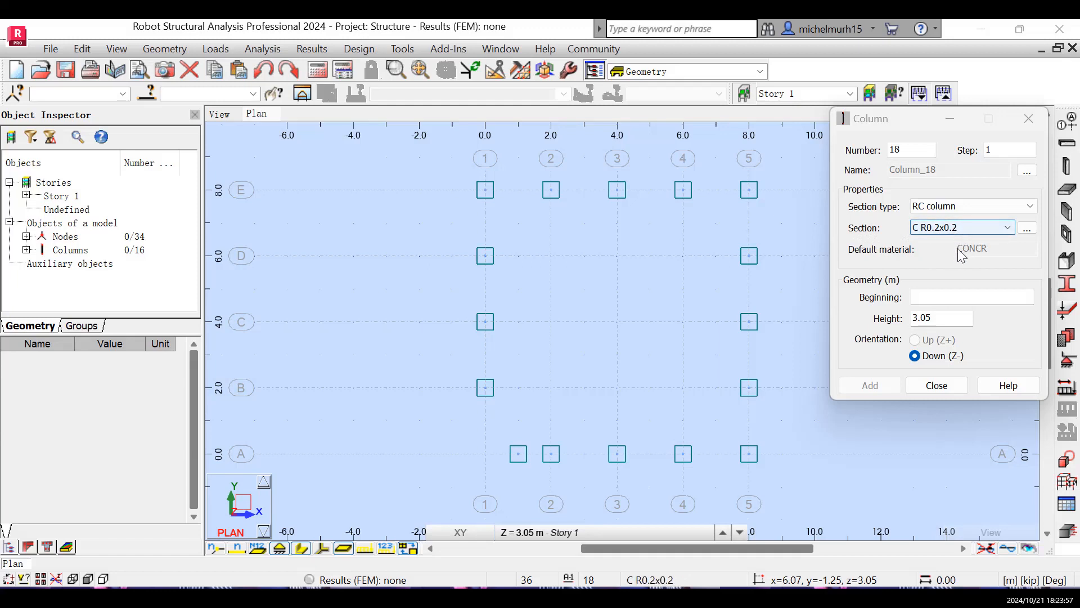
left_click(940, 303)
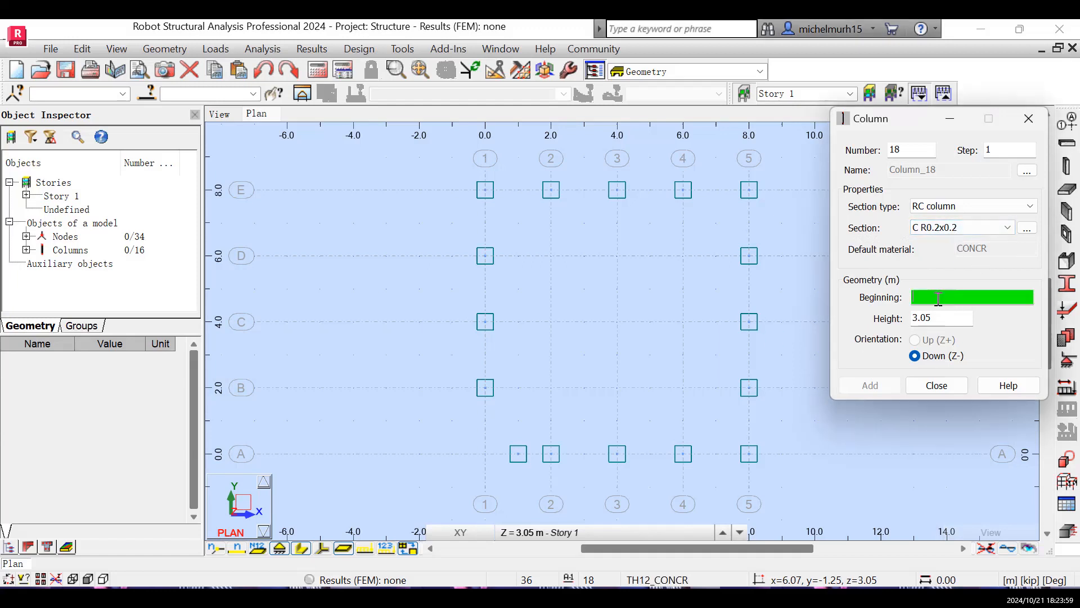
left_click(551, 256)
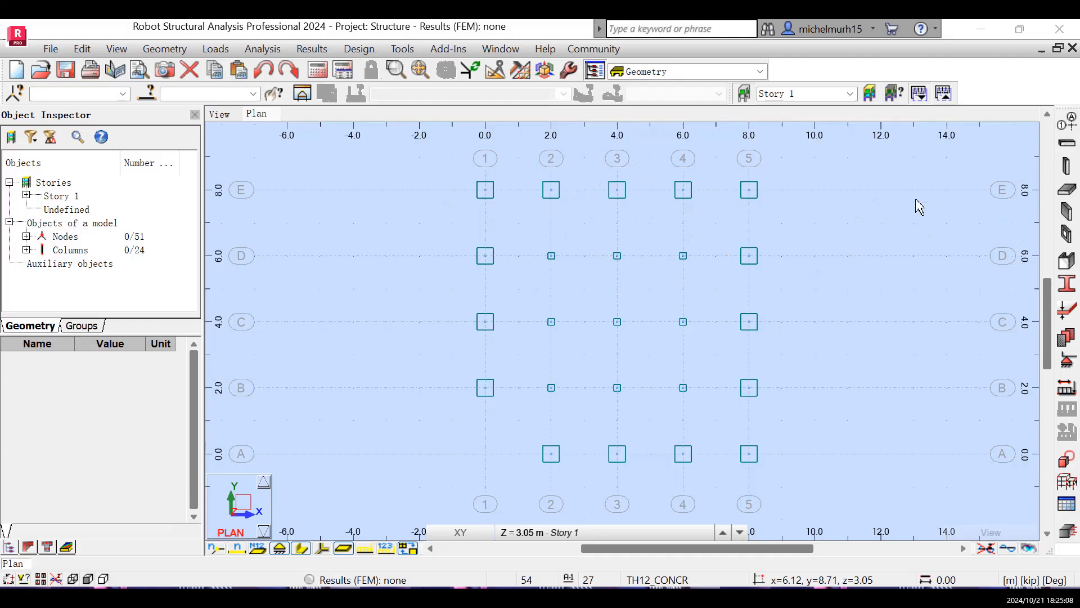
- Start defining beams with section type RC beam and open a new section definition for them
left_click(1068, 144)
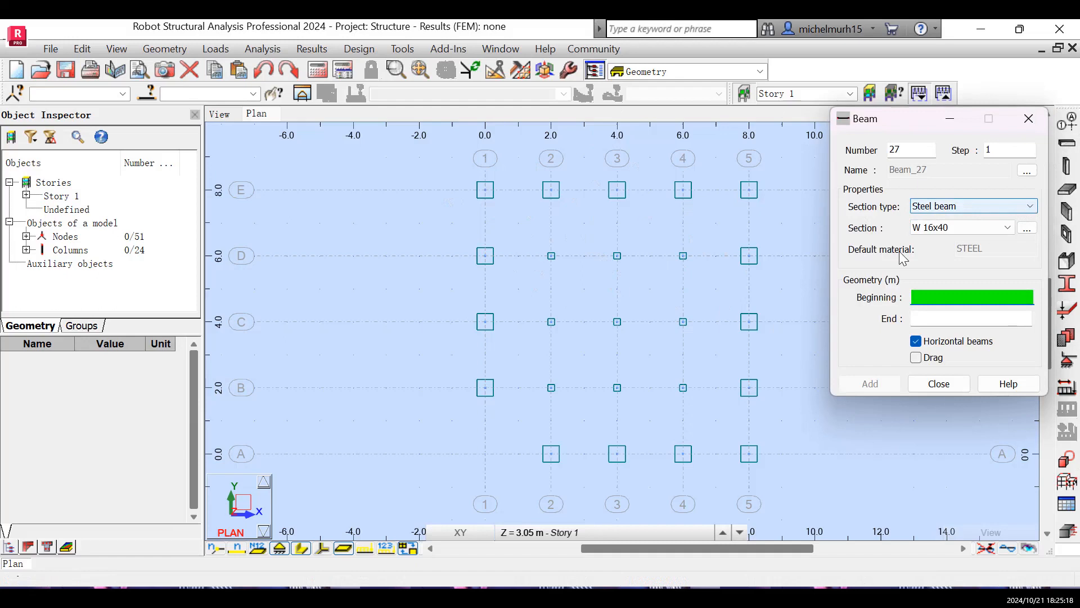
left_click(964, 228)
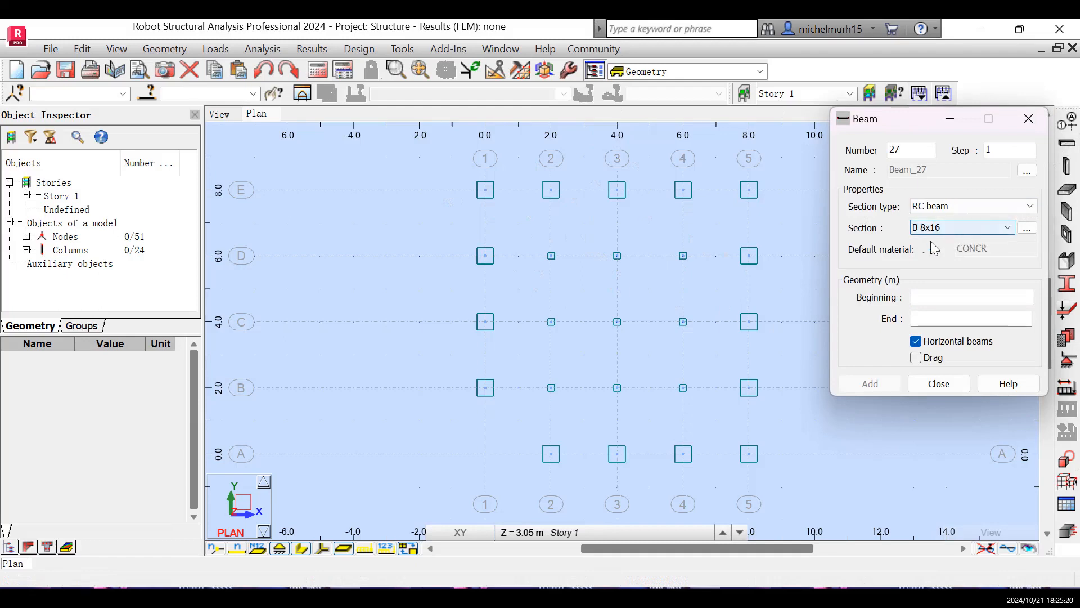
left_click(1029, 233)
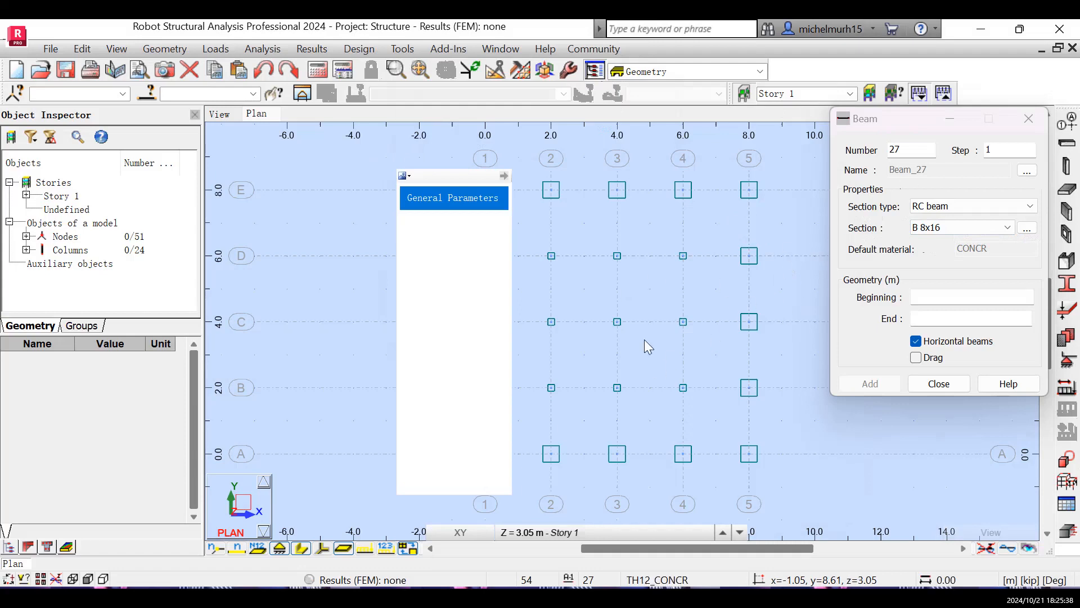
- Create a rectangular RC beam section with b and h of 0.3 m
left_click(745, 384)
key("BackSpace")
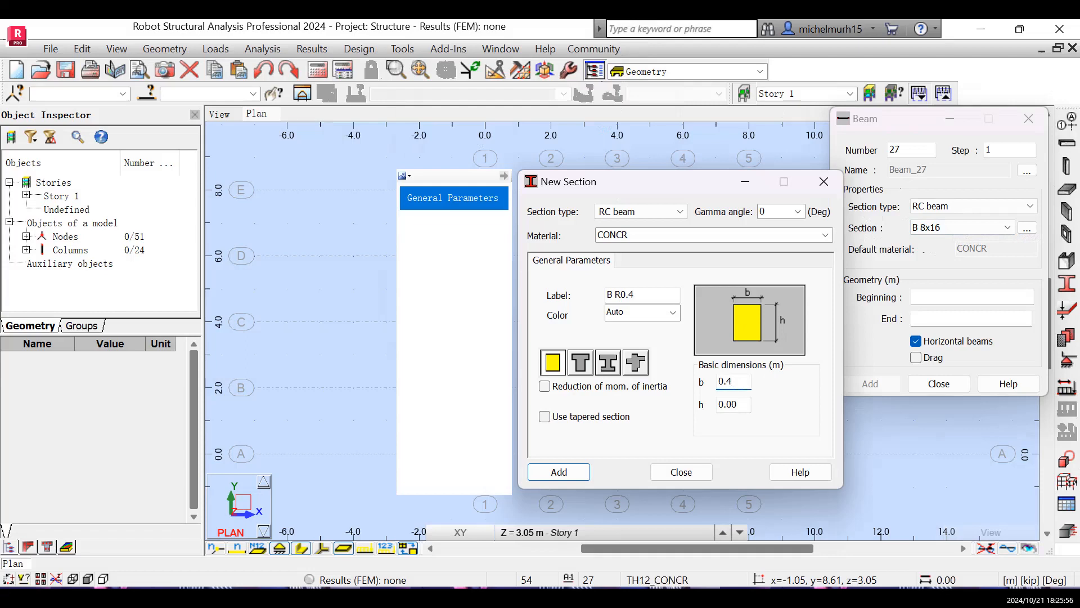
left_click(744, 403)
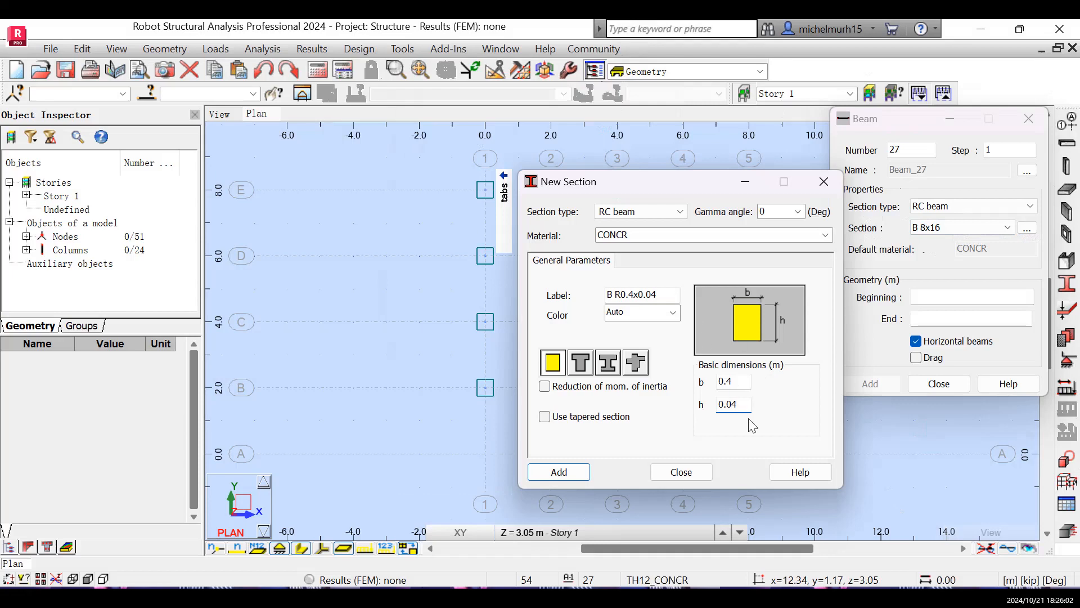
left_click(740, 382)
key("BackSpace")
type("3")
left_click(741, 404)
type("3")
left_click(559, 472)
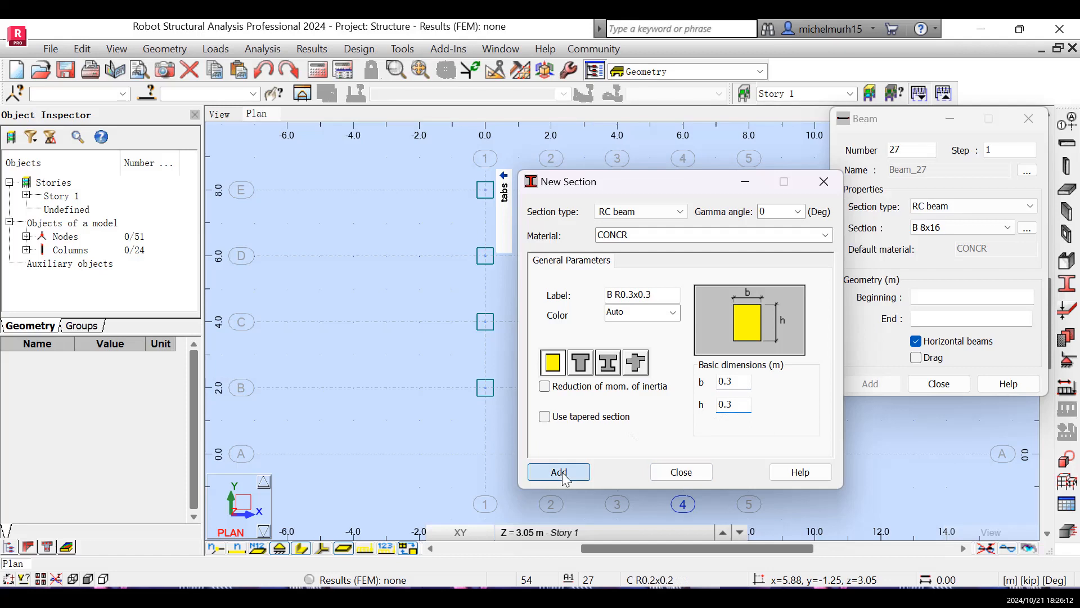
left_click(683, 473)
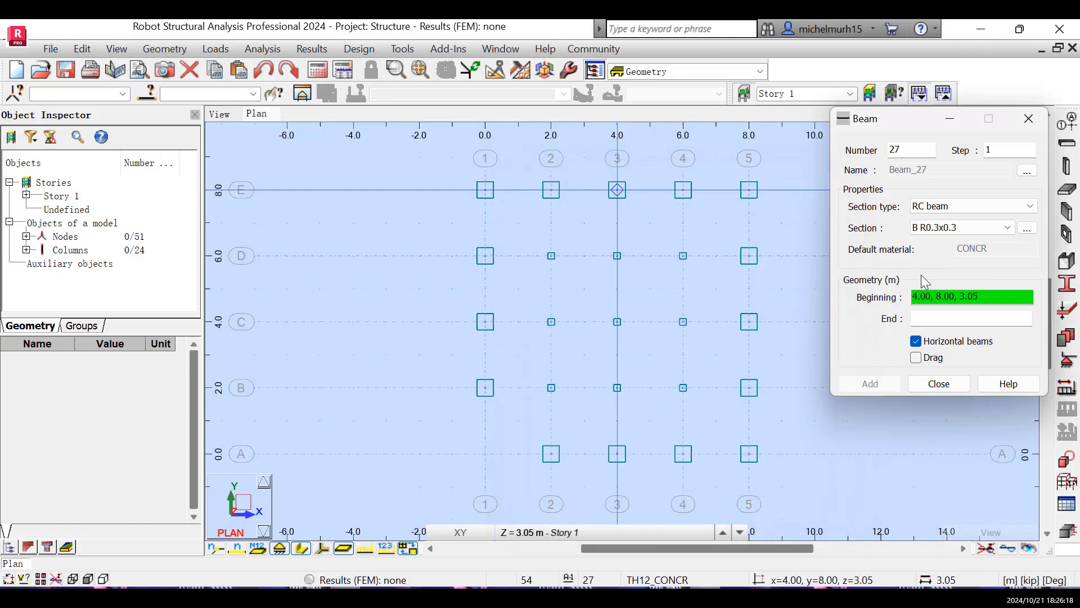
- Place horizontal B R0.3x0.3 beams between the outer columns along axes A to E and 1 to 5
left_click(485, 191)
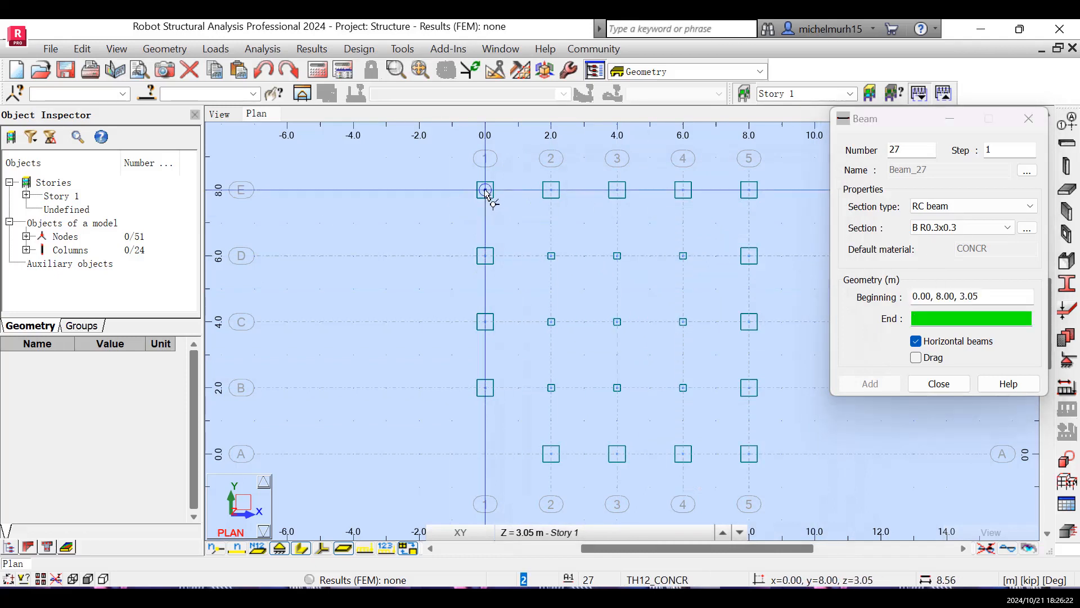
left_click(750, 192)
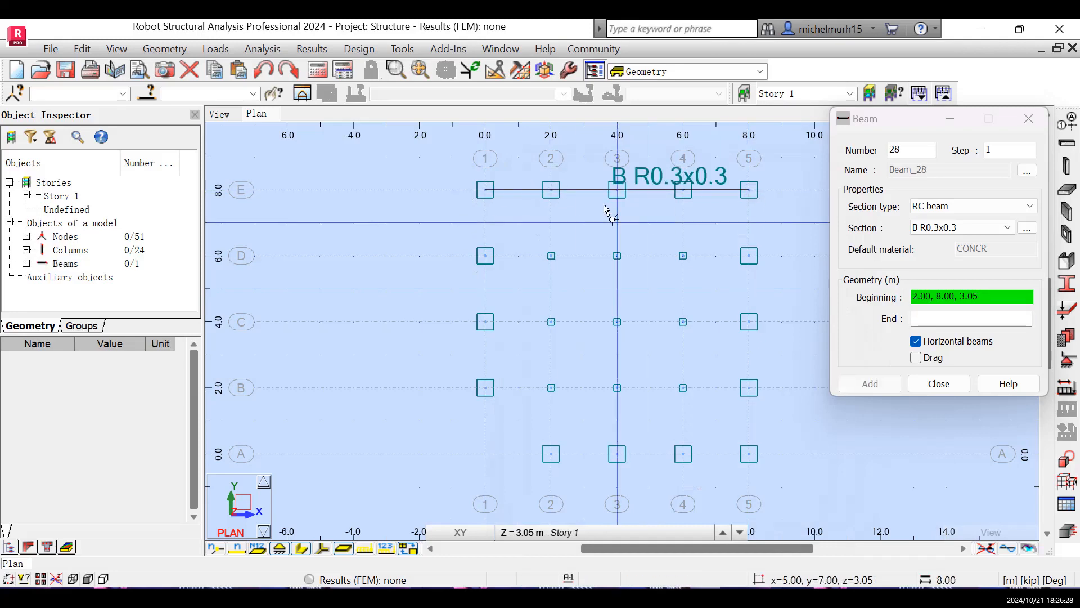
left_click(486, 257)
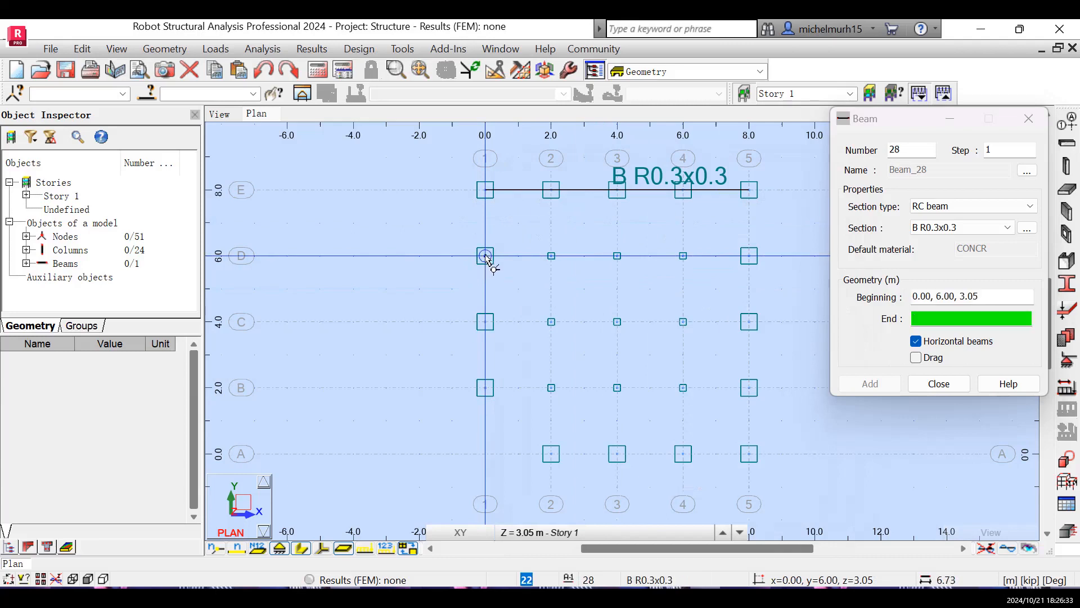
left_click(749, 256)
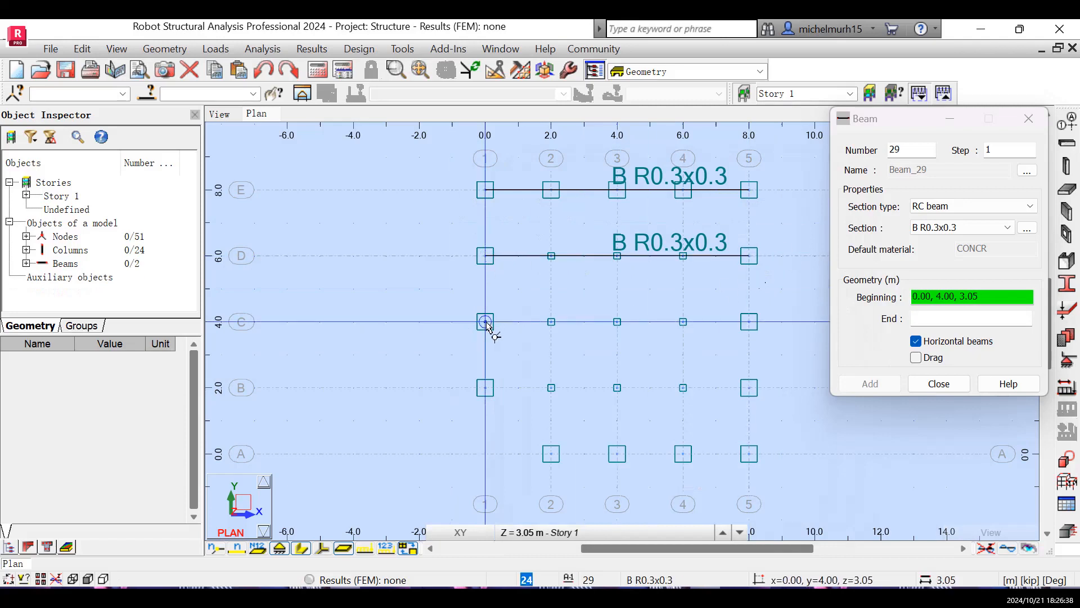
left_click(487, 325)
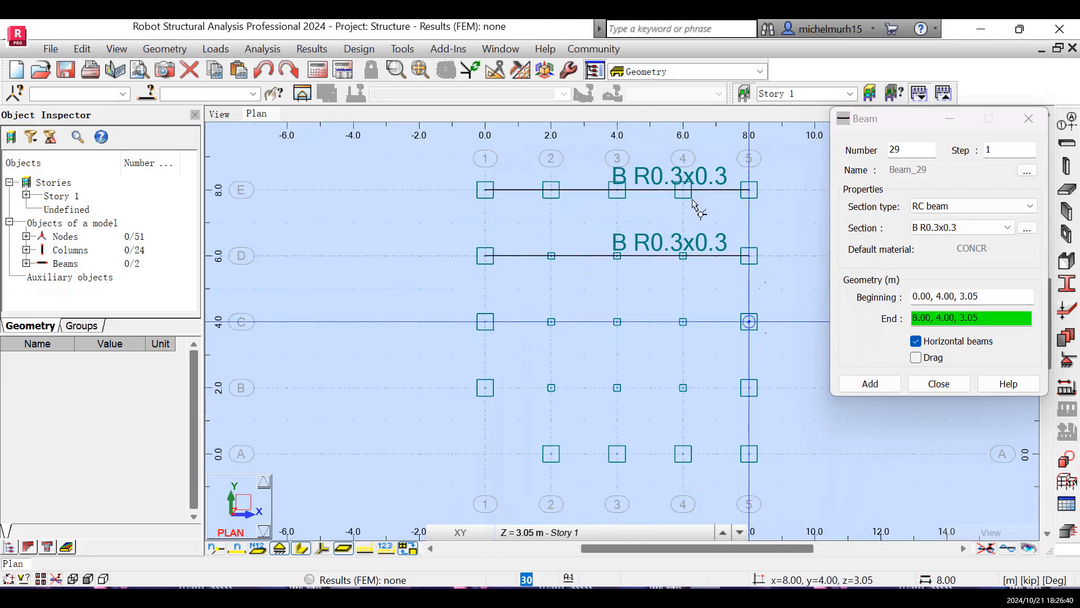
left_click(574, 70)
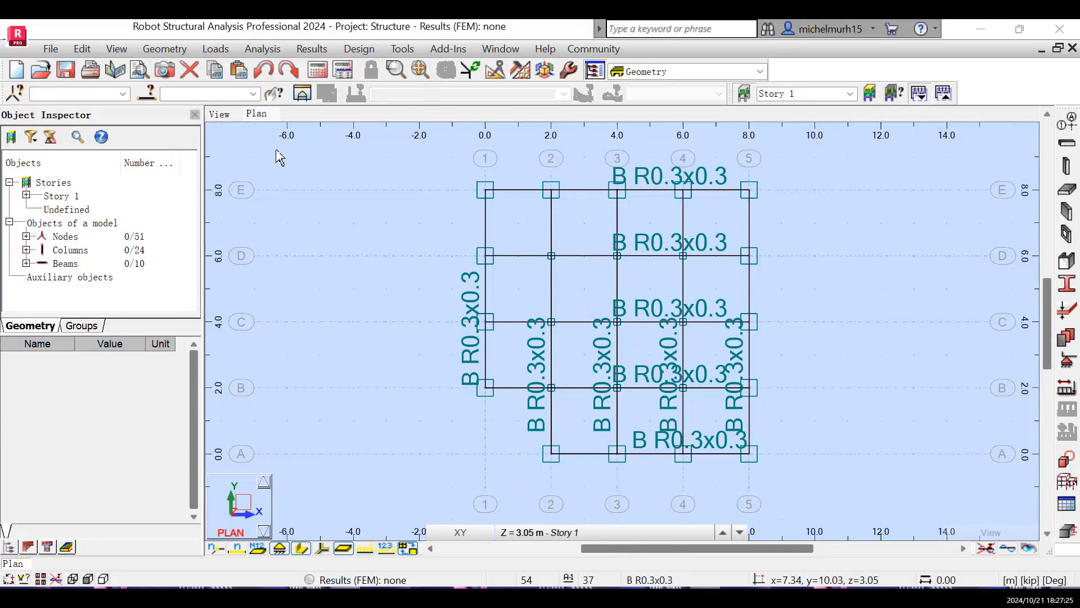
- Show the Story 1 frame in the 3D view with section shapes displayed
left_click(221, 116)
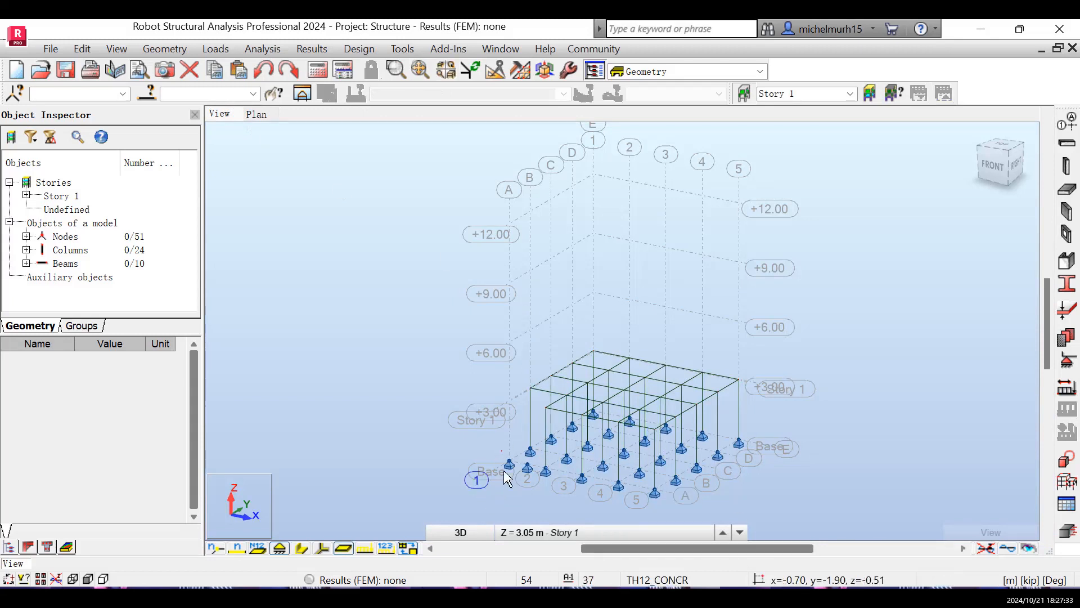
left_click(302, 547)
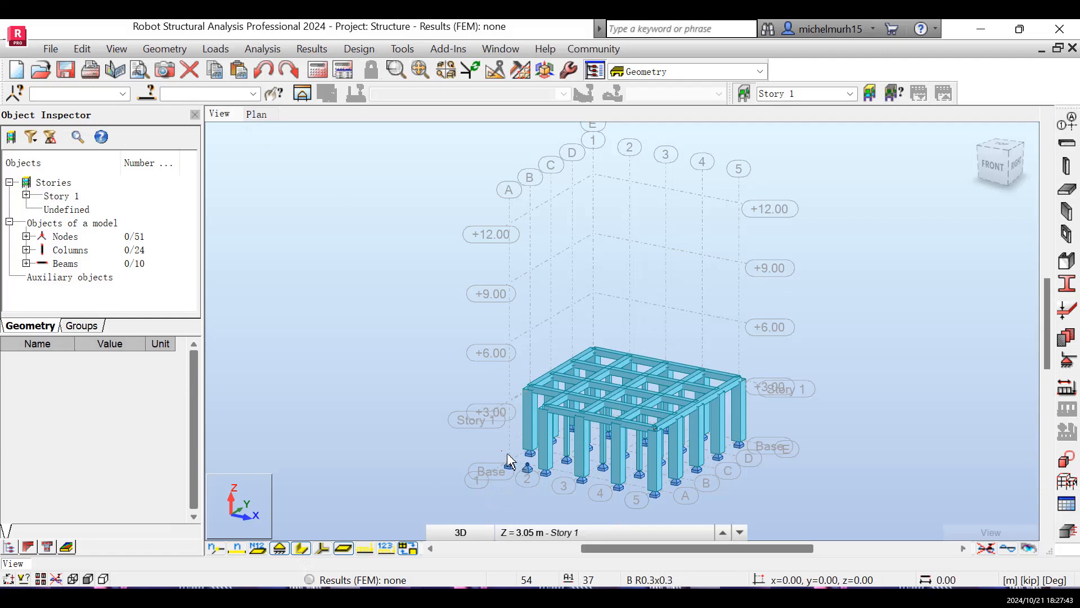
- Delete the two stray base support nodes on axis A at grid lines 1 and 2 (x = 0 and 1 m)
left_click(501, 479)
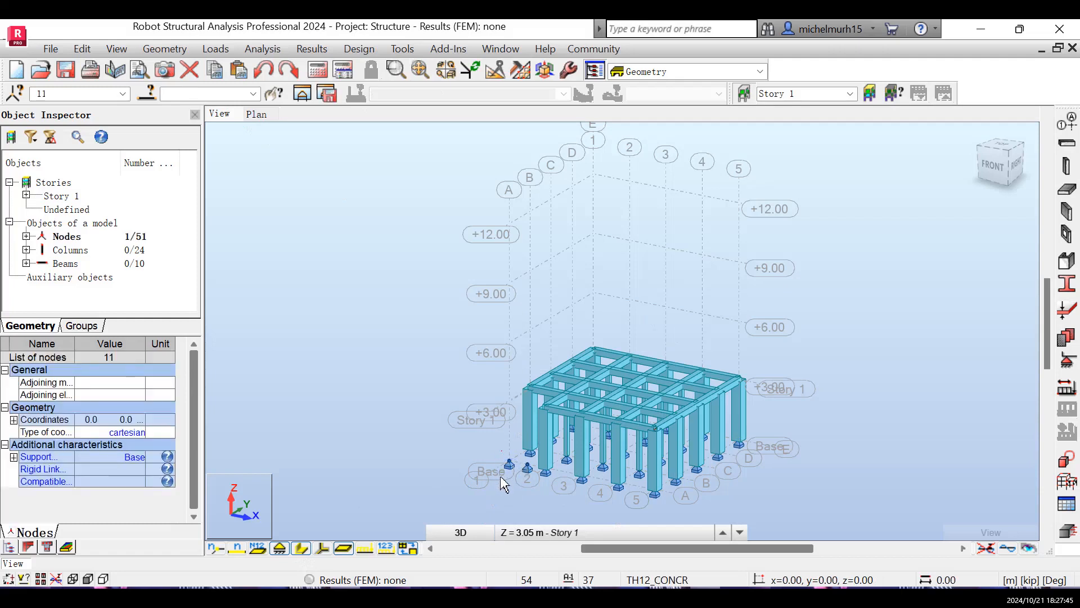
key("Delete")
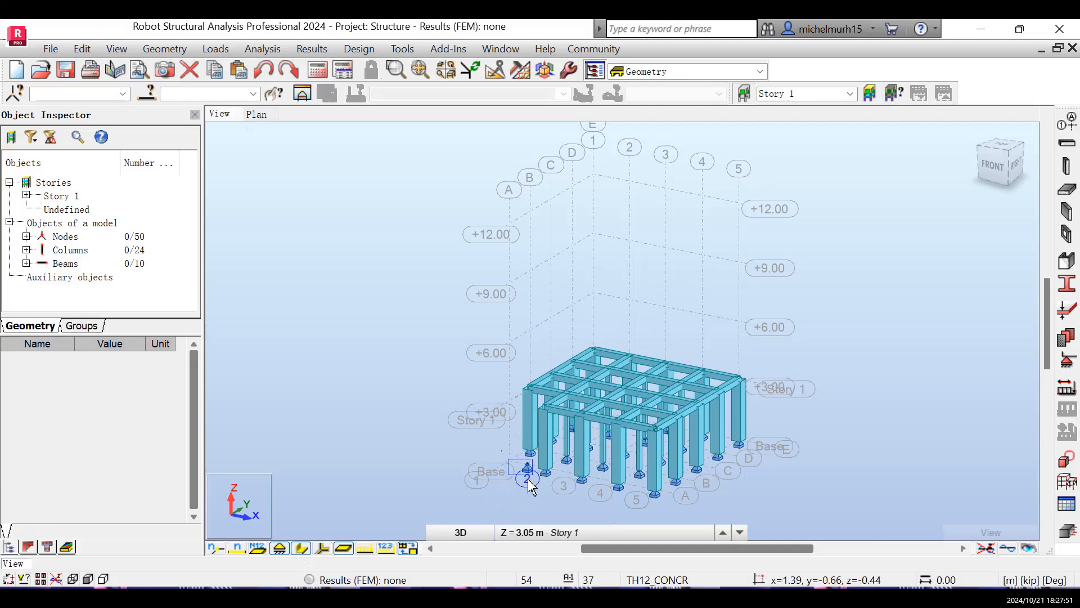
left_click(529, 468)
left_click(514, 461)
left_click(527, 468)
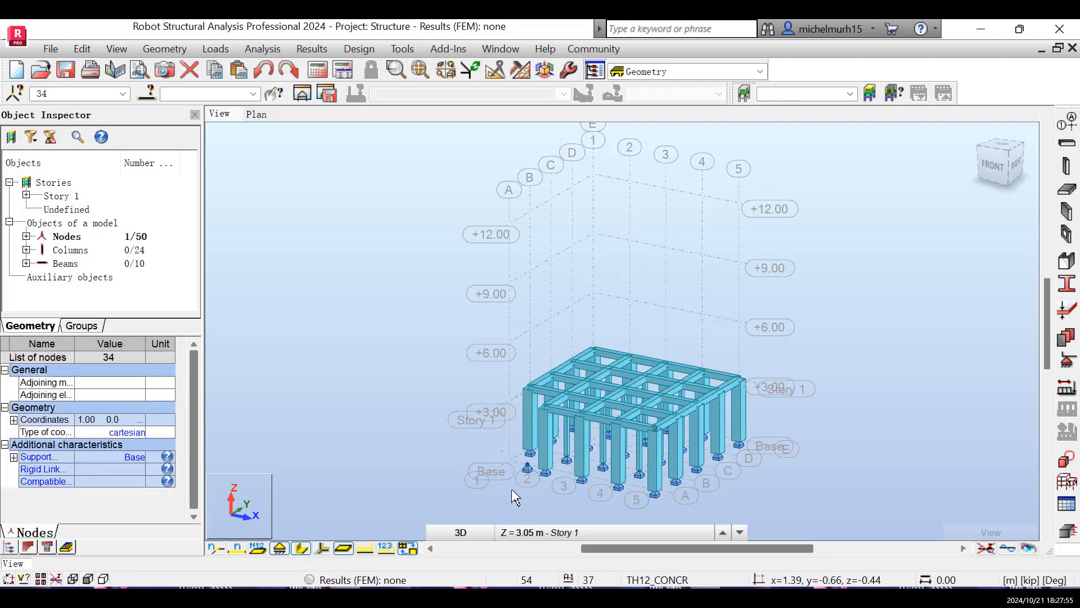
key("Delete")
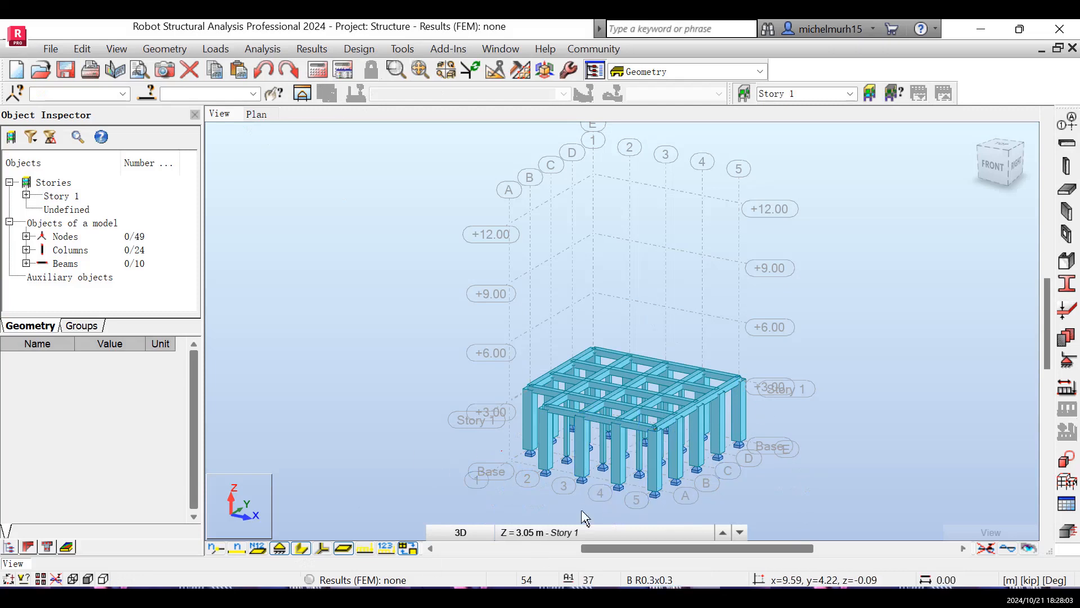
- Examine the Story 1 frame from the front, the left and angled 3D viewpoints
left_click(582, 532)
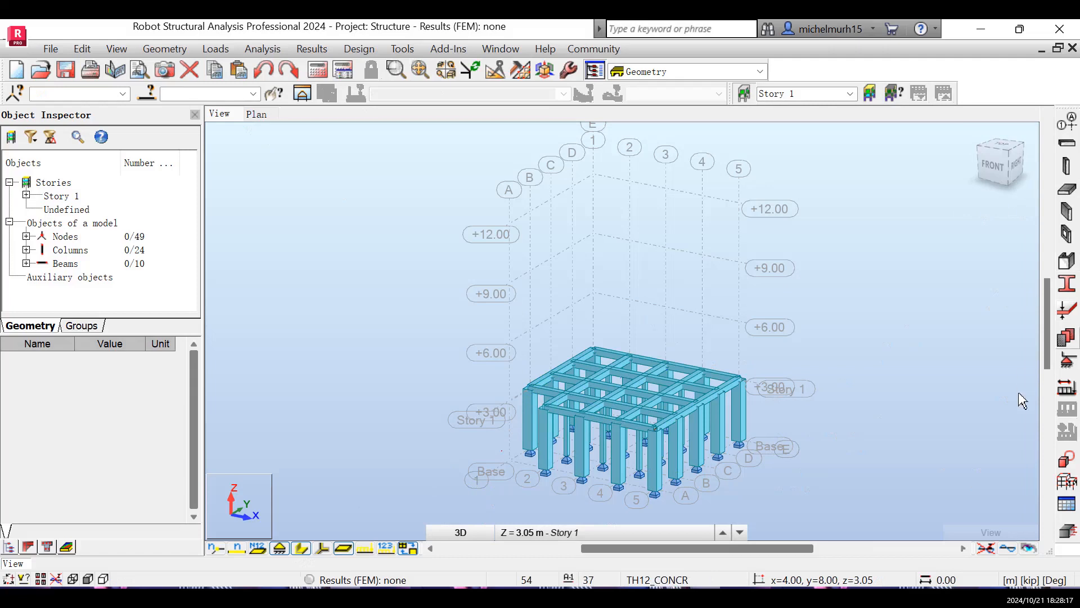
left_click(448, 75)
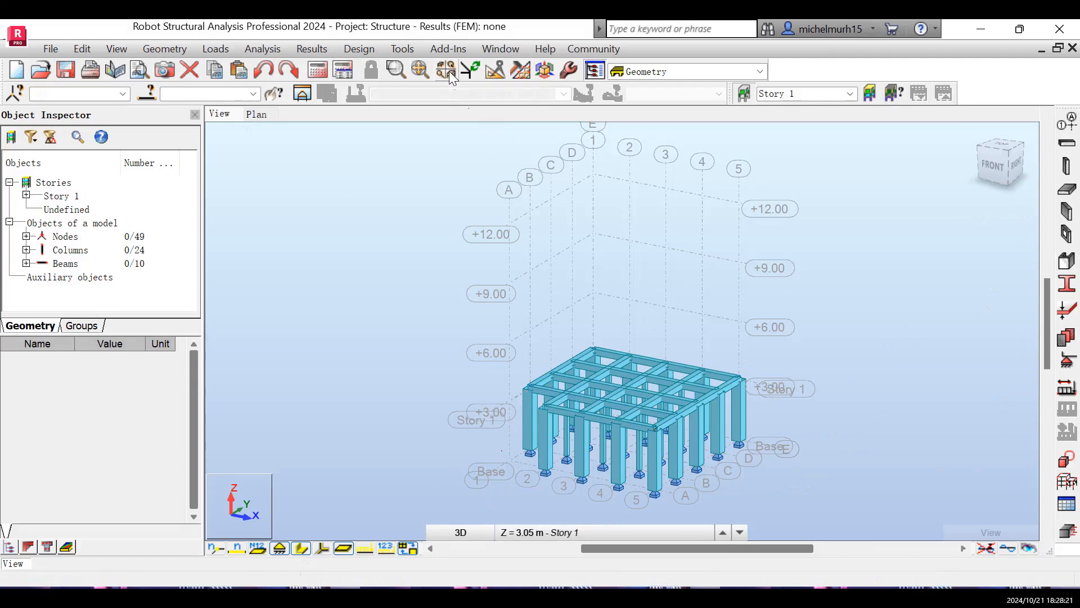
left_click_drag(723, 456, 682, 411)
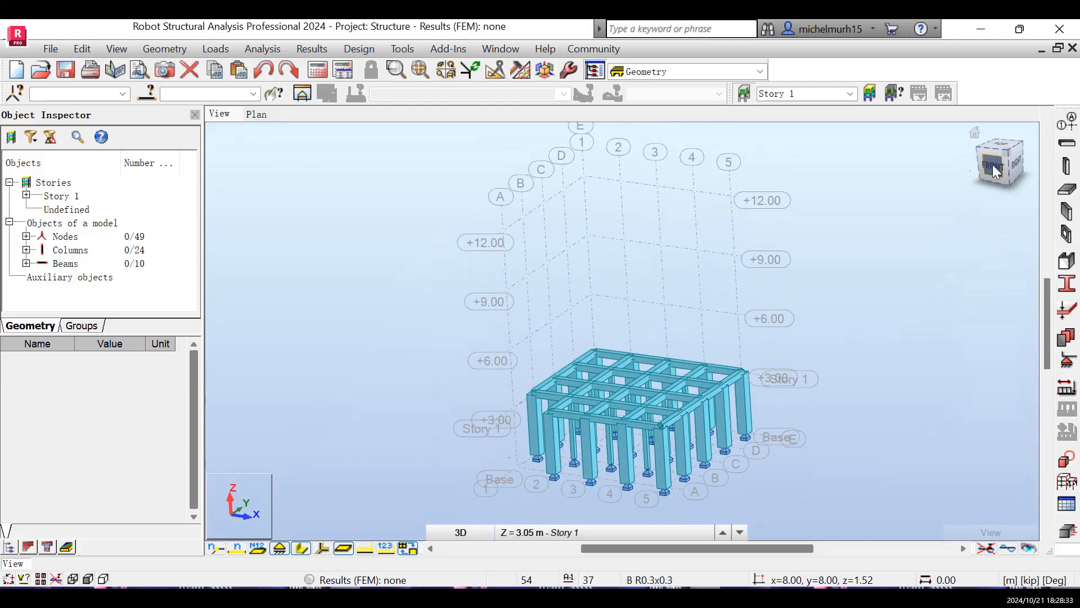
left_click(971, 134)
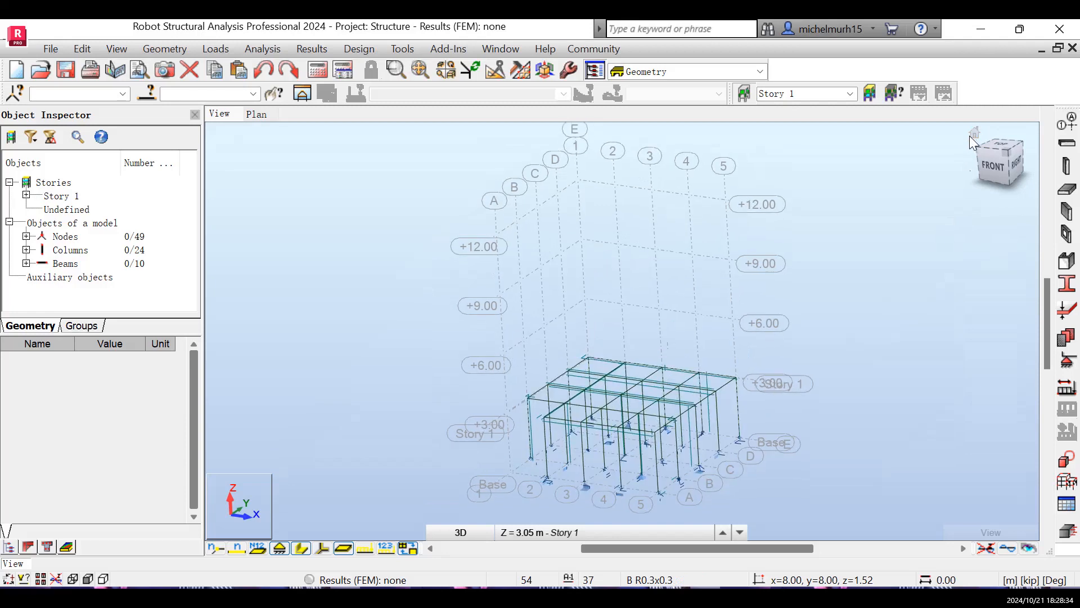
left_click(991, 167)
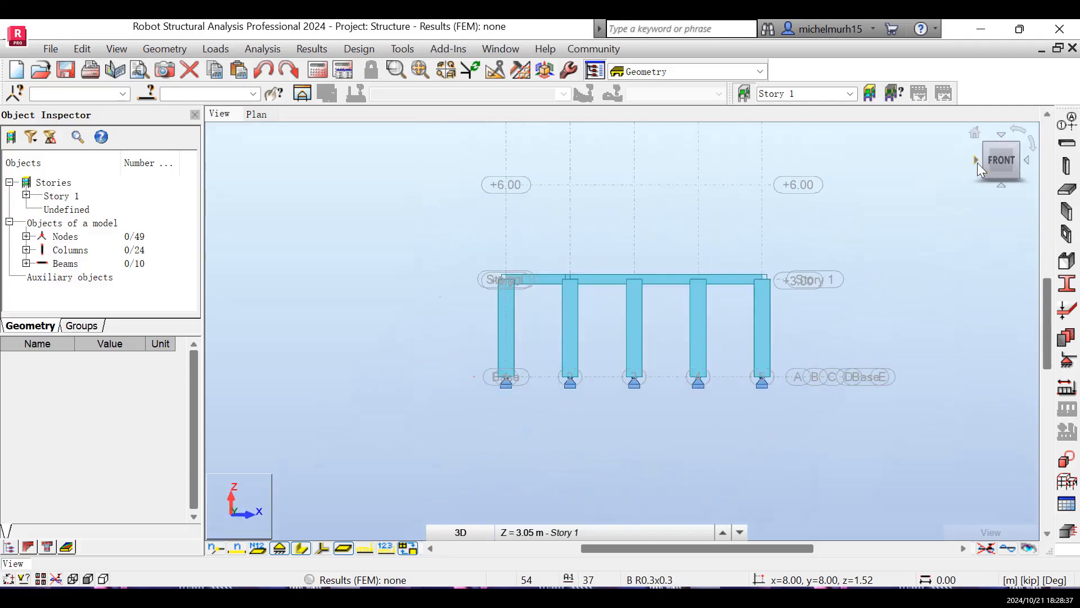
left_click(977, 160)
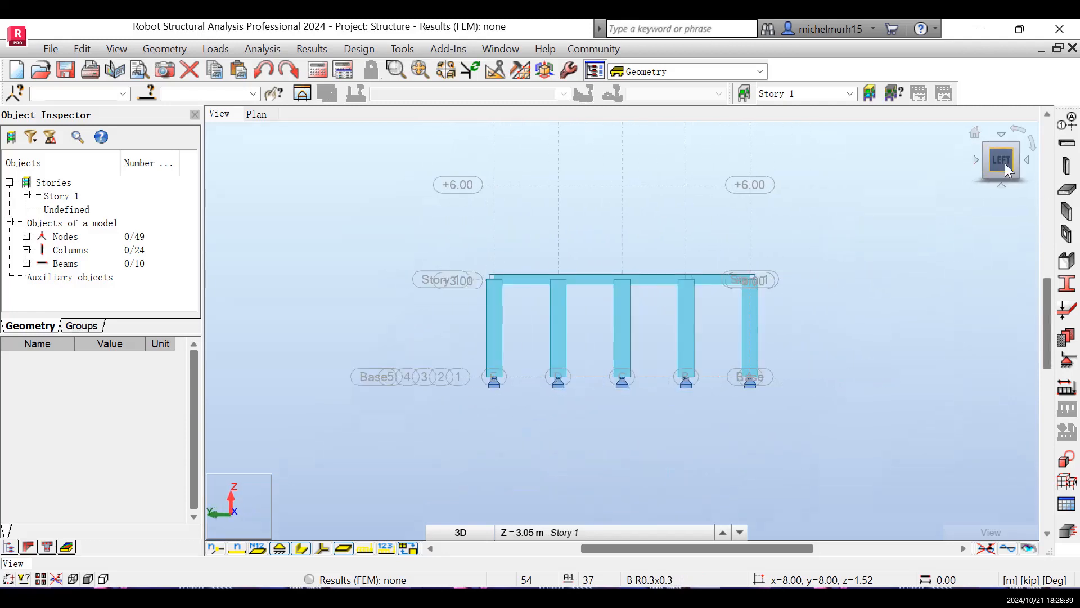
left_click(976, 134)
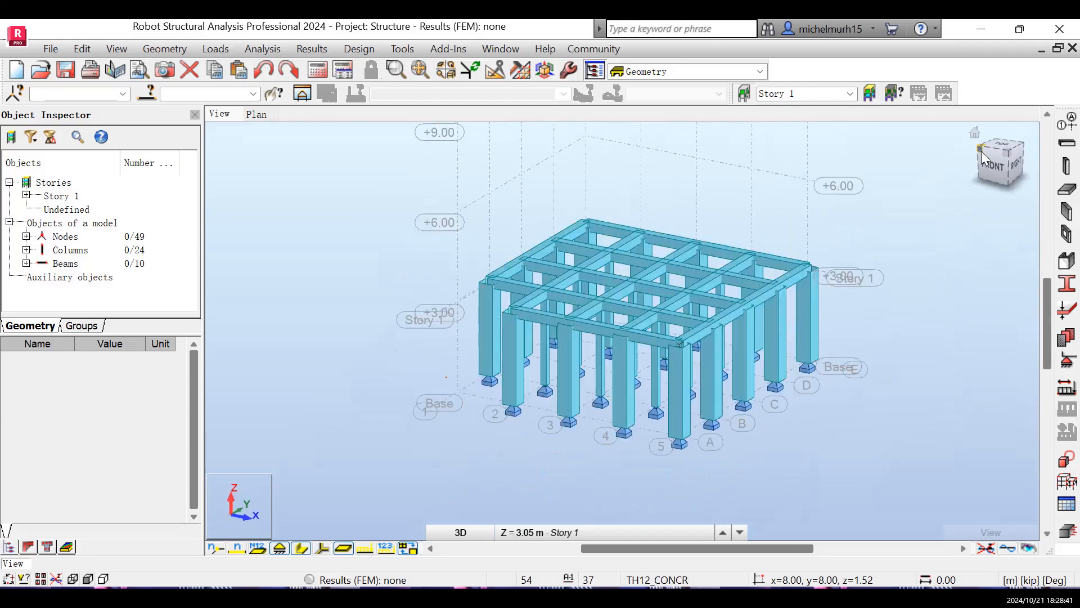
mouse_move(712, 383)
left_mouse_down()
mouse_move(751, 386)
mouse_move(683, 429)
mouse_move(723, 429)
mouse_move(702, 439)
mouse_move(743, 448)
mouse_move(722, 449)
mouse_move(727, 438)
mouse_move(773, 452)
mouse_move(738, 442)
mouse_move(678, 455)
mouse_move(723, 465)
mouse_move(668, 336)
mouse_move(661, 462)
mouse_move(666, 454)
mouse_move(811, 458)
mouse_move(714, 454)
left_mouse_up()
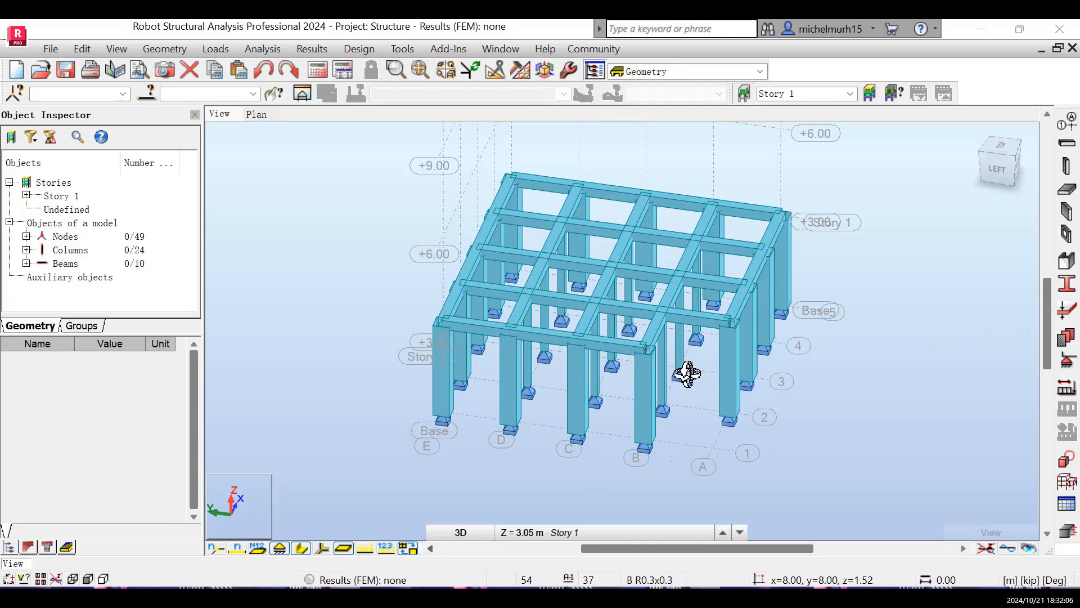
- Add a TH12_CONCR wall 3.05 m high, oriented downward, on axis 1 from 0.00, 6.00, 3.00 to 0.00, 4.00, 3.00
left_click(1068, 213)
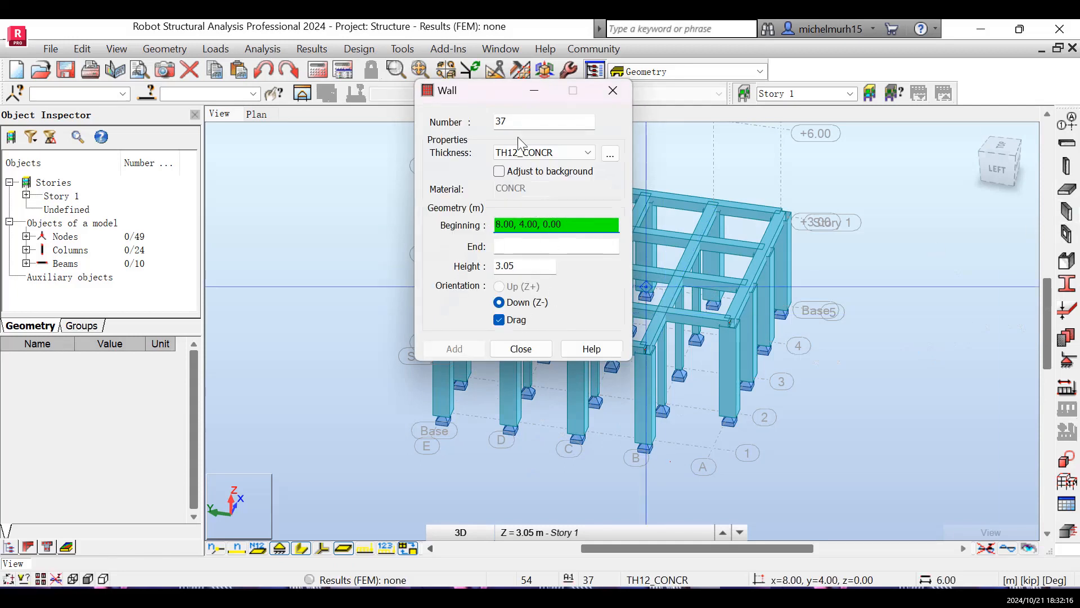
left_click_drag(486, 92, 204, 111)
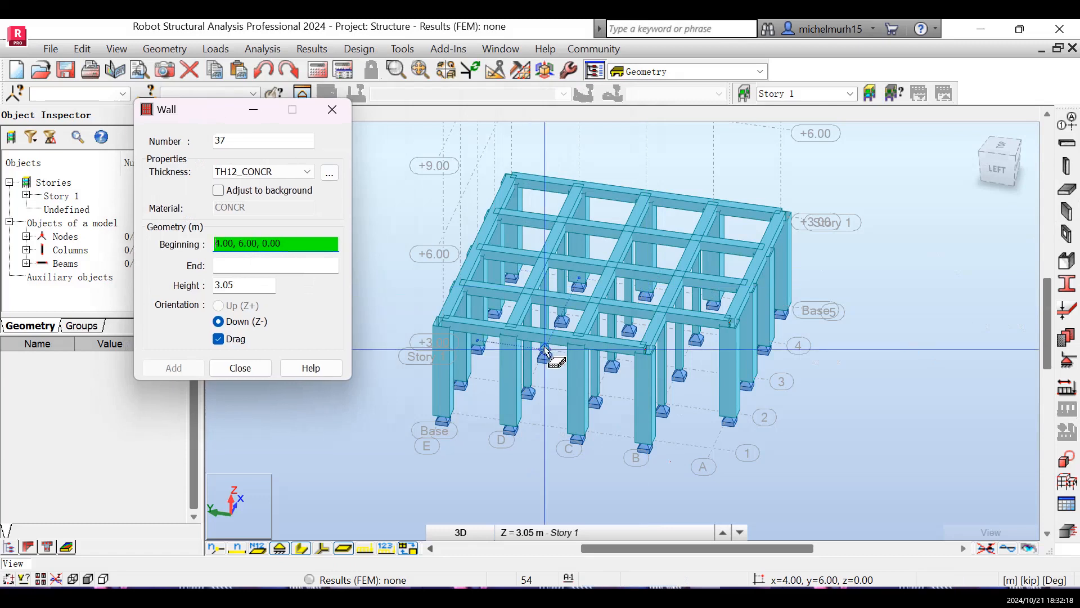
left_click(512, 334)
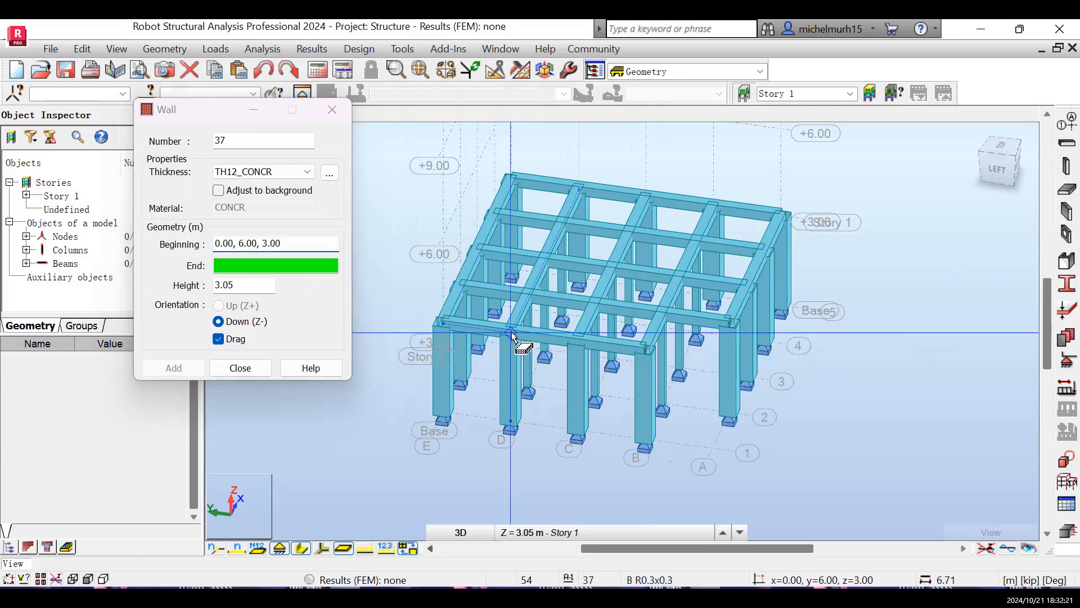
left_click(578, 345)
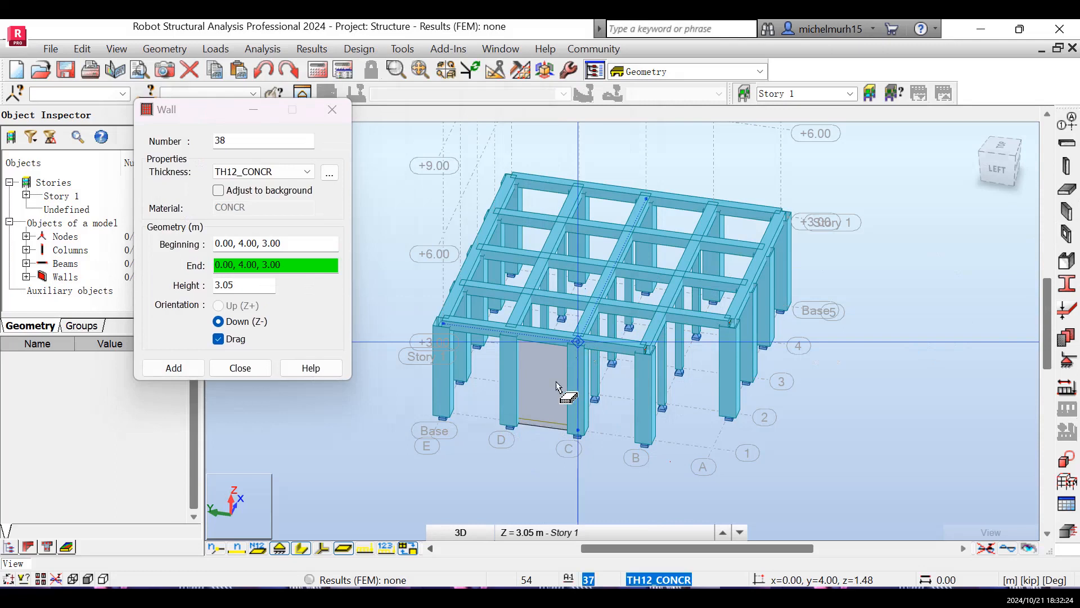
key("Escape")
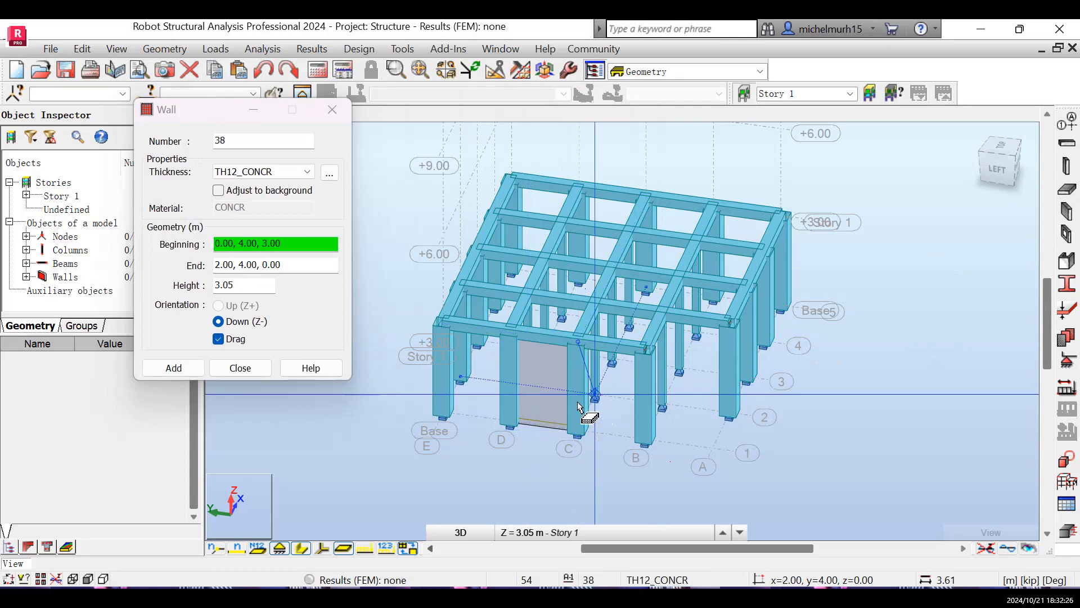
left_click(241, 369)
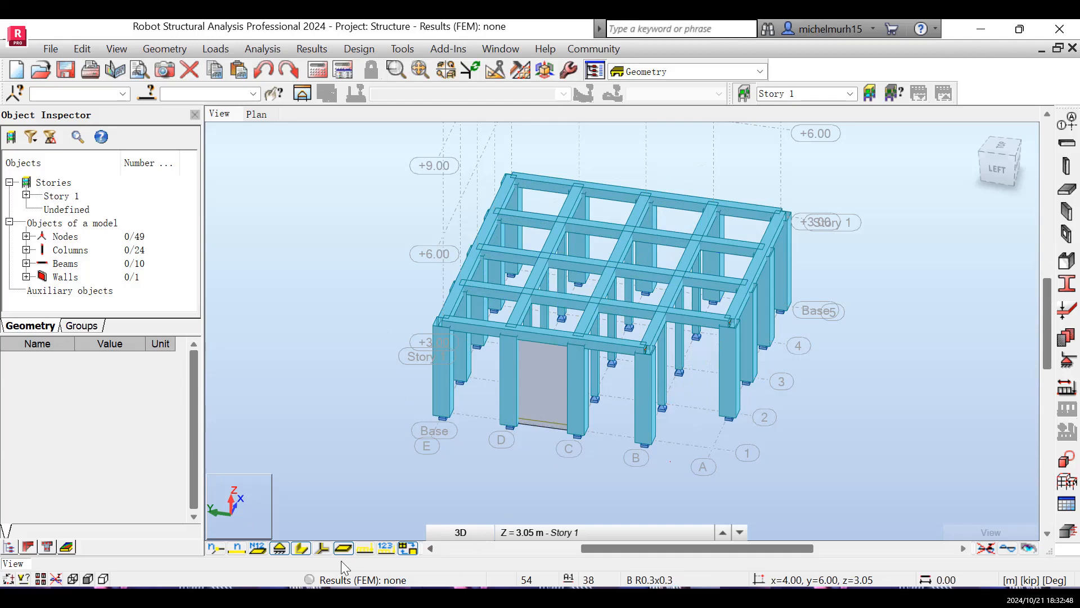
- Try to copy all Story 1 columns and beams upward with translation vector 0,0,3 and one repetition, checking the copy in 3D
left_click(259, 115)
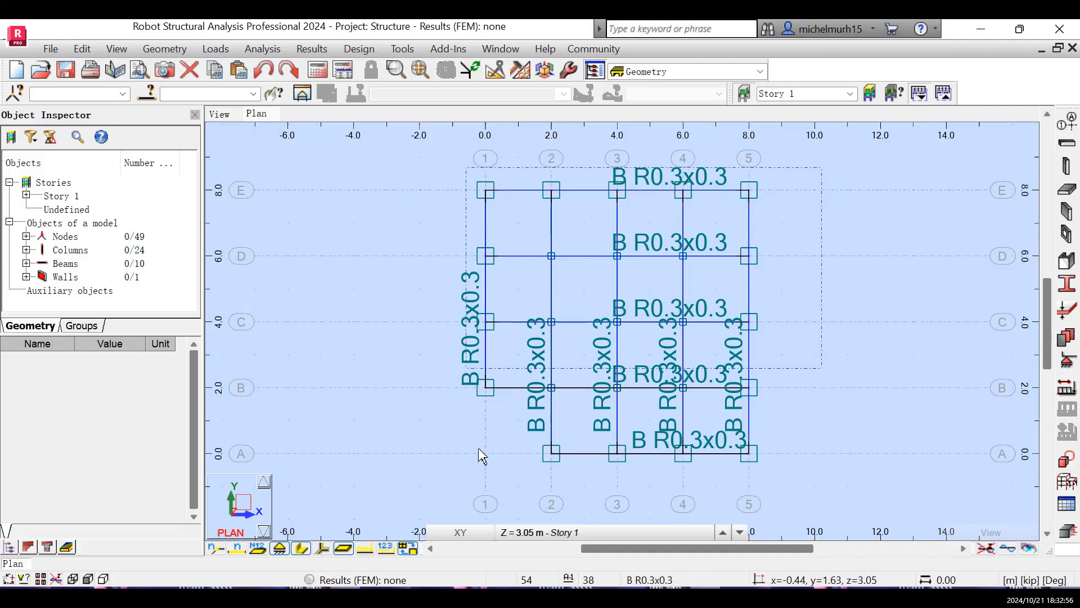
left_click(469, 480)
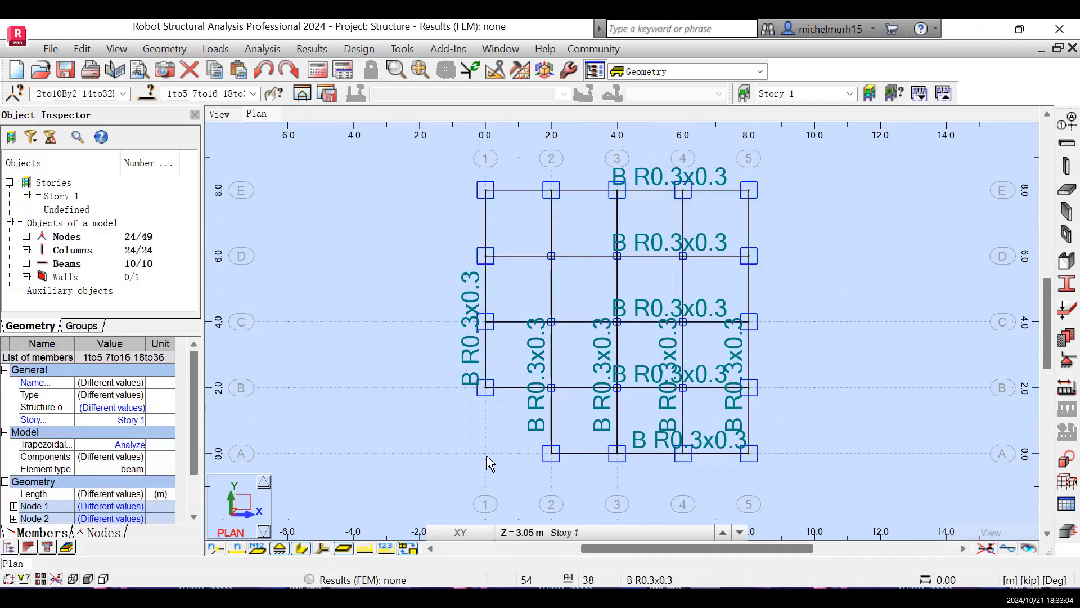
left_click(576, 537)
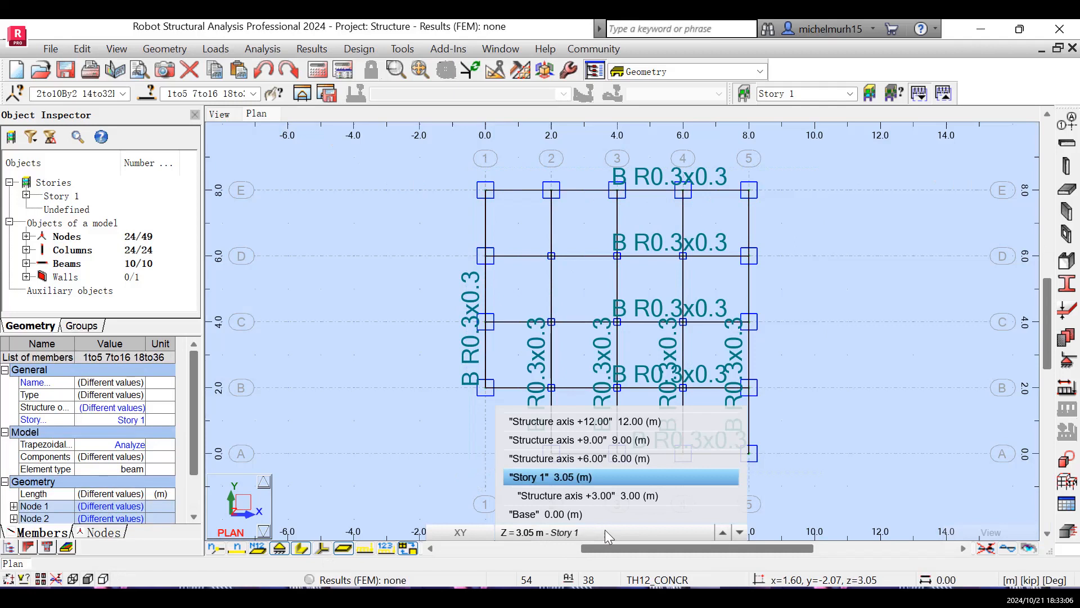
left_click(680, 529)
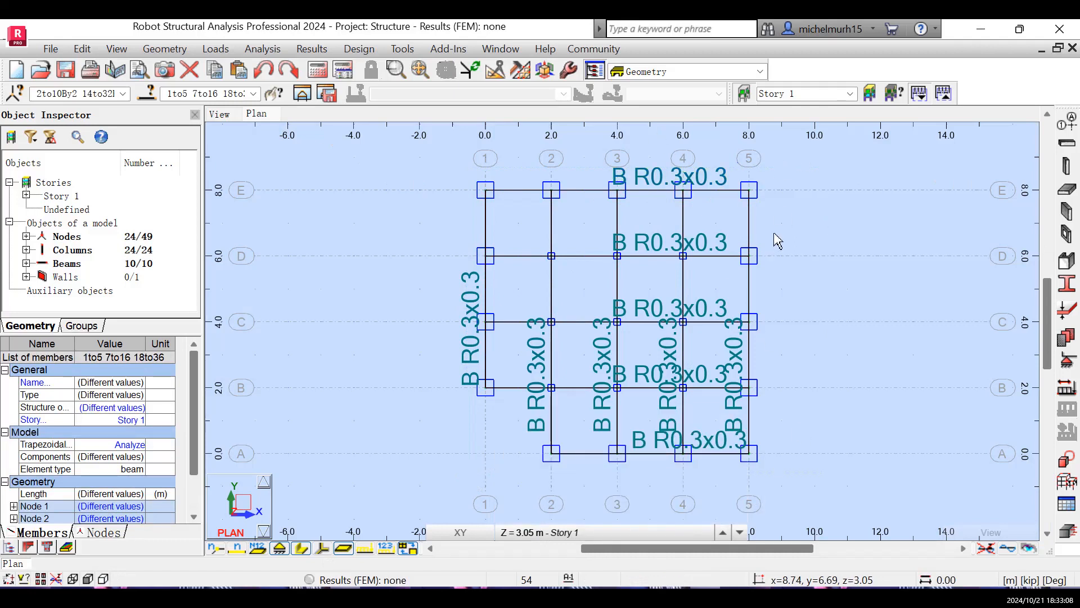
left_click(495, 71)
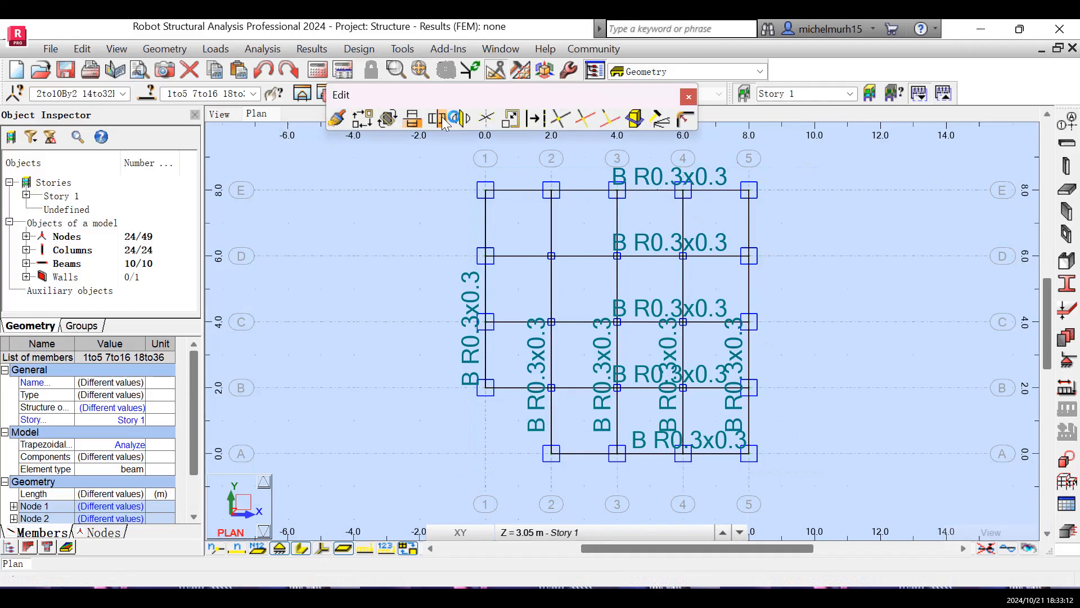
left_click(364, 119)
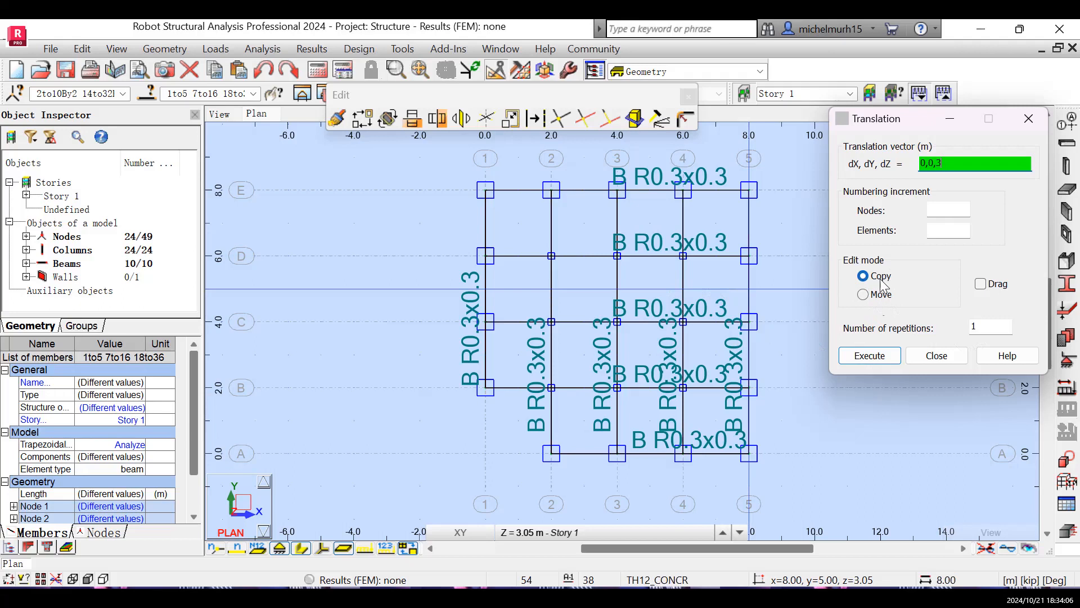
left_click(869, 355)
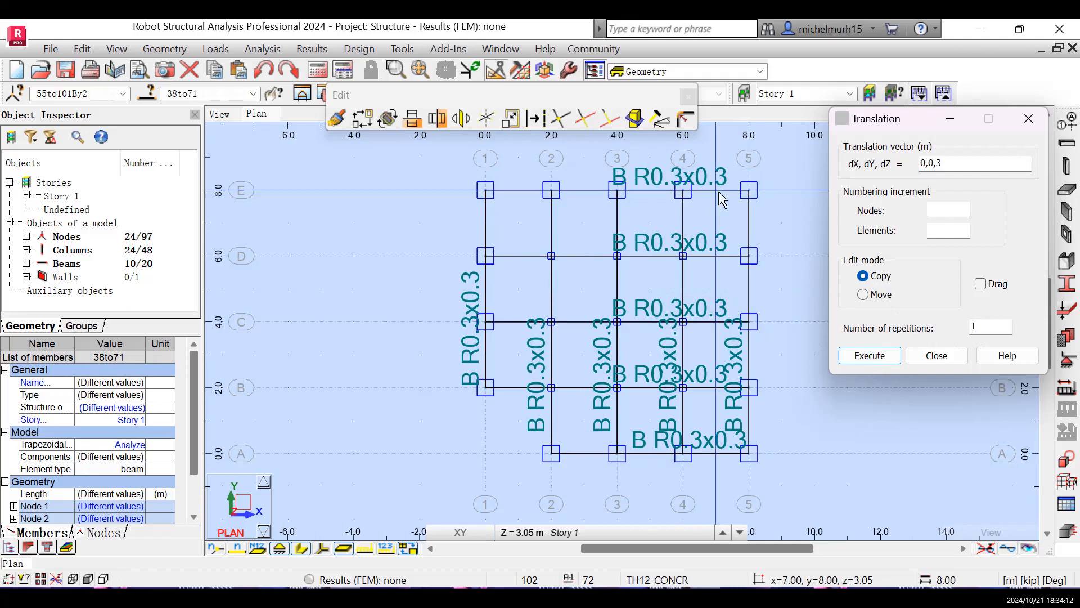
left_click(937, 356)
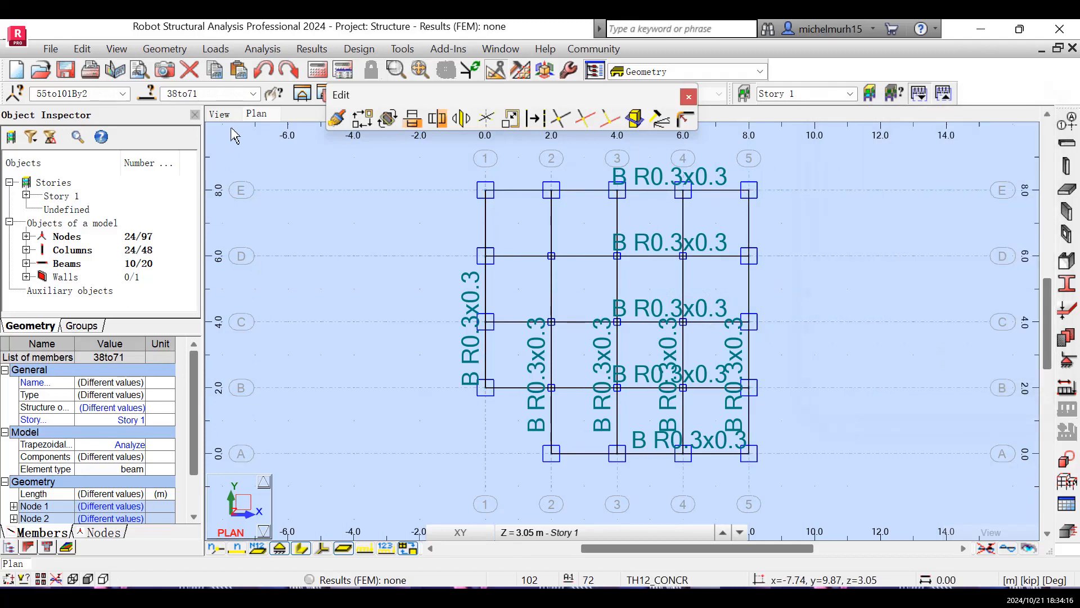
left_click(225, 112)
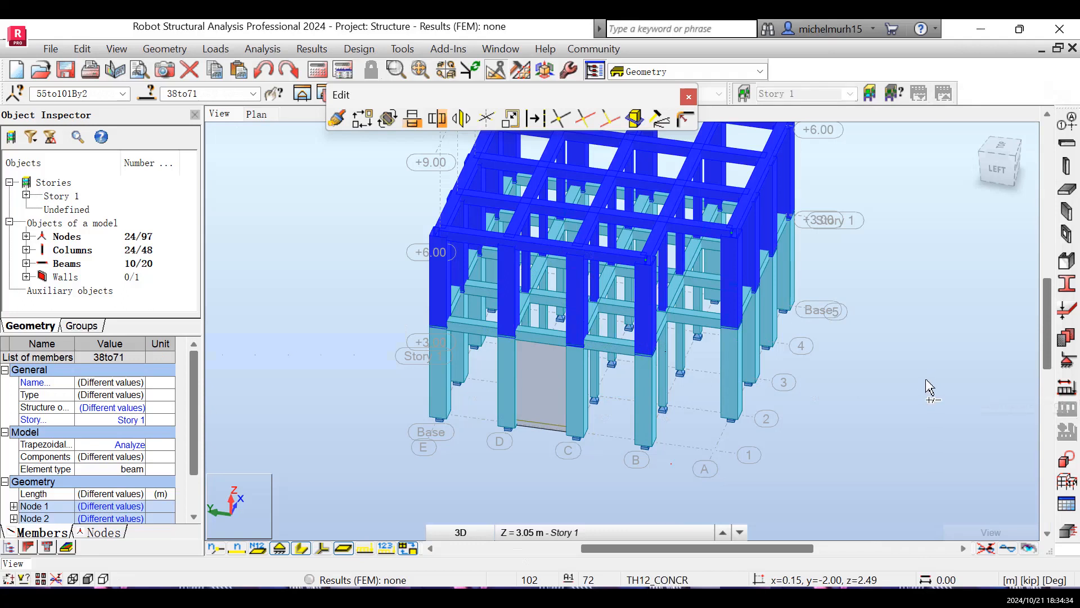
left_click(926, 387)
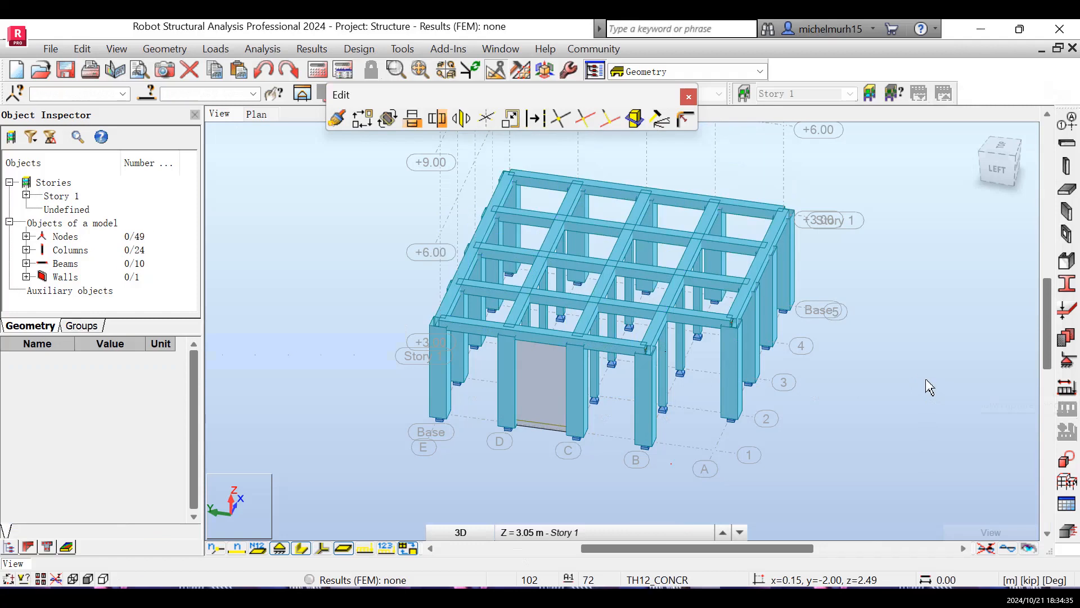
- Set the work plane of the 3D view to the 3.00 m structure axis level
left_click(523, 533)
left_click(591, 495)
left_click(562, 532)
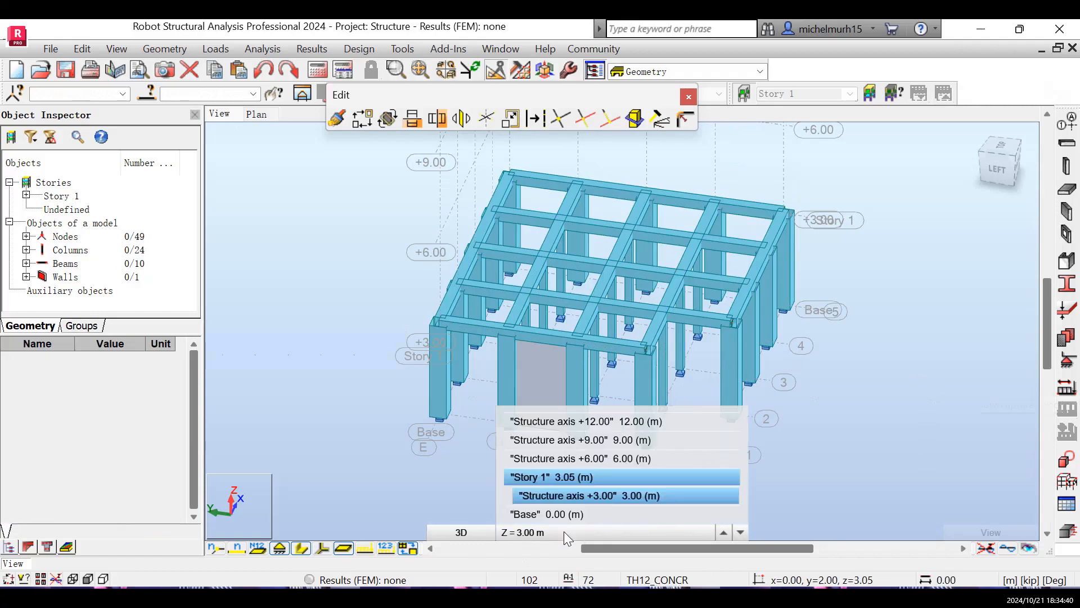
left_click(575, 495)
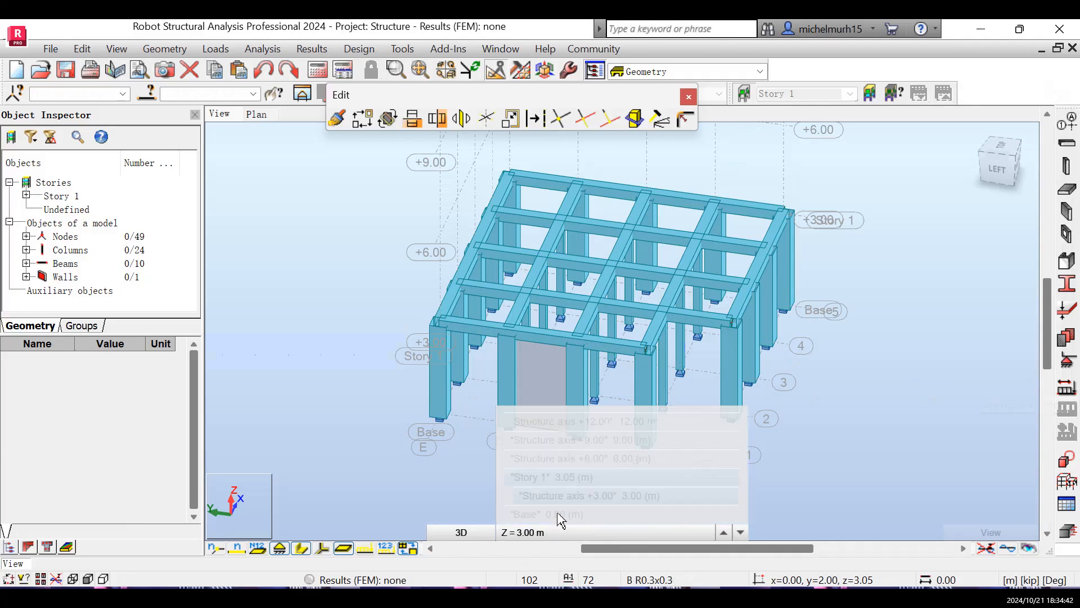
- Delete the wall on axis 1 between axes C and D in the plan view at the 3.00 m structure axis level
left_click(255, 111)
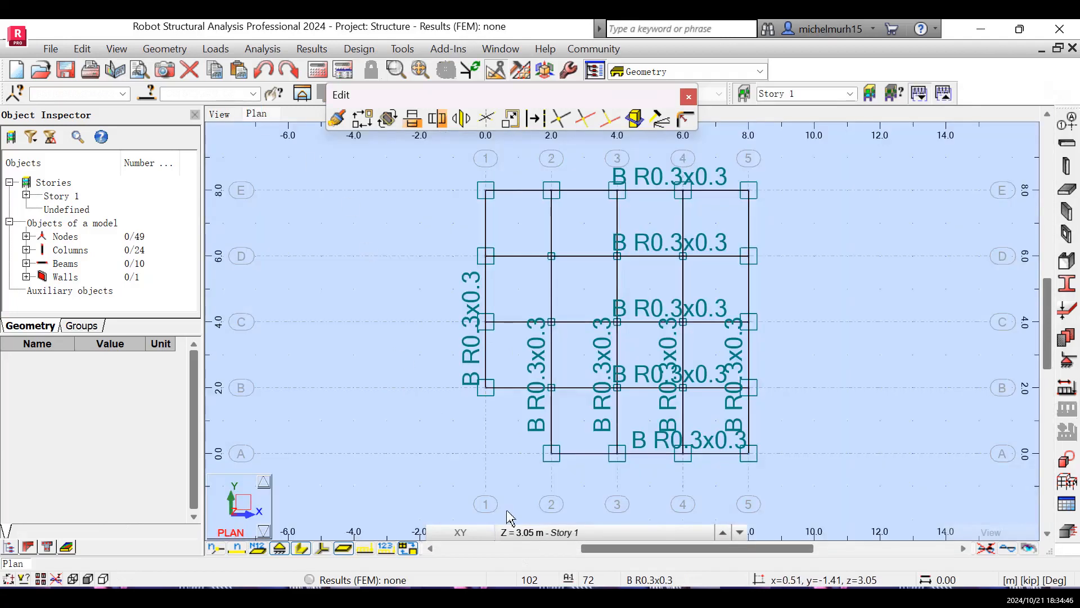
mouse_move(511, 517)
left_click(536, 498)
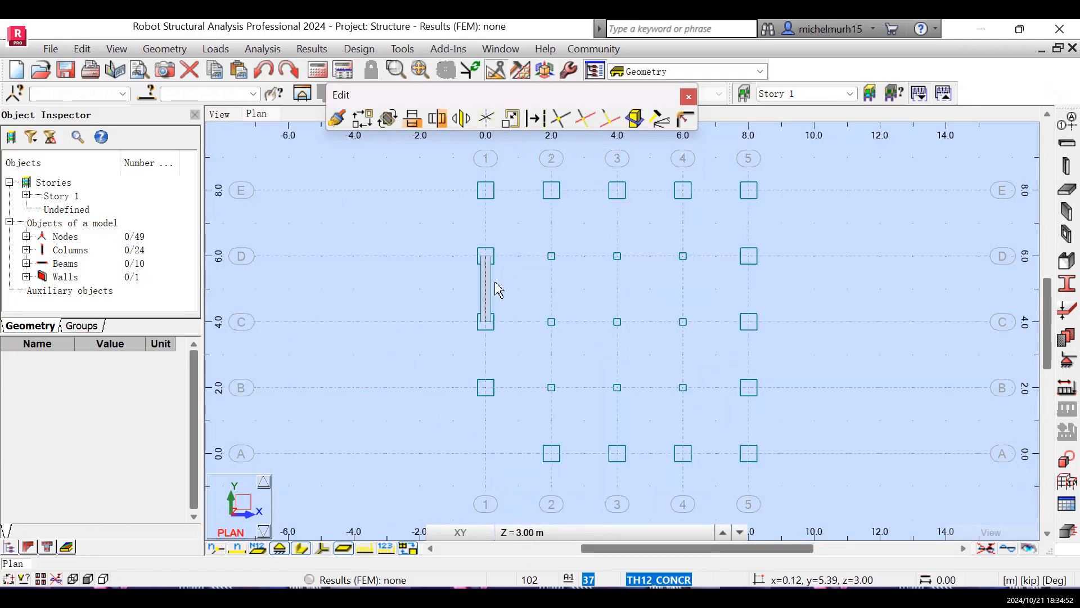
left_click(523, 533)
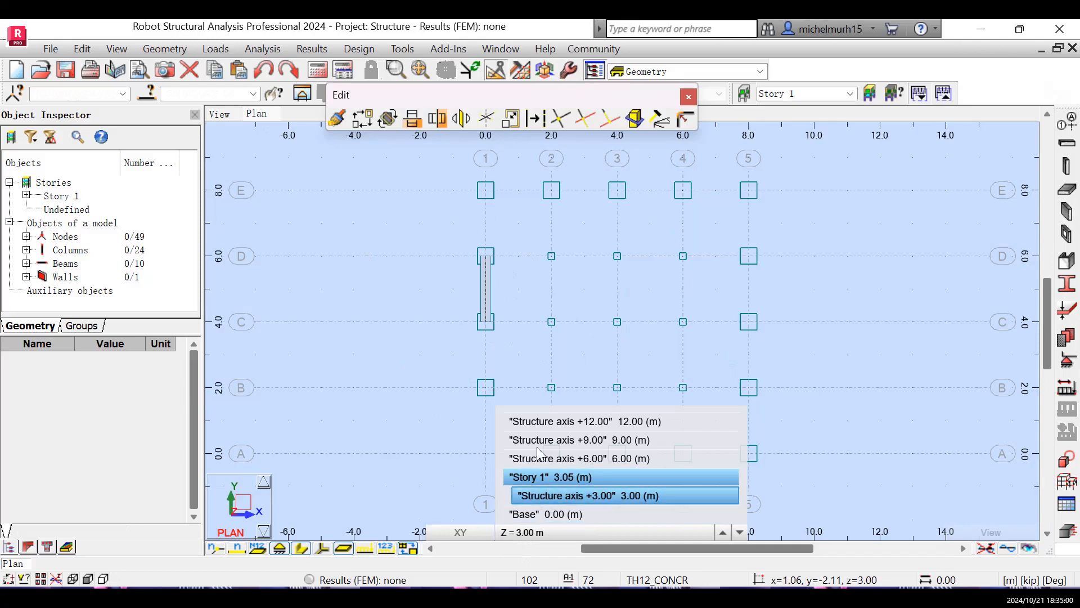
left_click(546, 494)
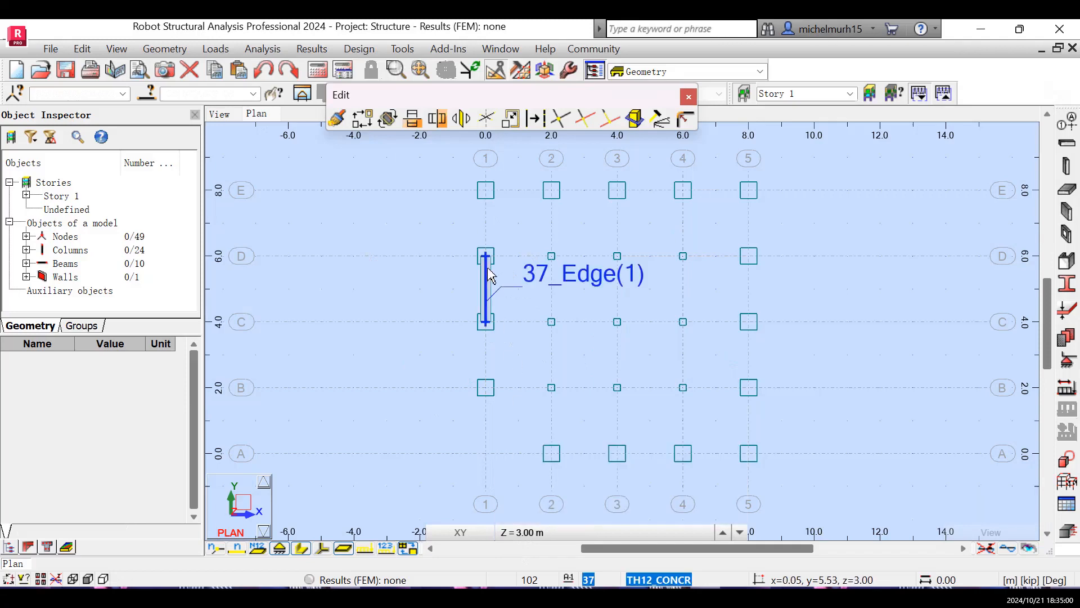
left_click(488, 303)
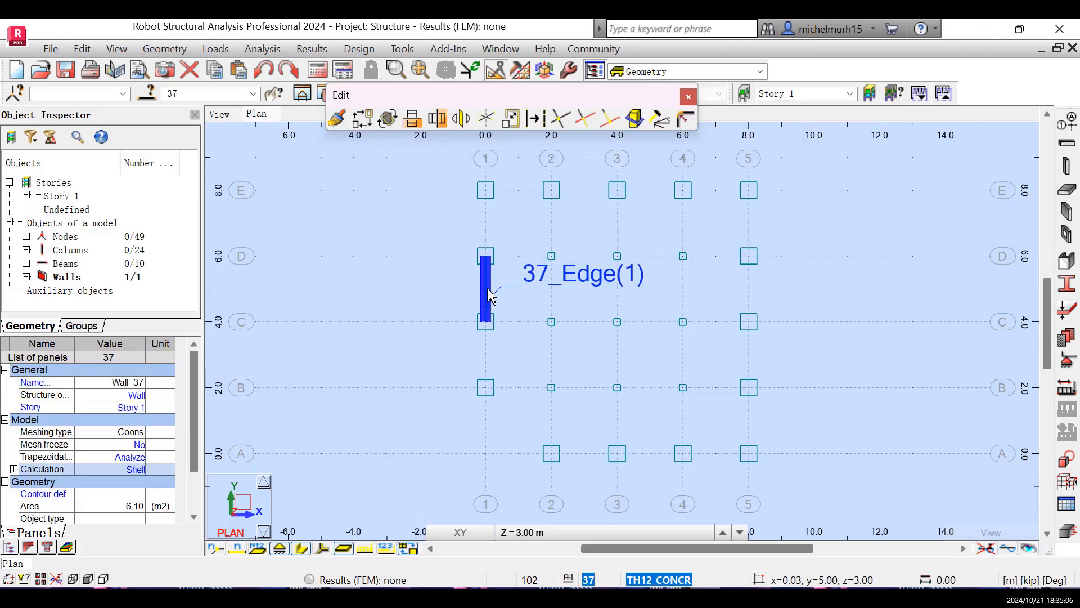
key("Delete")
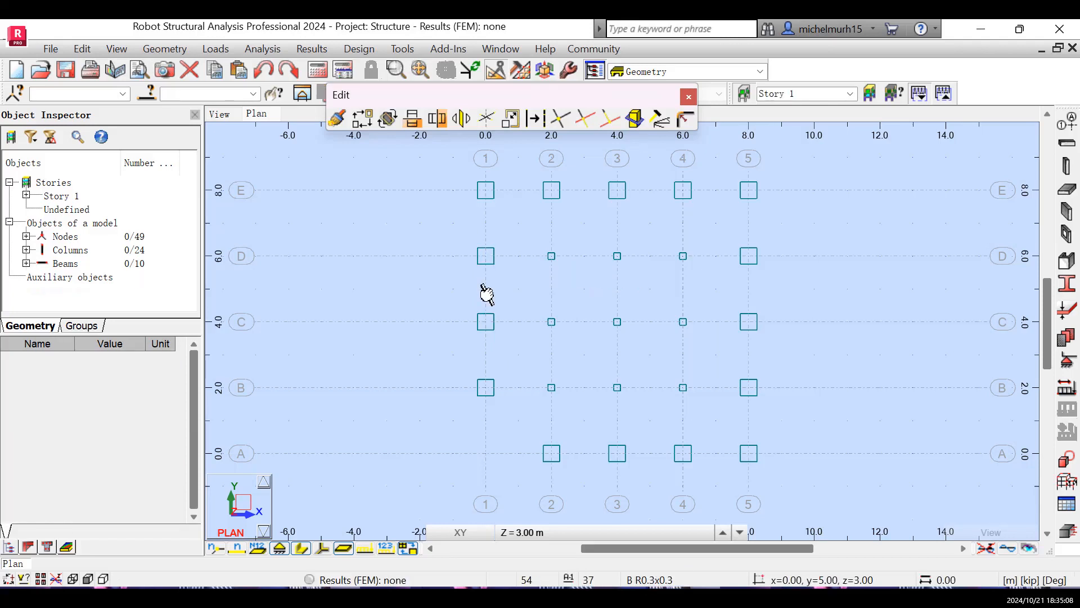
key("Escape")
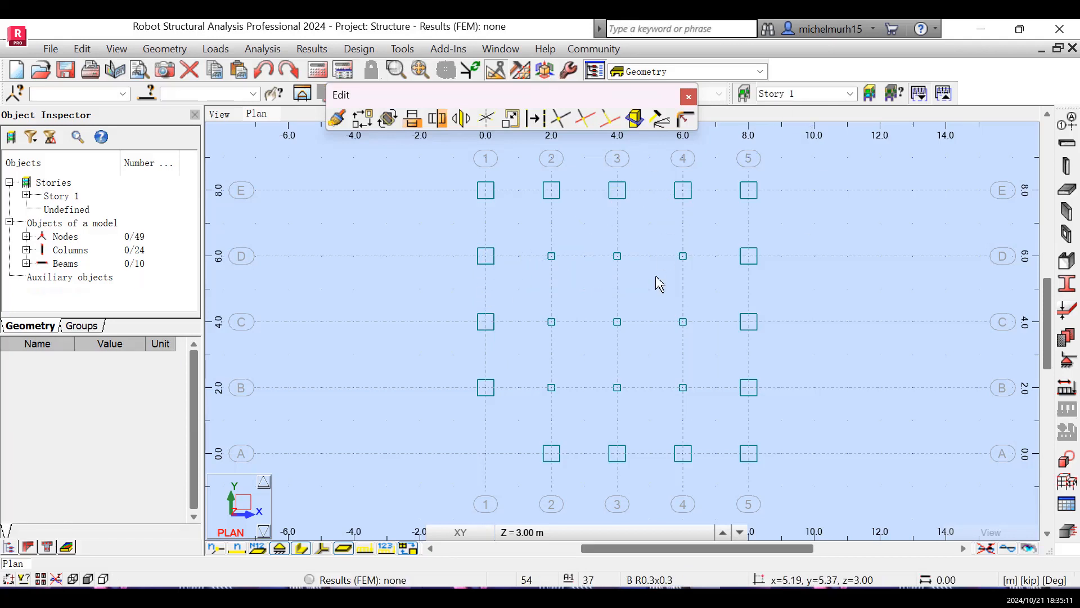
- Add a 3.05 m high, downward TH12_CONCR wall from 0.00, 4.00, 3.05 to 0.00, 6.00, 3.05 on the Story 1 plan
left_click(575, 74)
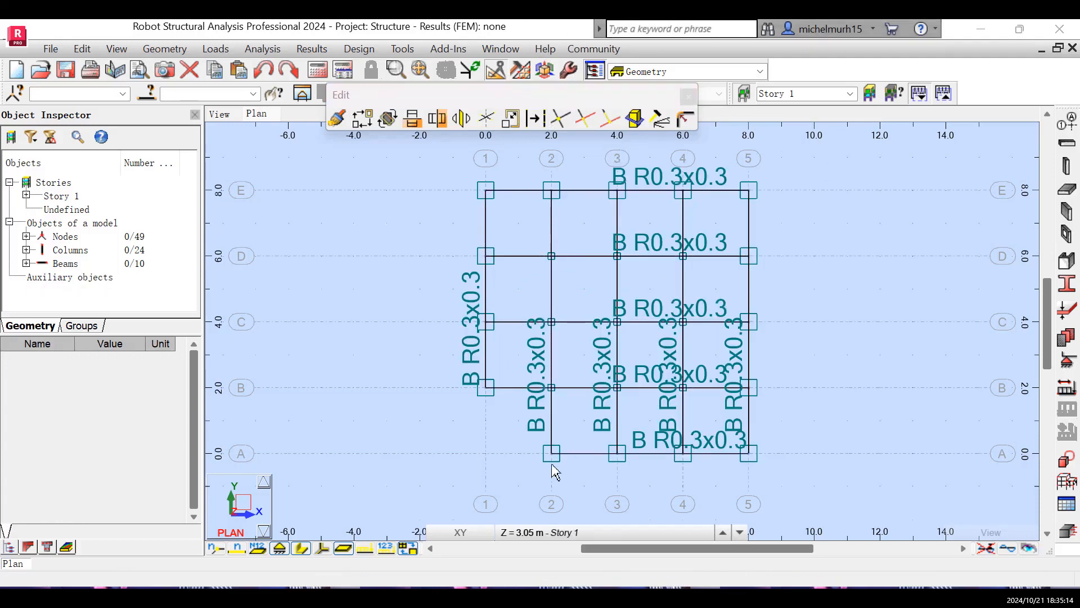
left_click(561, 535)
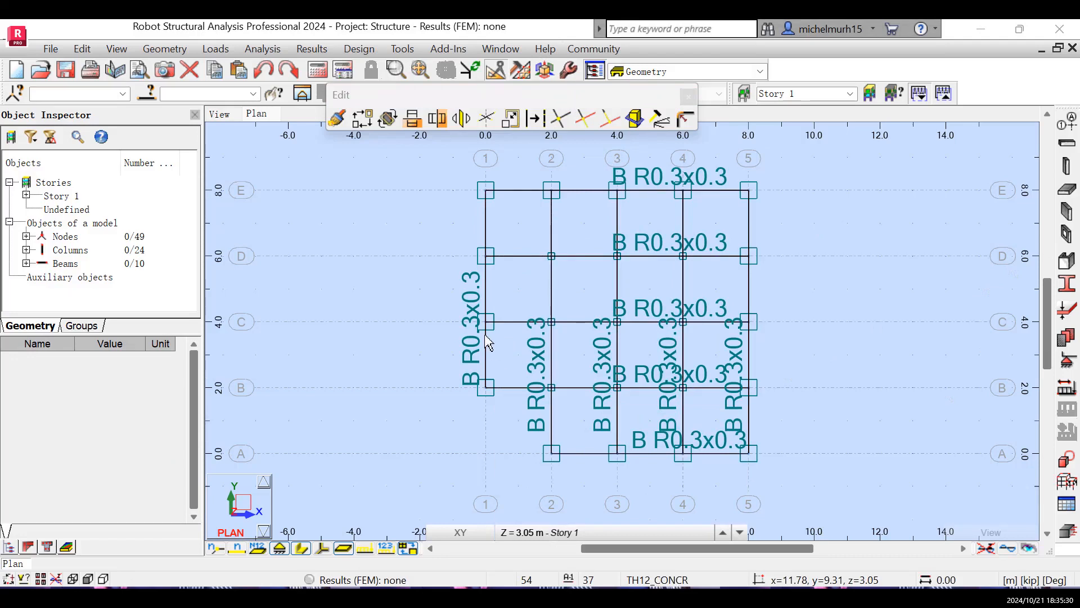
left_click(1067, 213)
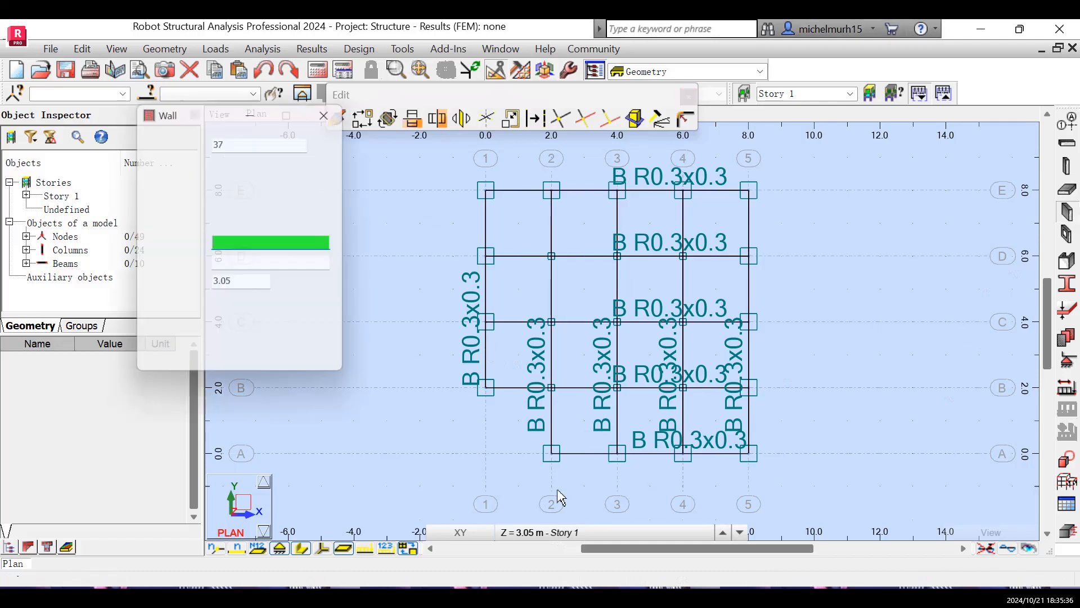
left_click(487, 323)
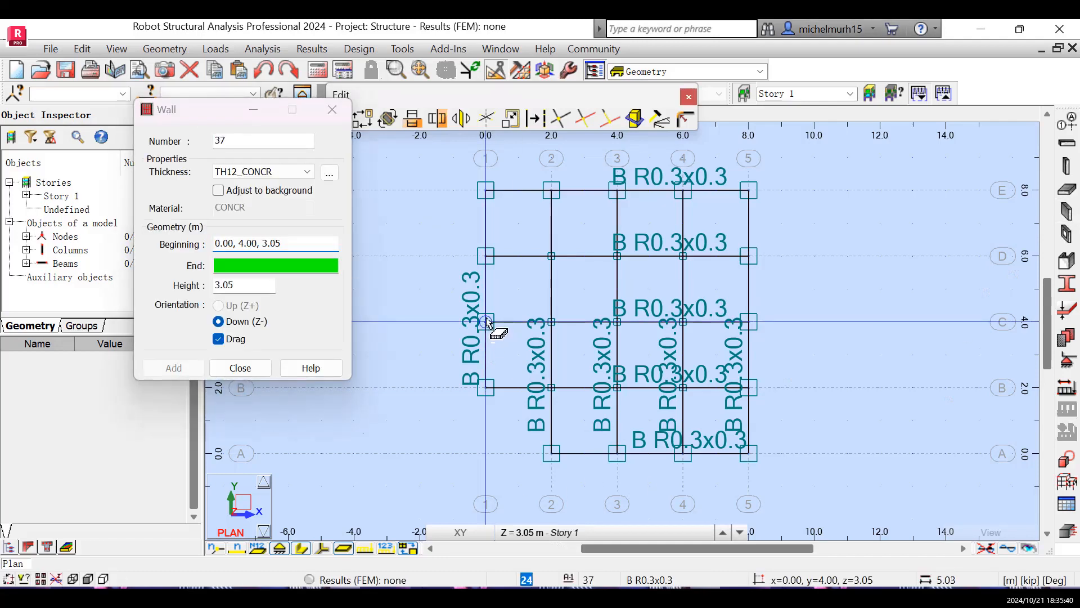
left_click(487, 258)
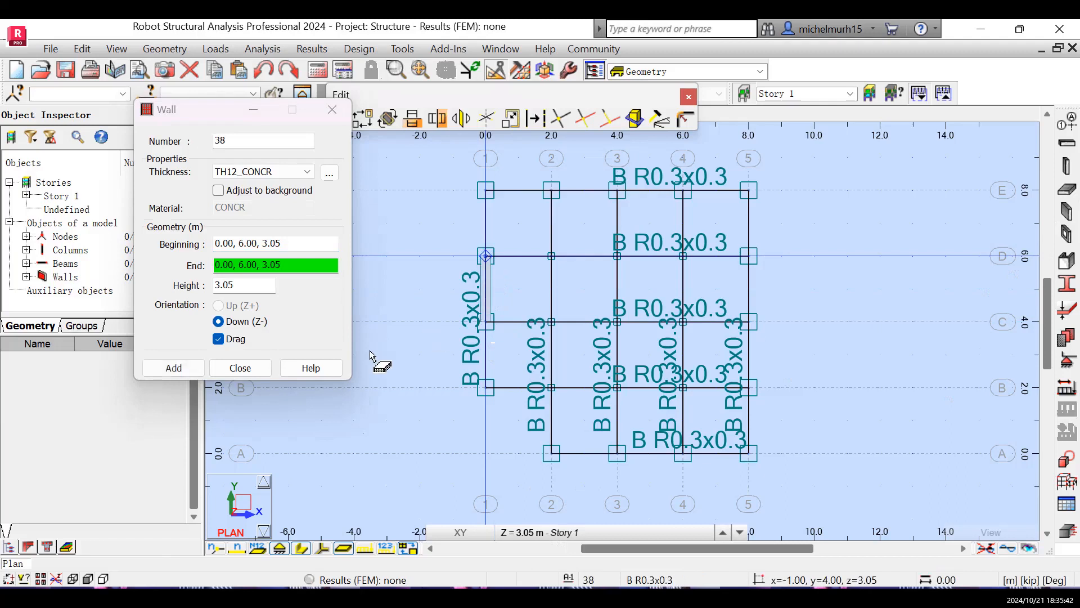
left_click(229, 368)
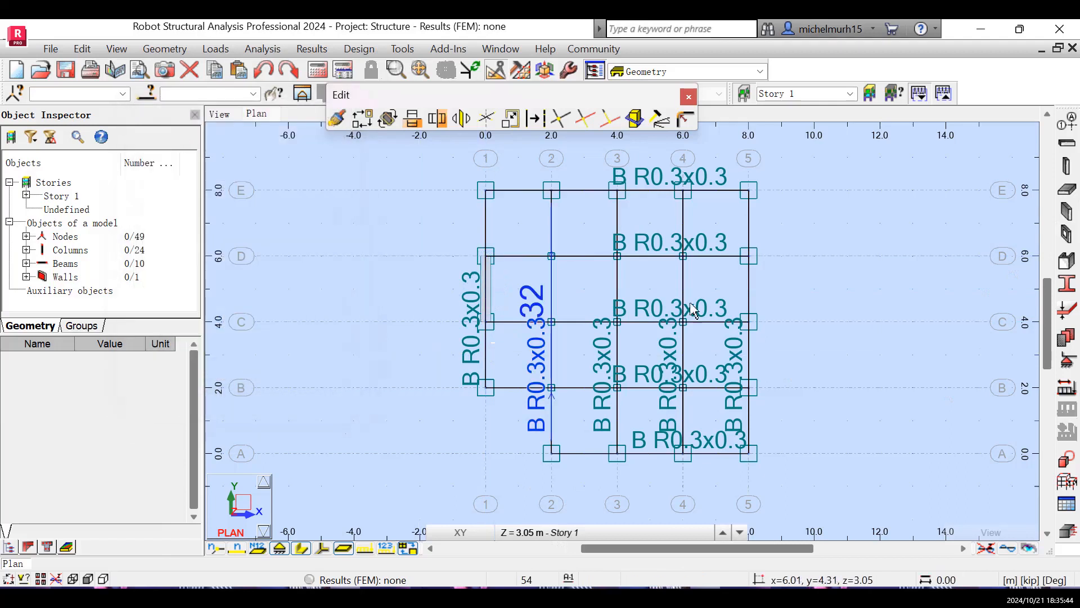
- Copy all Story 1 columns, beams and the wall upward with translation vector 0,0,3 and one repetition
left_click_drag(813, 170, 469, 476)
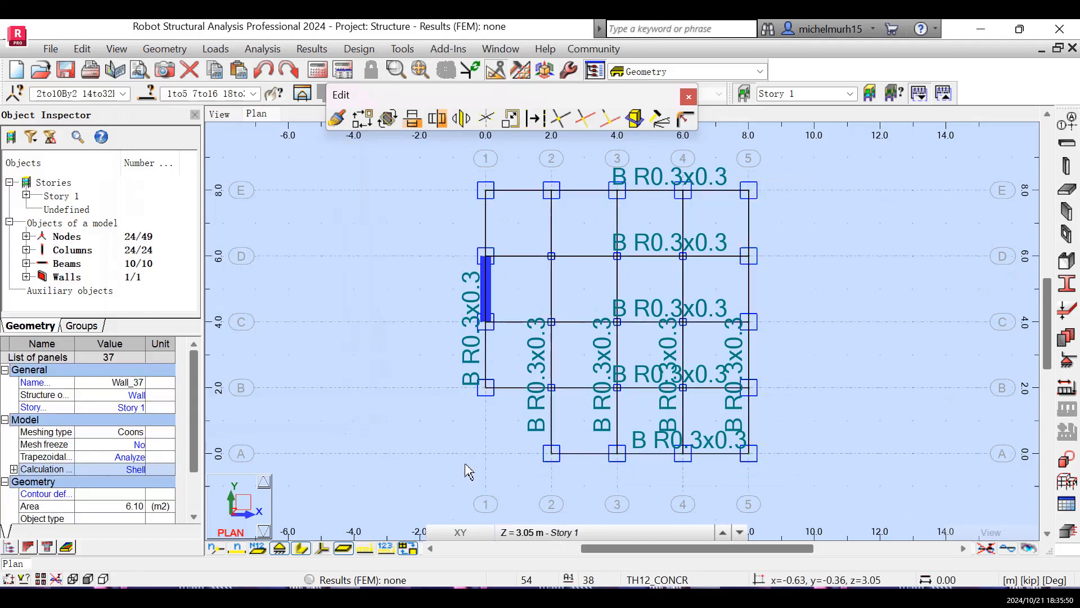
left_click(362, 118)
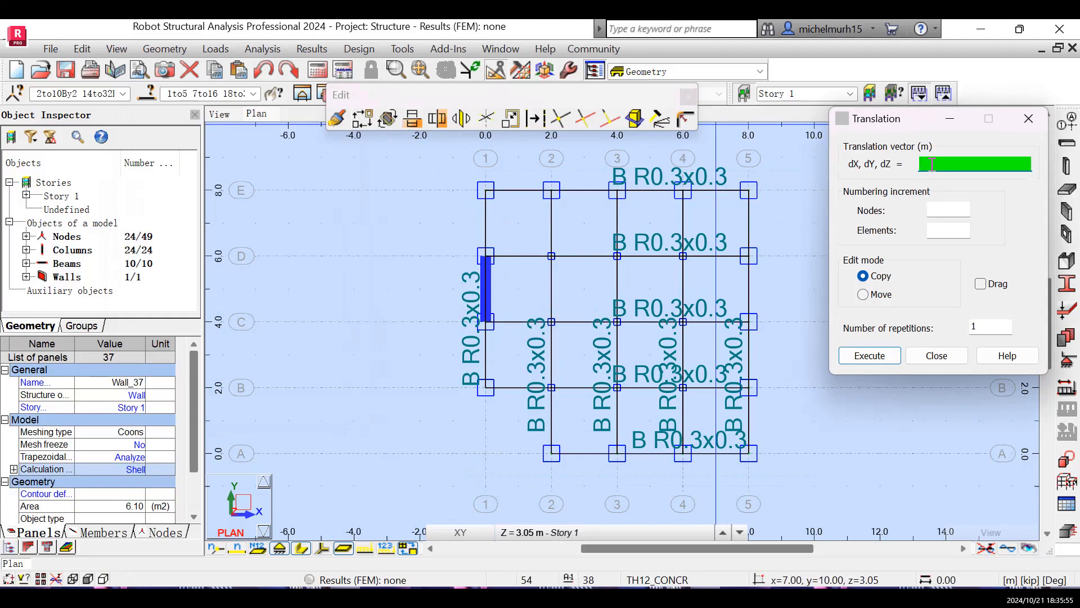
type(",0,3")
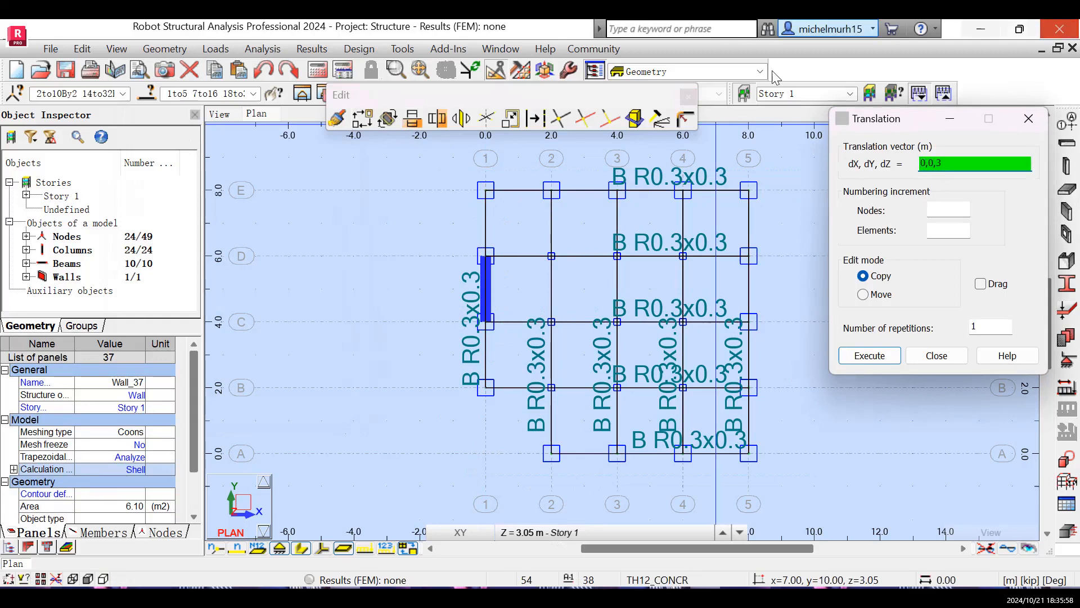
left_click(868, 357)
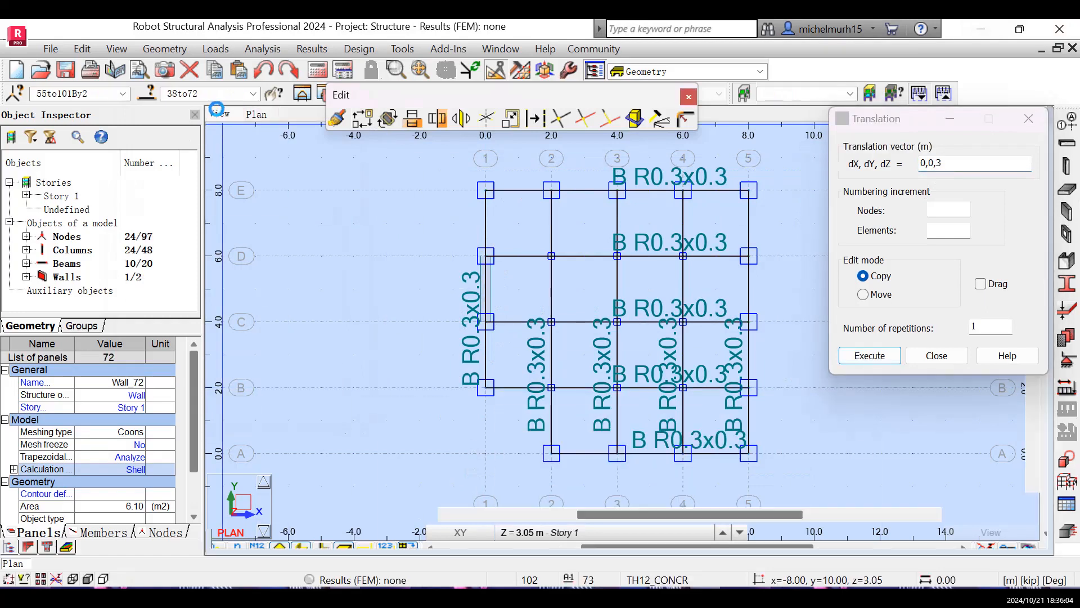
left_click(219, 114)
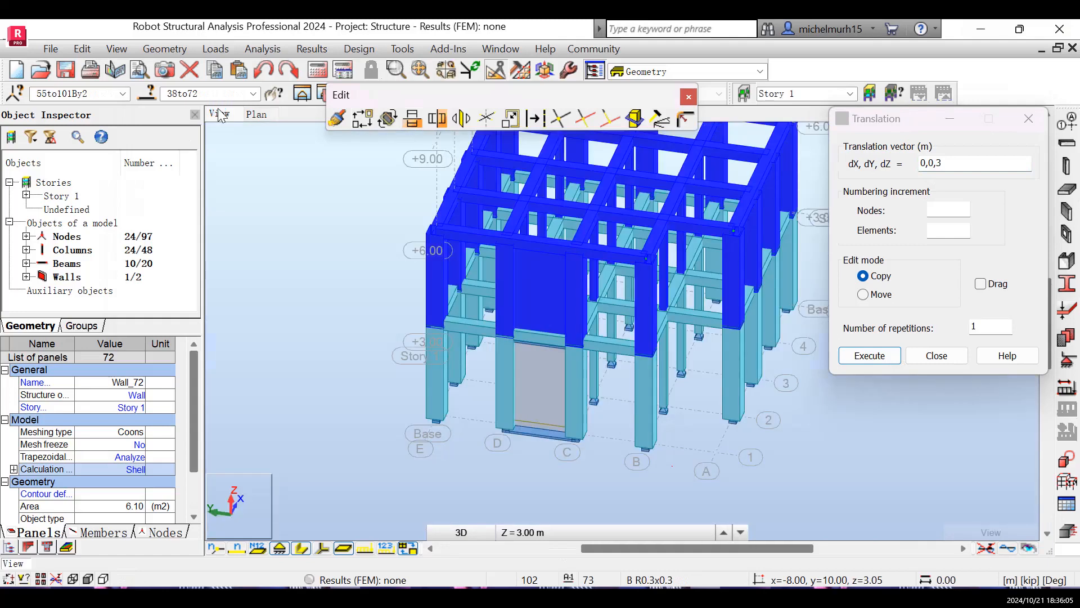
left_click(889, 435)
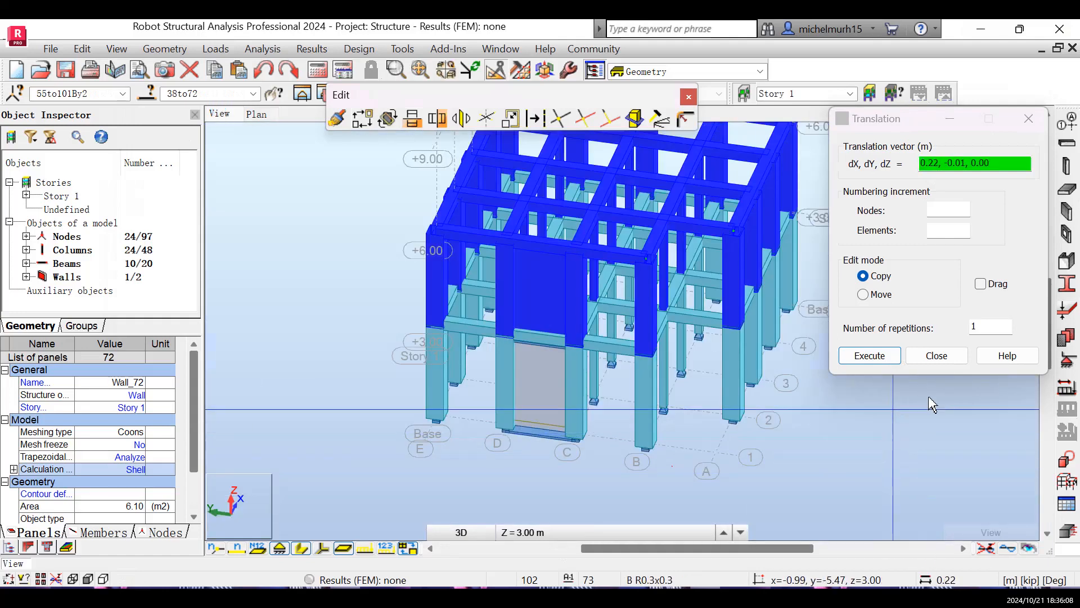
left_click(931, 357)
left_click(939, 418)
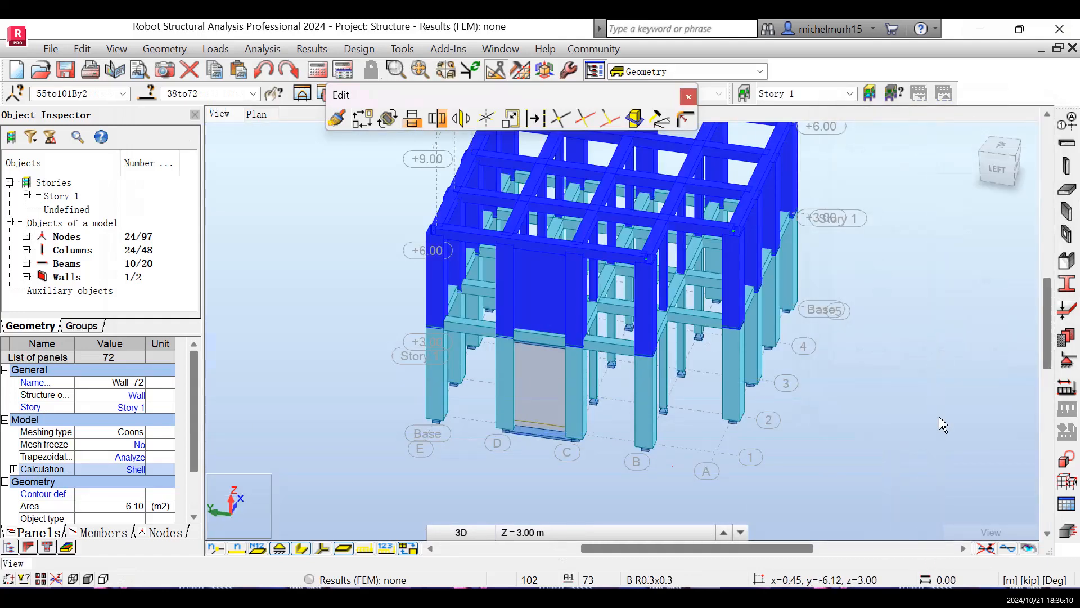
- Close the Edit toolbar and examine the copied upper level in the 3D view
left_click(688, 99)
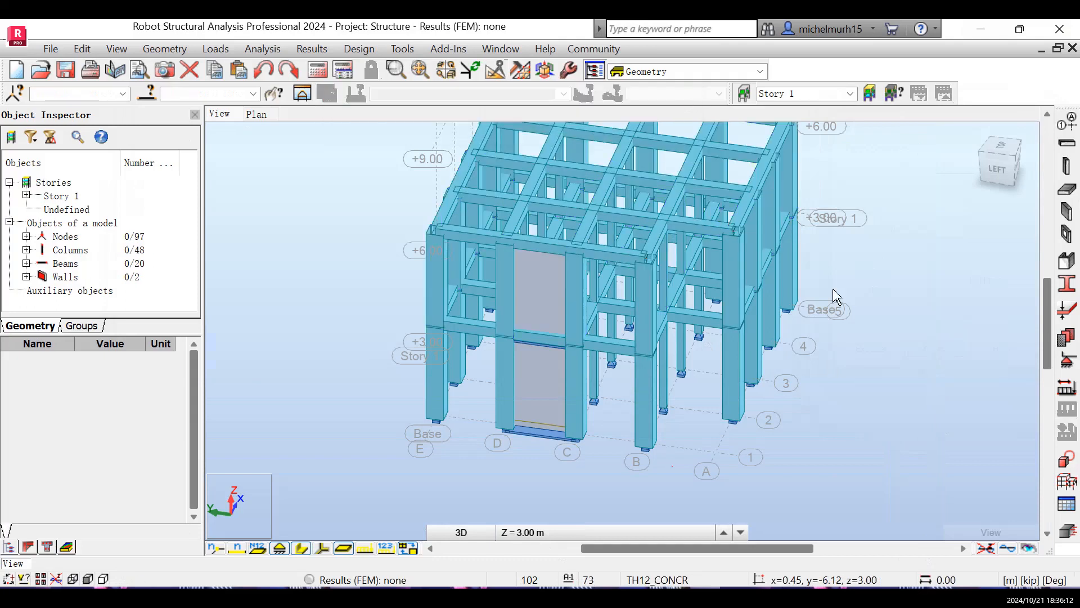
scroll(951, 365, "down", 2)
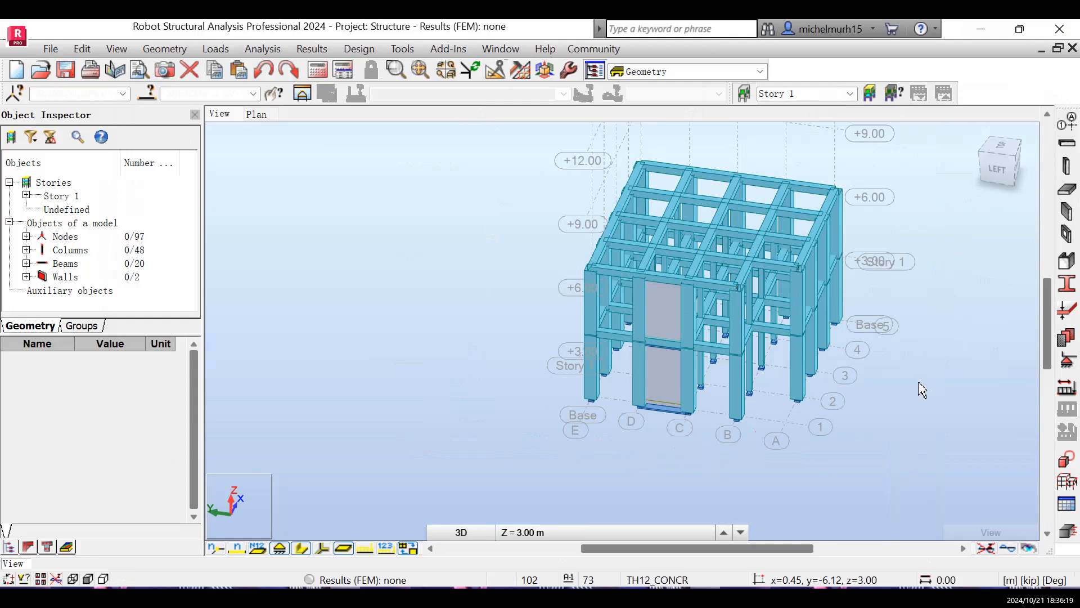
left_click(976, 137)
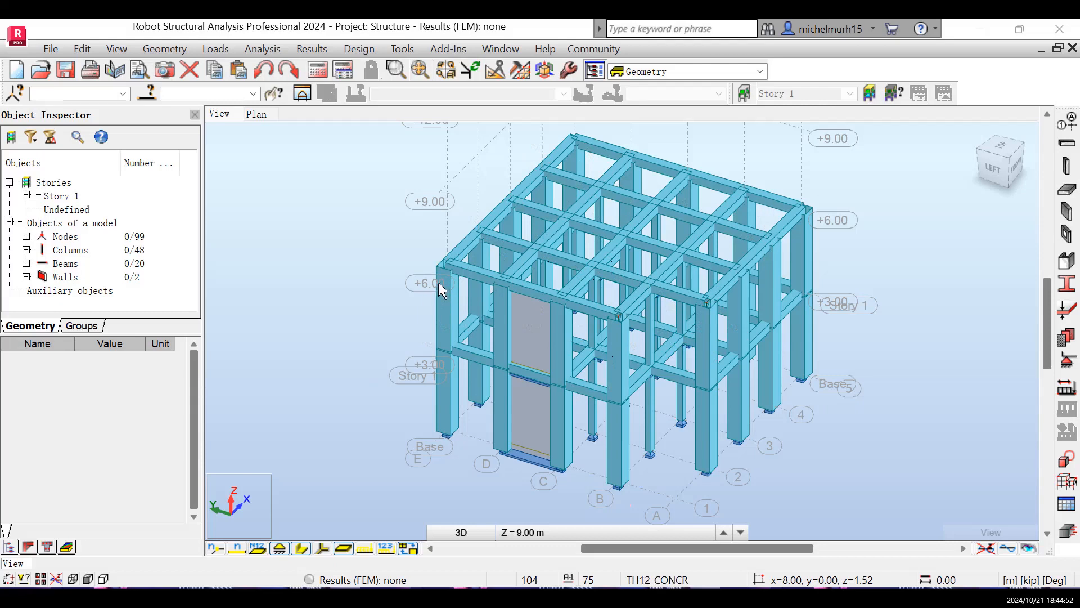
- Try to add a rectangular TH12_CONCR floor with the Curtain wall model, picking corners at B-1 and A-2 on the plan
left_click(256, 113)
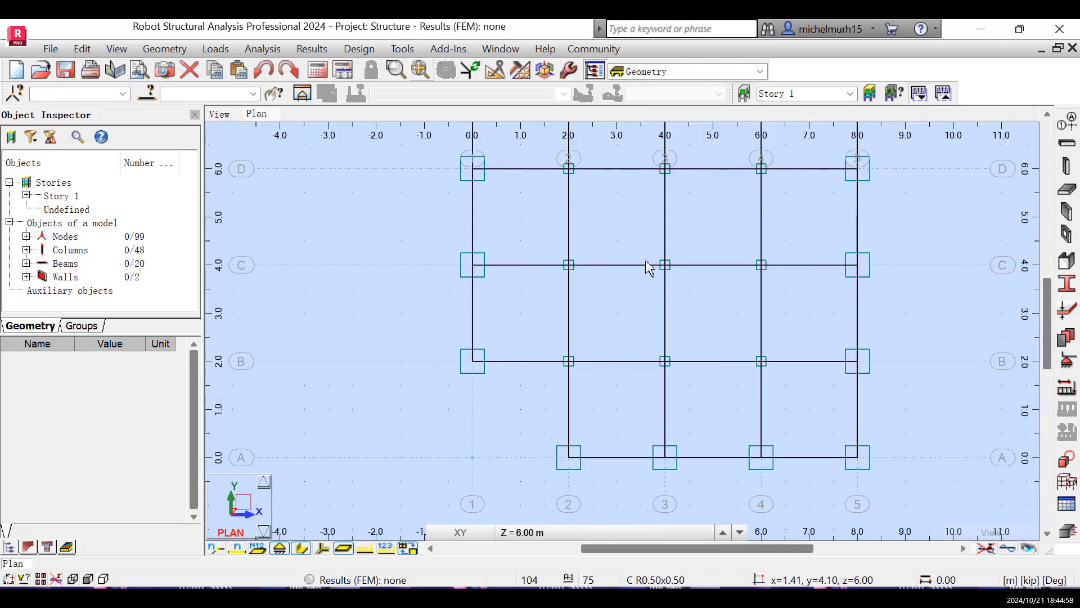
left_click(514, 533)
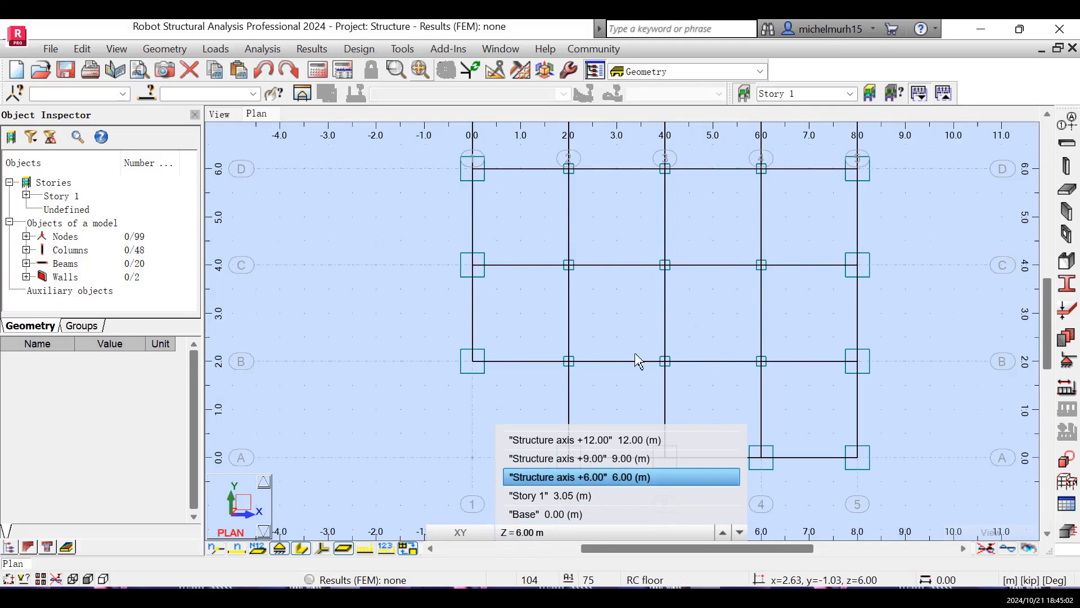
left_click(639, 277)
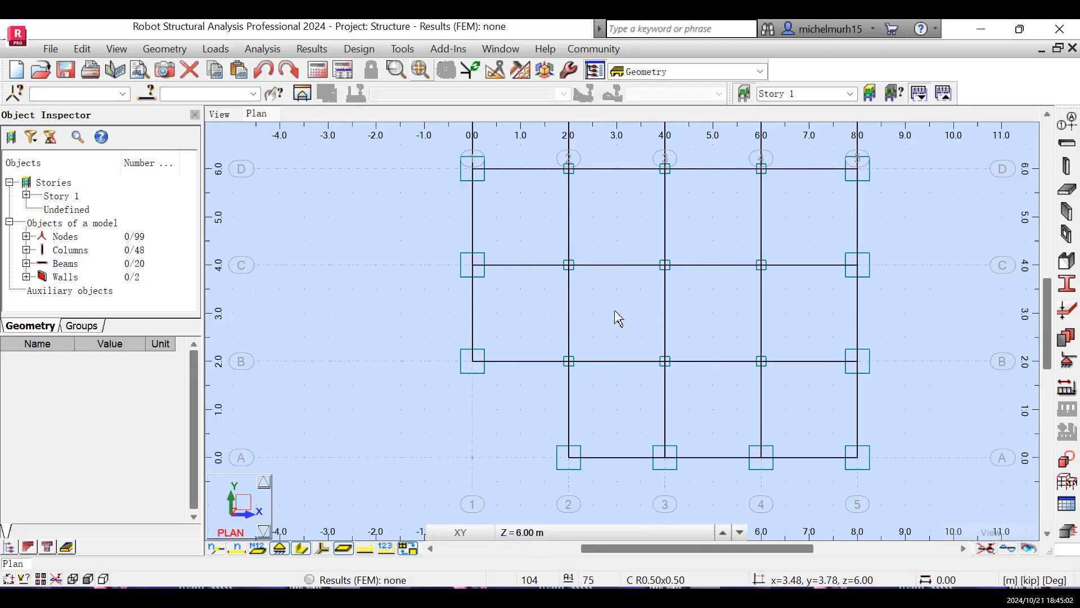
left_click(1068, 194)
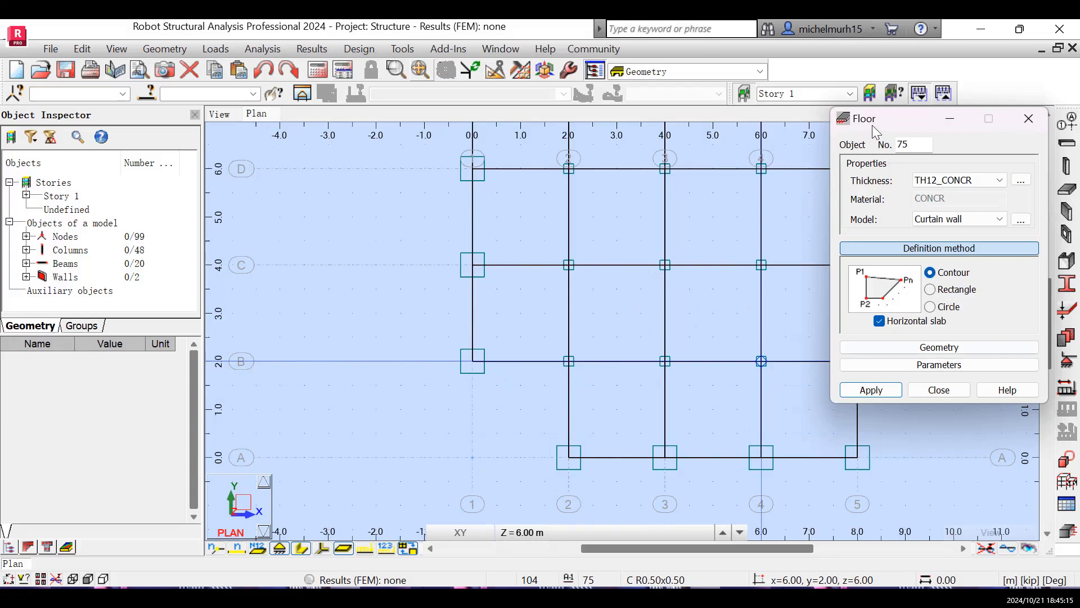
left_click(931, 290)
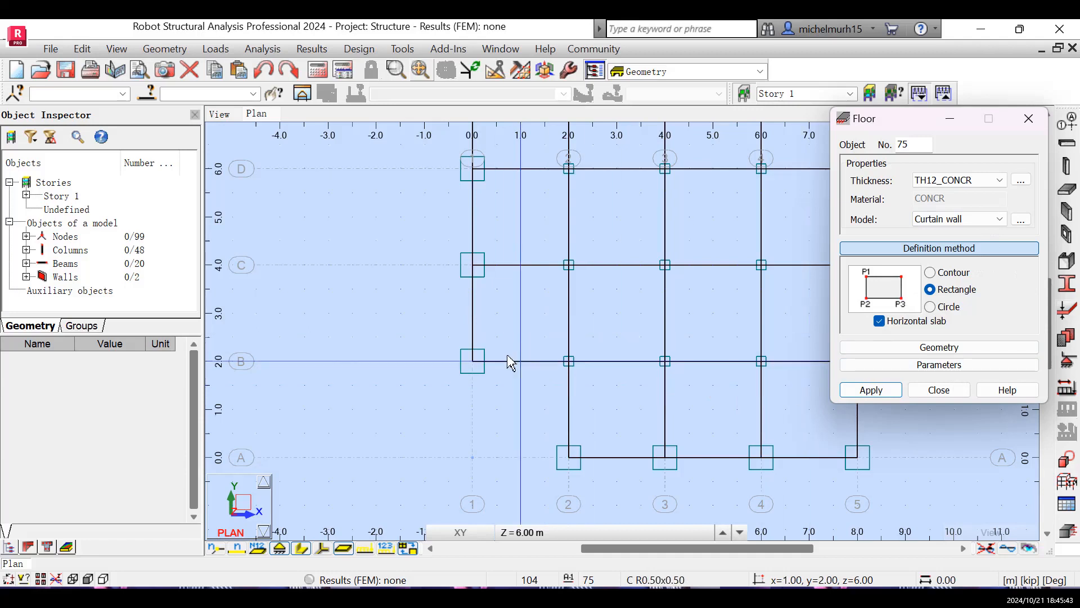
left_click(472, 362)
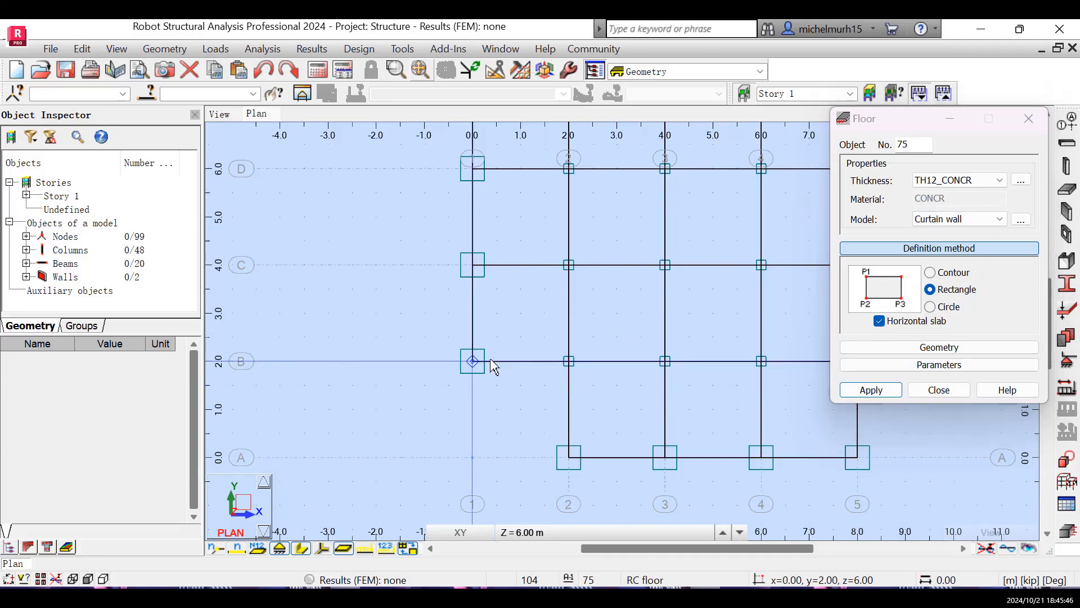
left_click(568, 458)
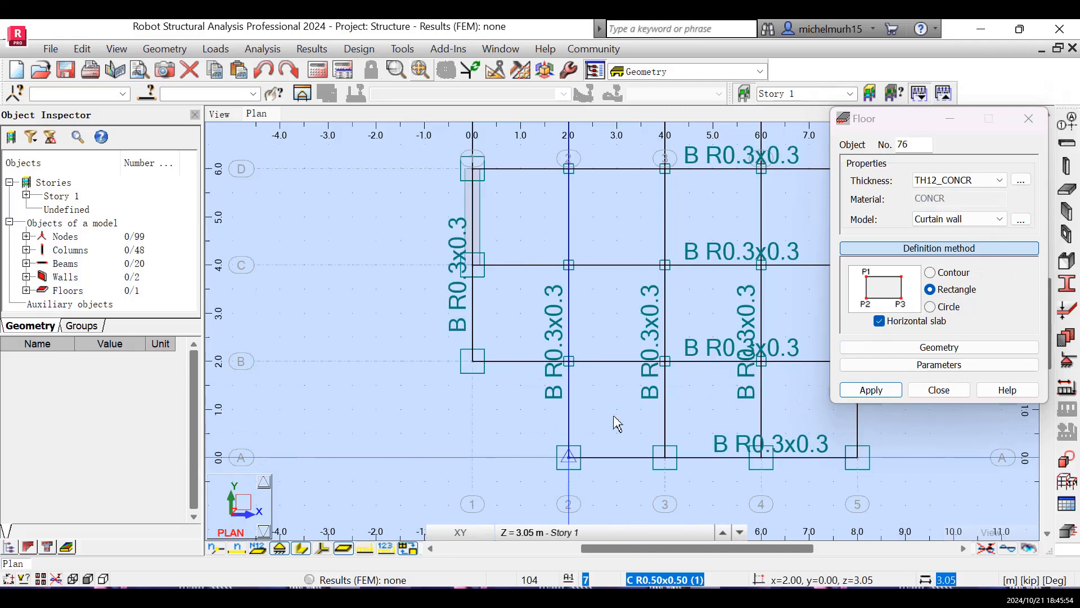
left_click(671, 374)
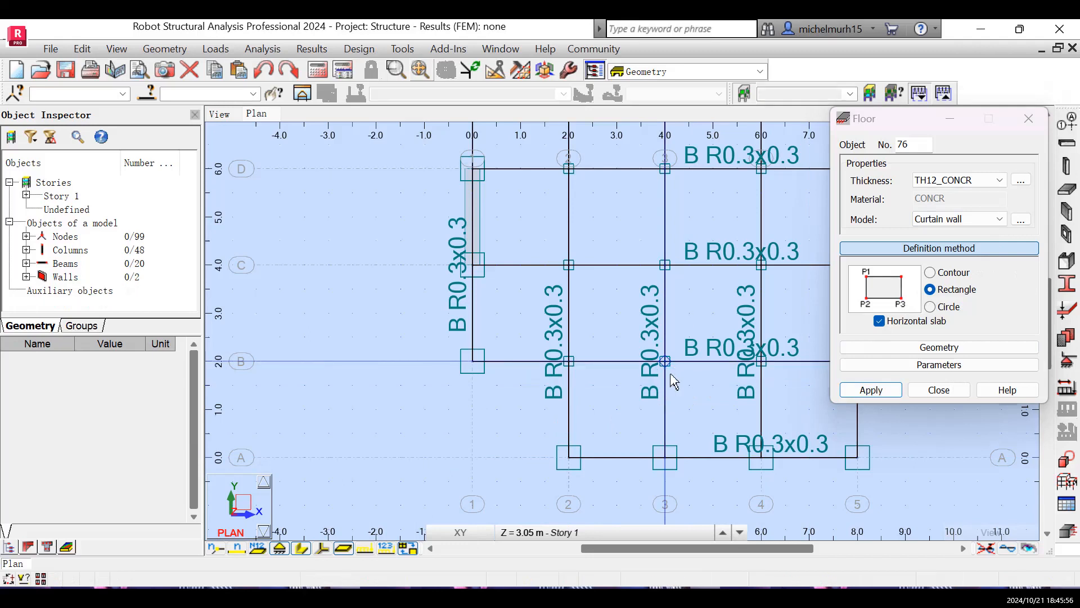
left_click(939, 389)
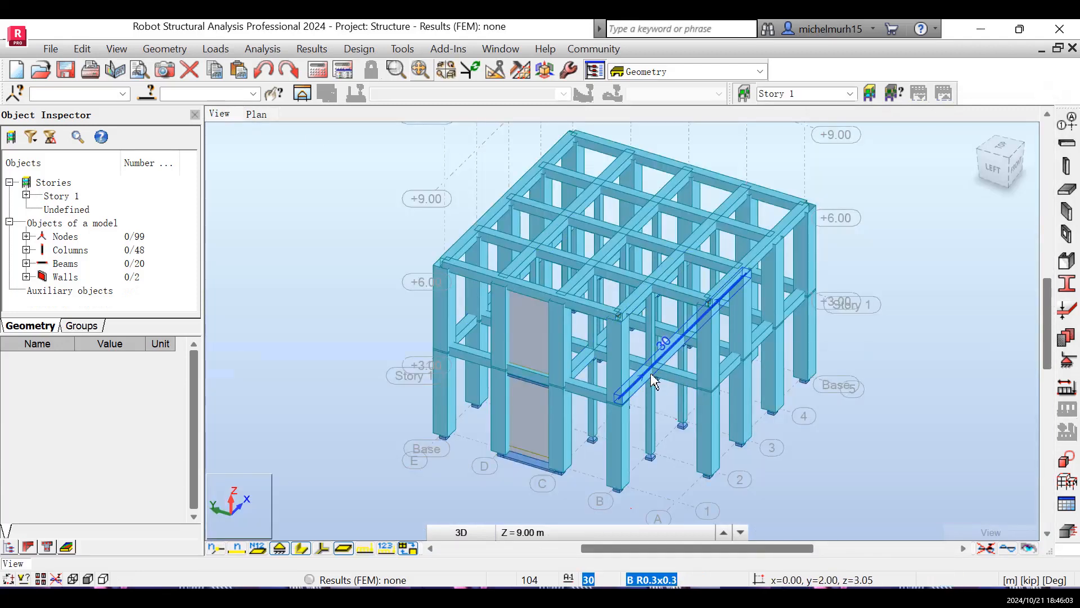
- Add a rectangular TH12_CONCR floor with the Curtain wall model on the 6.00 m plan level, from B-2 and A-2 across the A-B/1-2 bay
left_click(256, 115)
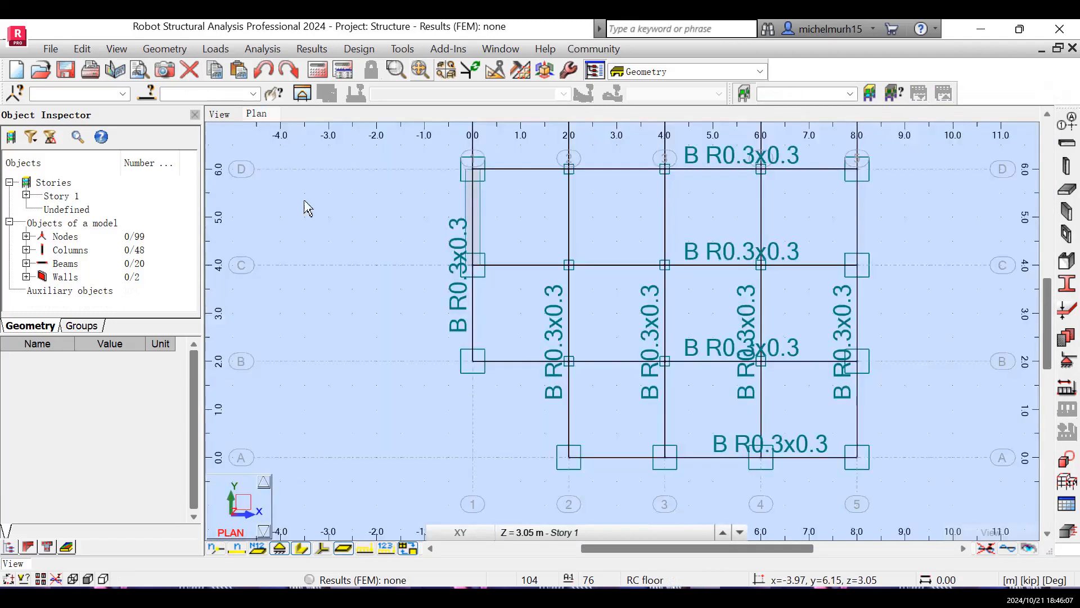
left_click(698, 534)
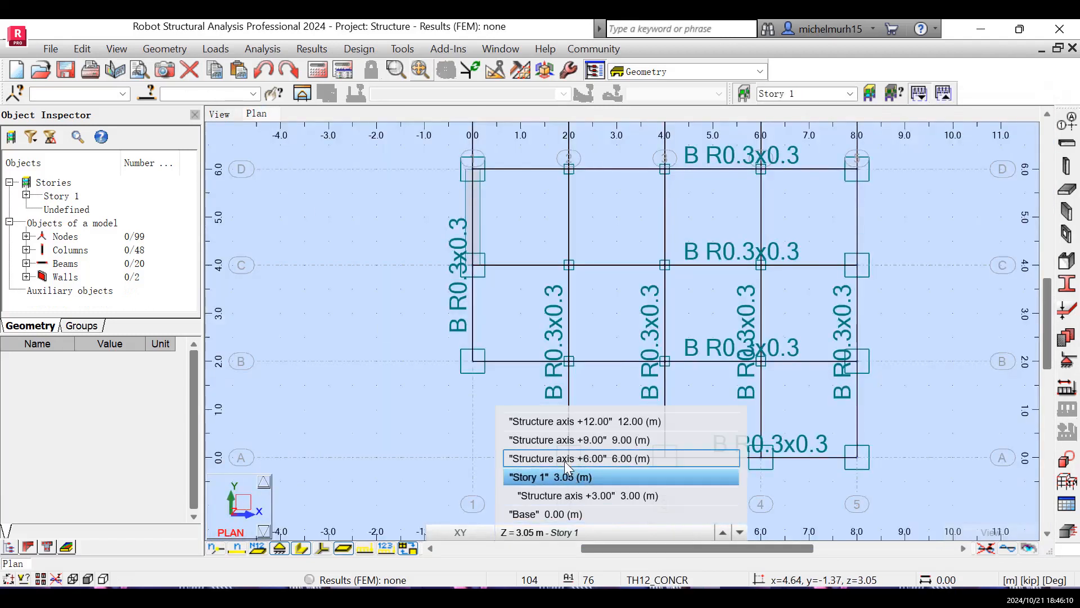
left_click(583, 460)
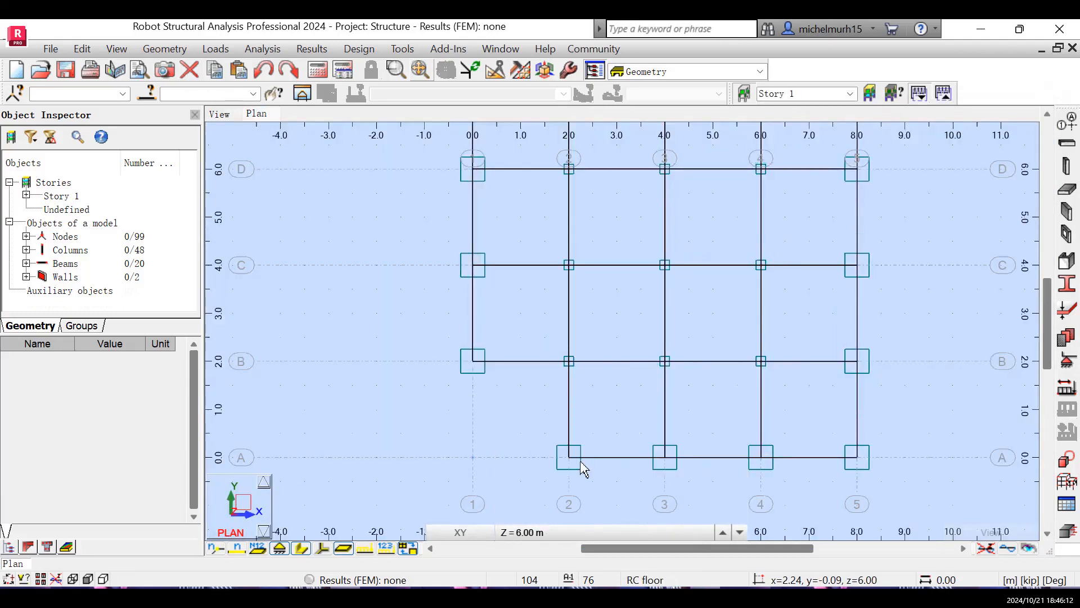
left_click(1067, 190)
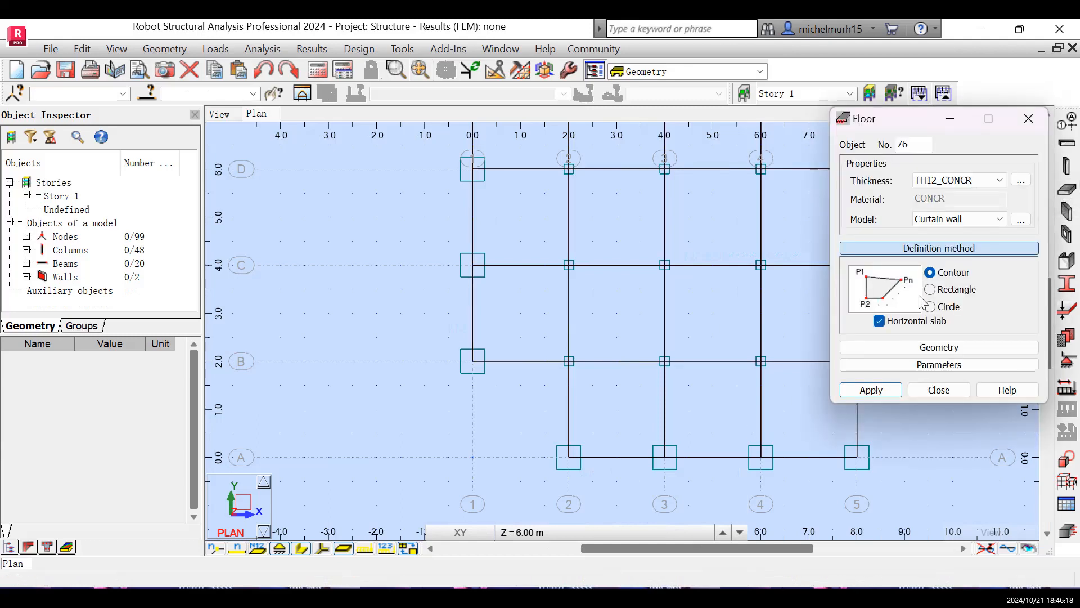
left_click(934, 294)
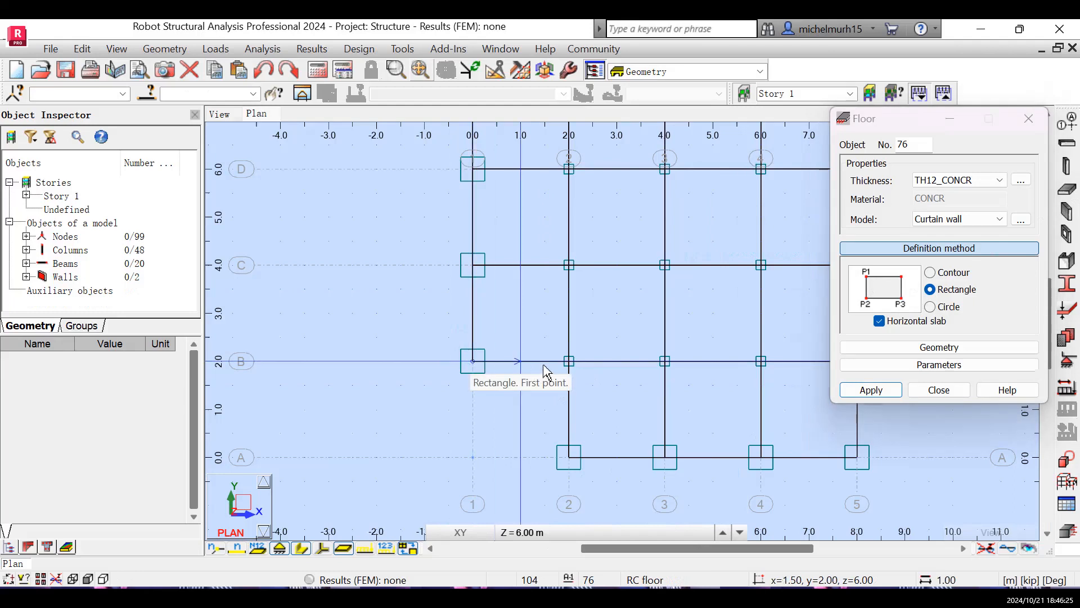
left_click(569, 361)
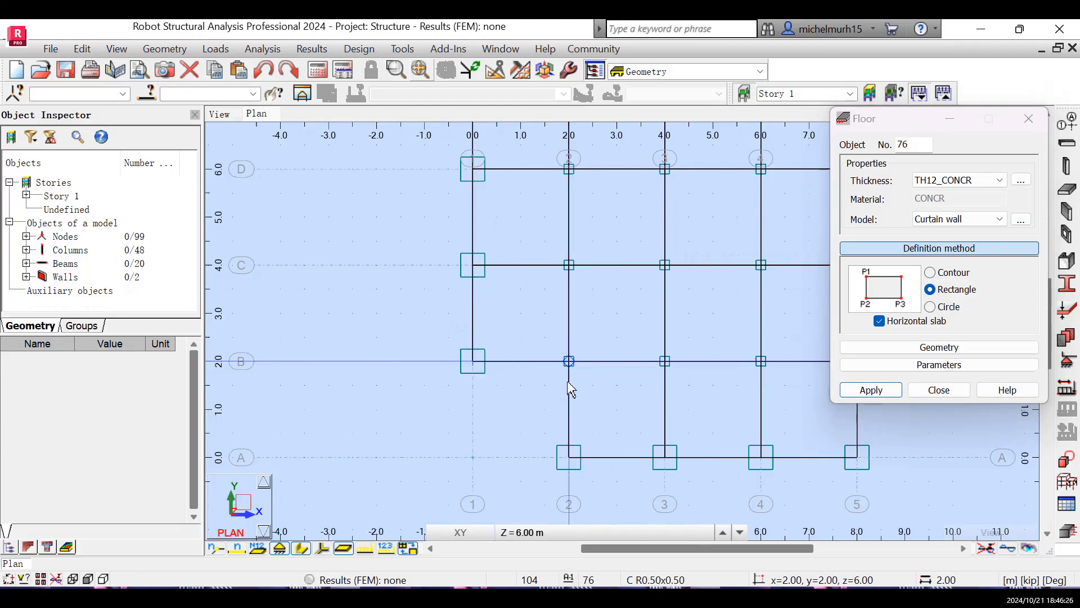
left_click(569, 458)
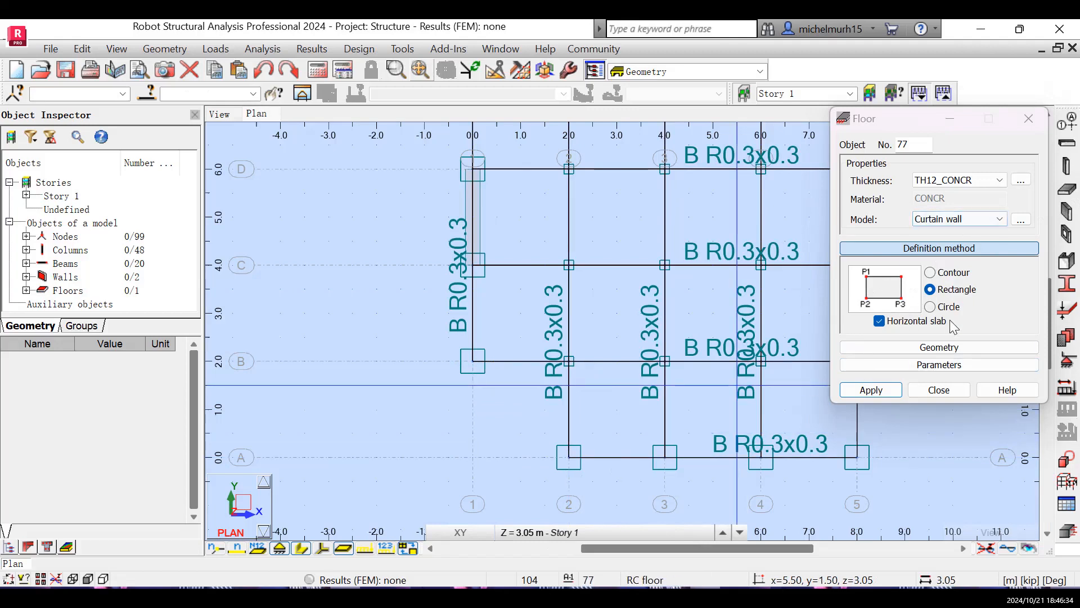
left_click(1033, 122)
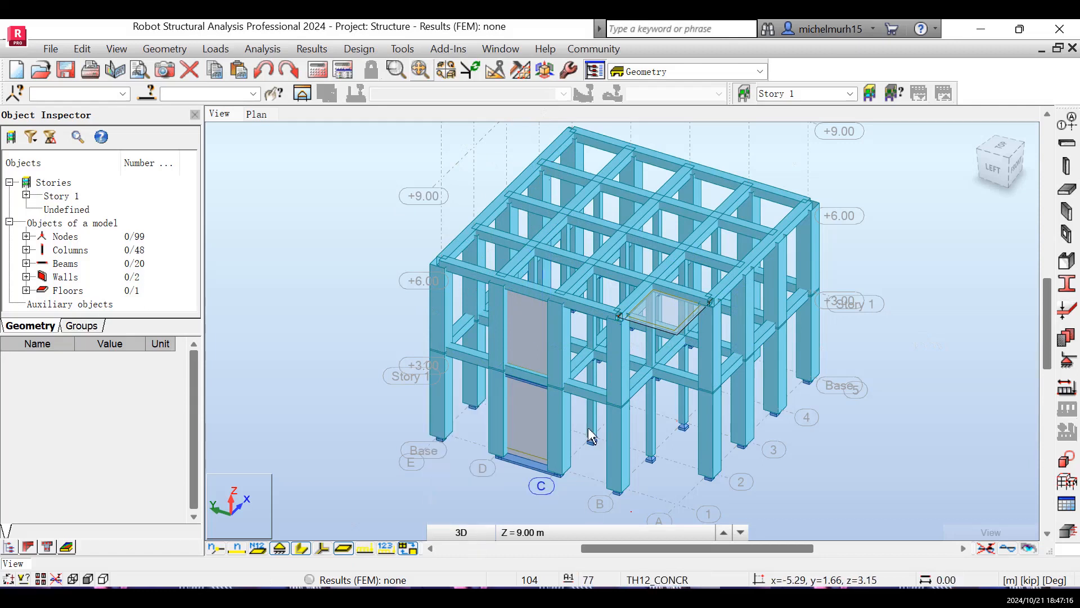
- Set the plan view to the Structure axis +9.00 level at 9.00 m and show the whole grid
left_click(256, 114)
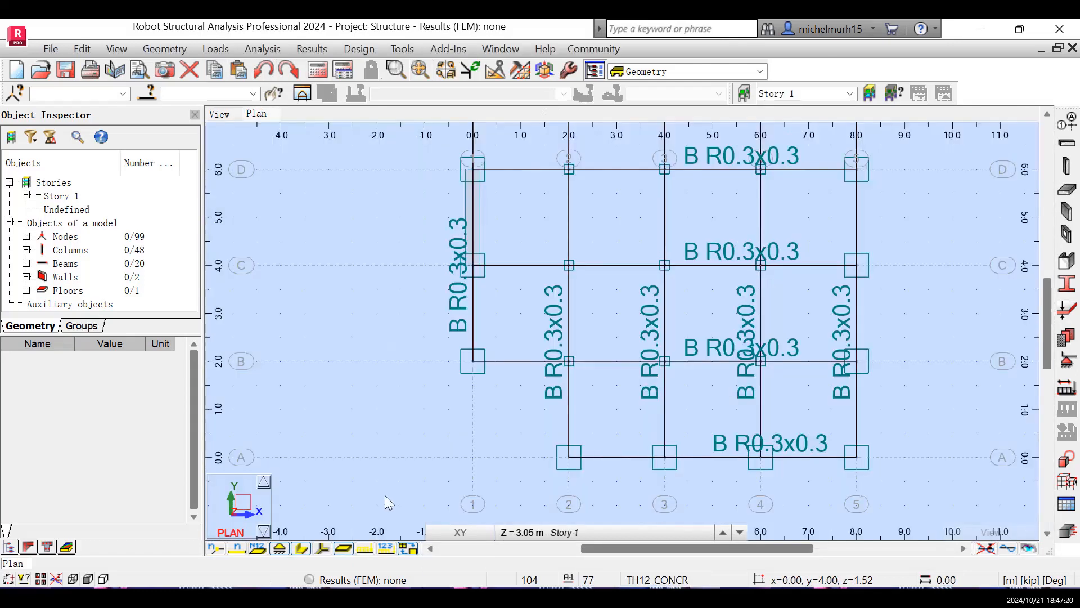
left_click(513, 535)
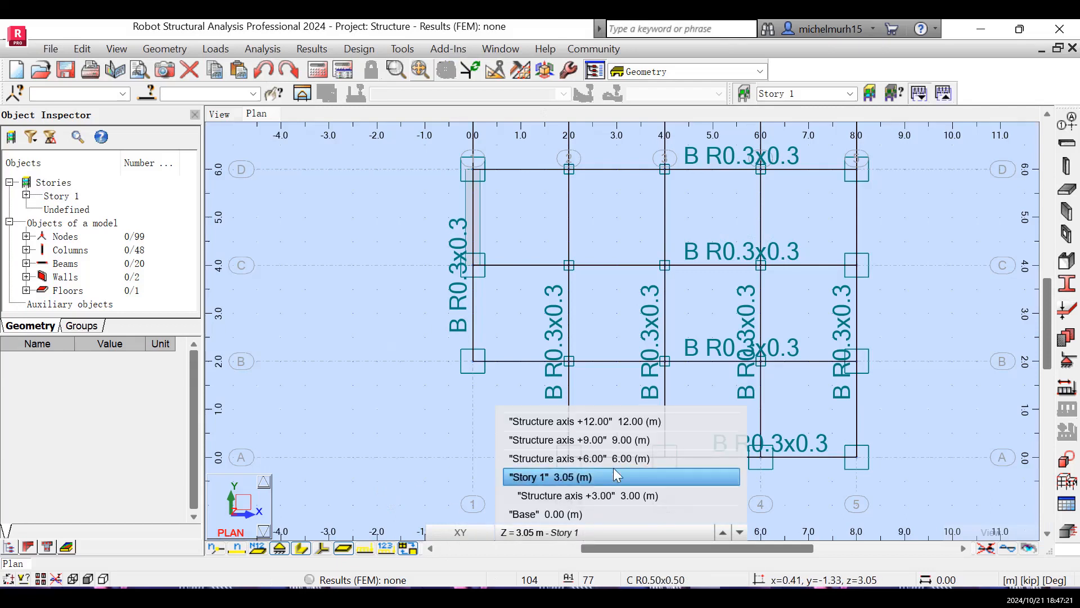
left_click(610, 460)
left_click(601, 536)
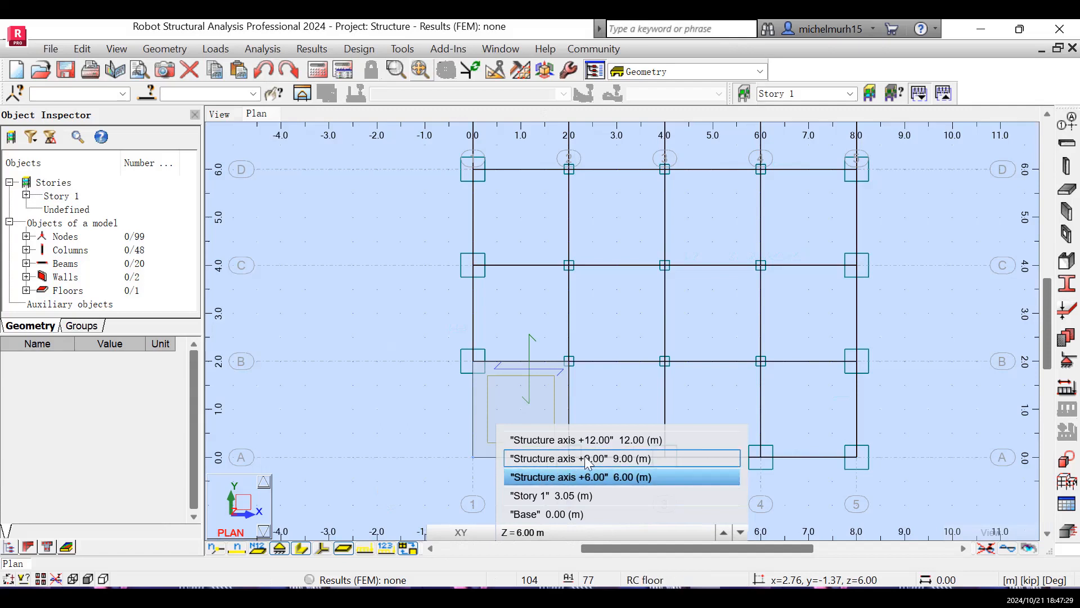
left_click(626, 458)
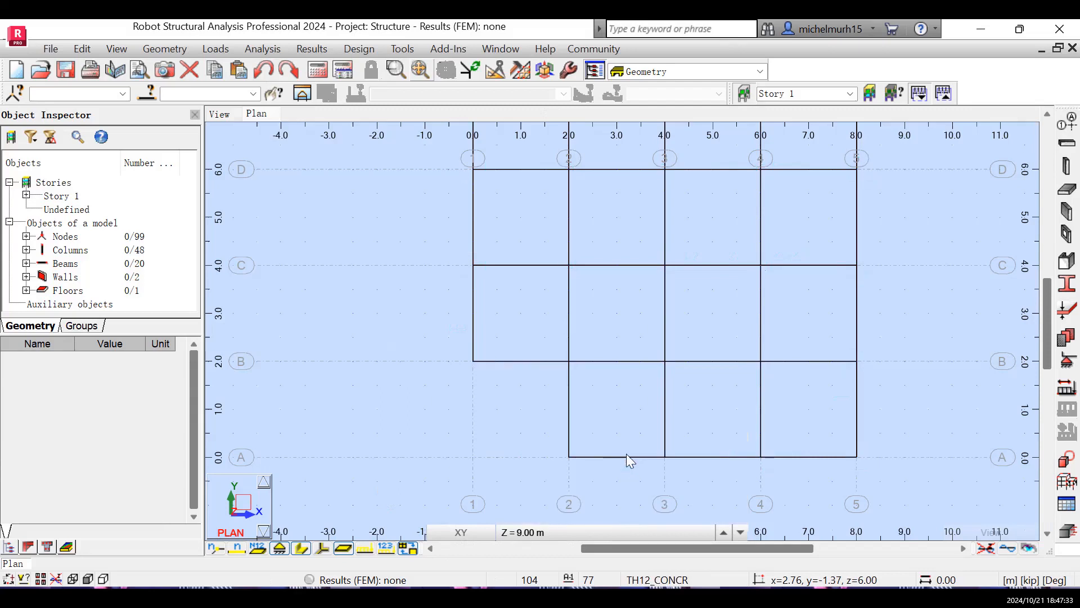
left_click(1048, 113)
left_click(1048, 113)
scroll(831, 229, "down", 1)
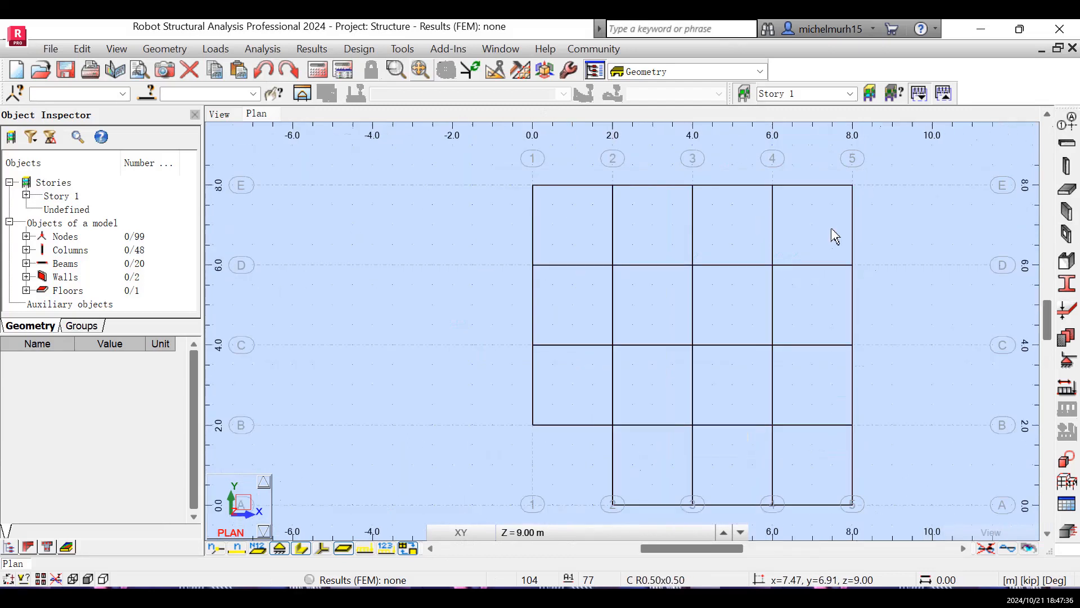
scroll(618, 381, "down", 1)
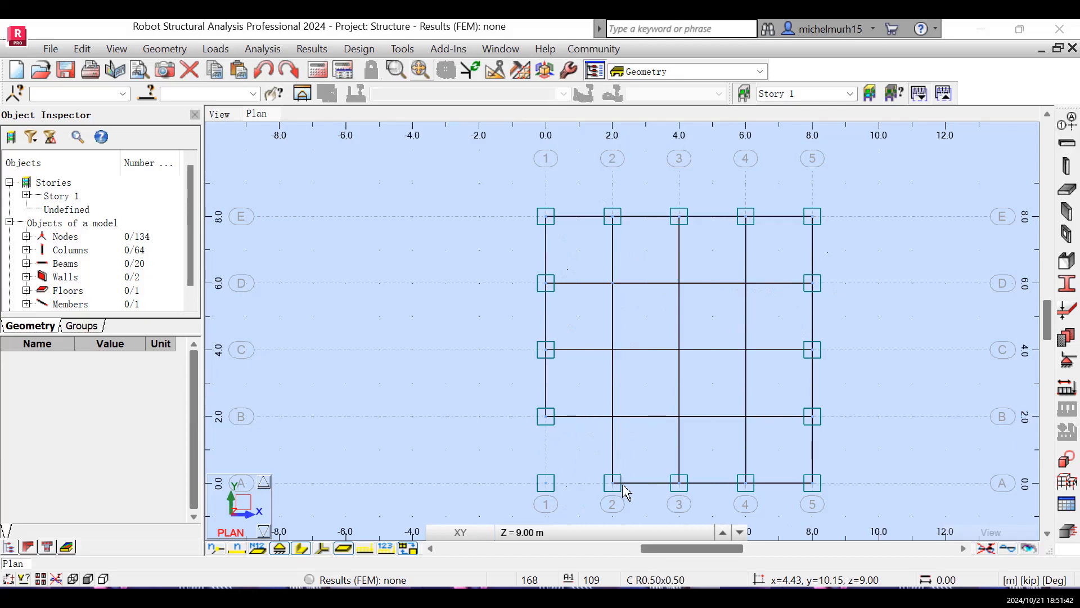
- Add a 3.05 m high, downward C R0.50x0.50 RC column at 2.00, 2.00, 9.00
left_click(1067, 167)
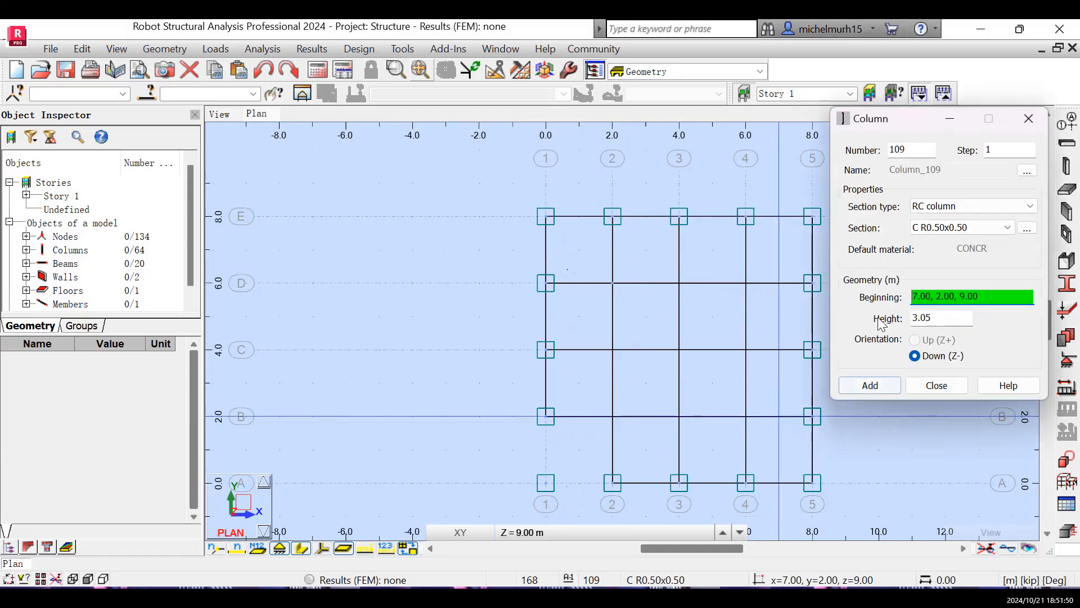
left_click(613, 416)
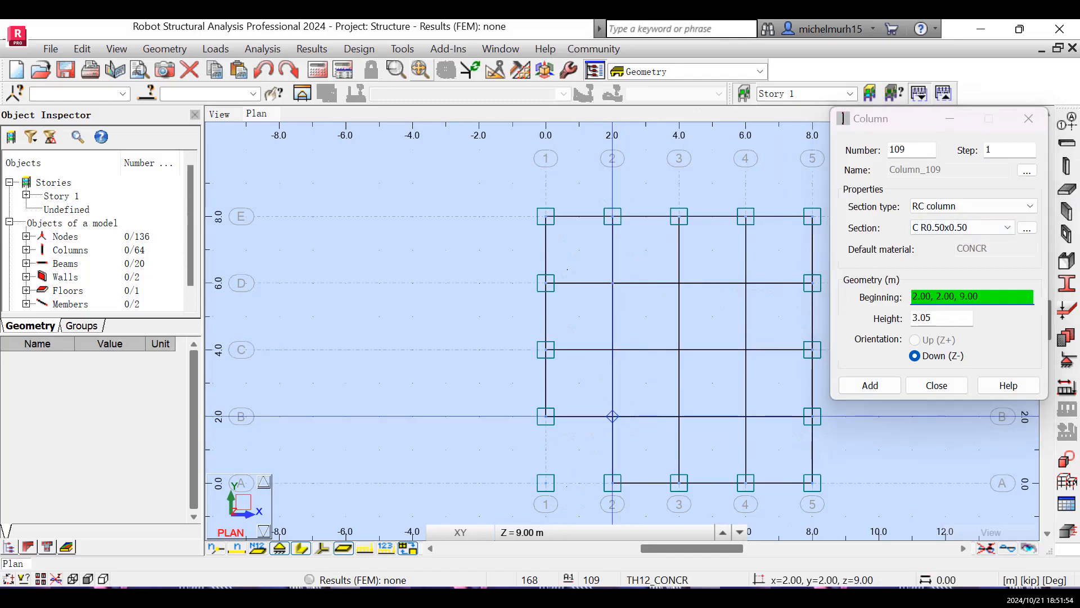
left_click(613, 416)
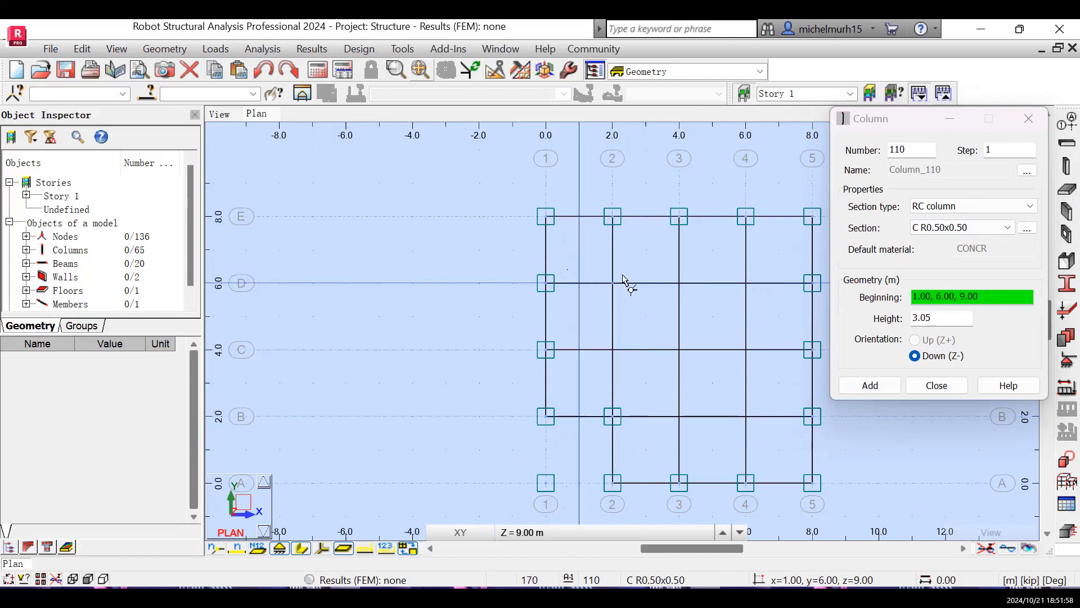
- Add 3.05 m high, downward C R0.2x0.2 columns at C-2, D-3, D-4, C-4, B-4, B-3 and C-3 on the 9.00 m plan
left_click(1008, 233)
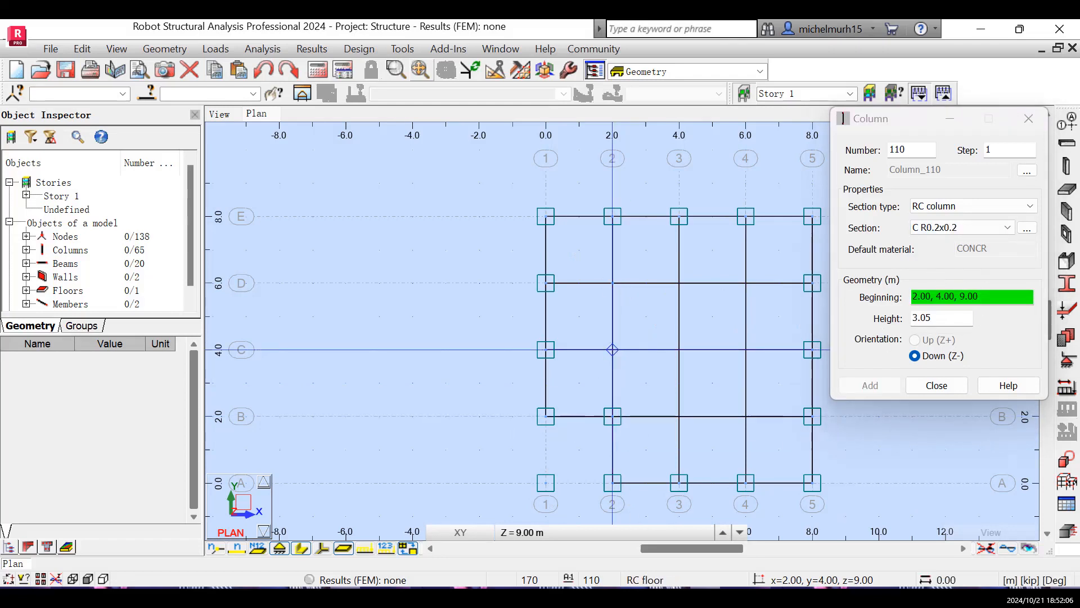
left_click(612, 349)
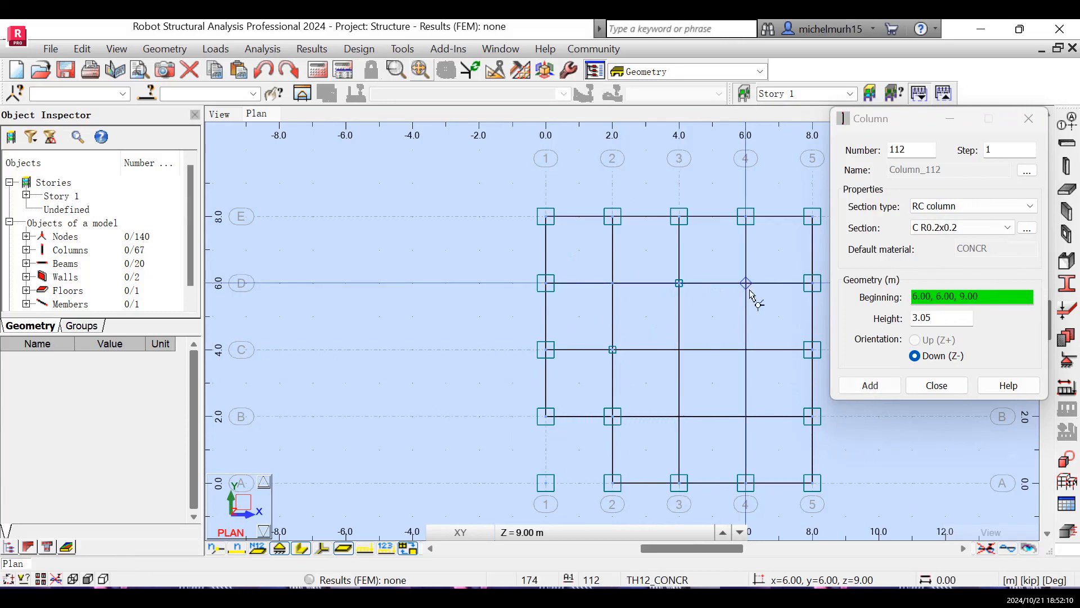
left_click(749, 355)
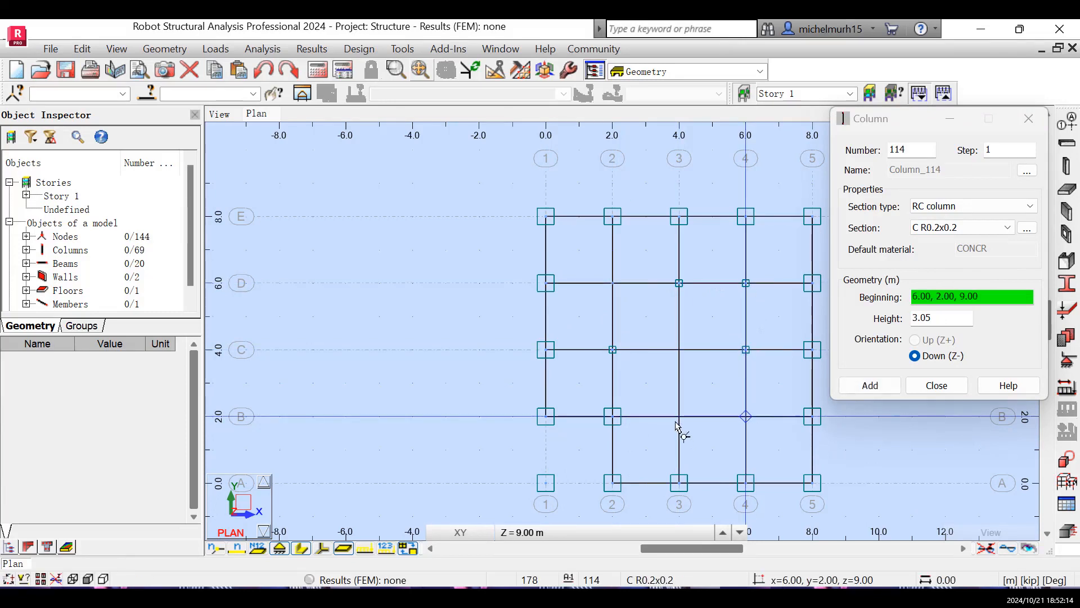
left_click(746, 416)
left_click(678, 371)
left_click(675, 345)
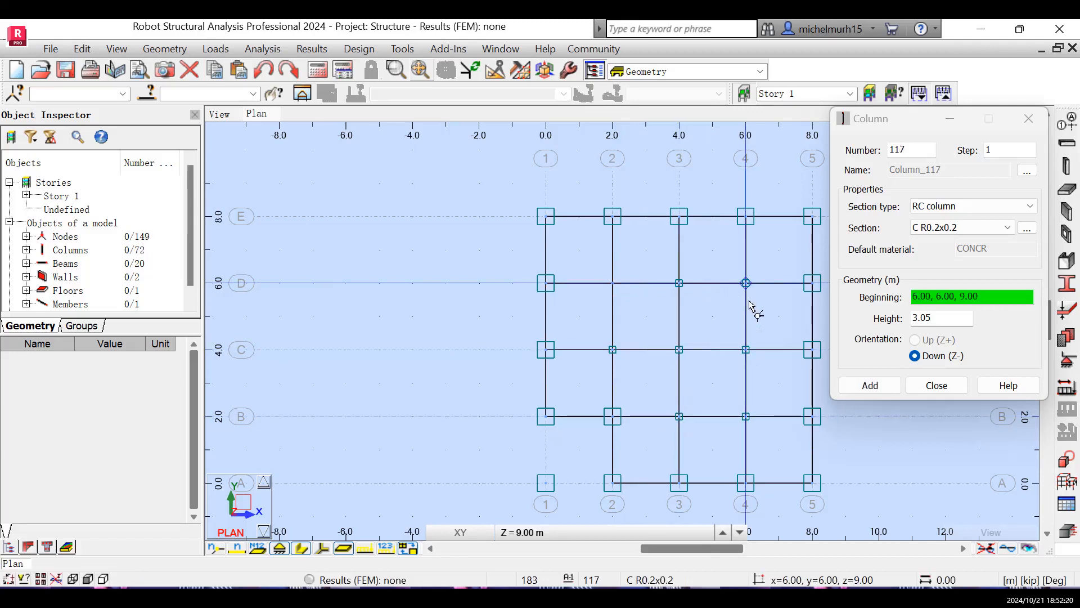
left_click(937, 385)
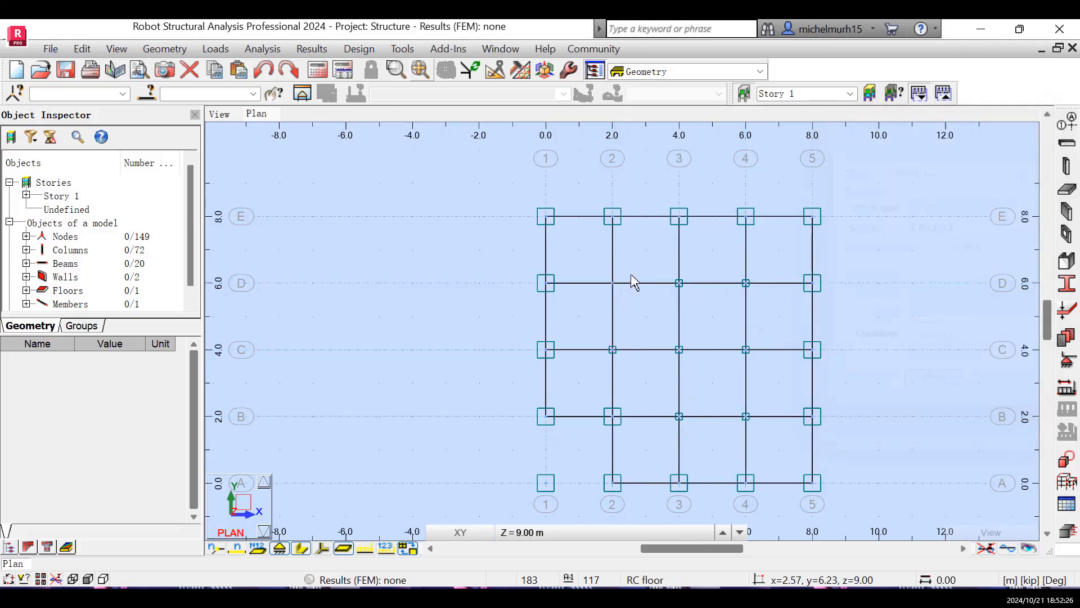
- Replace the member at D-2 with a 3.05 m high, downward C R0.2x0.2 RC column at 2.00, 6.00, 9.00
left_click(601, 295)
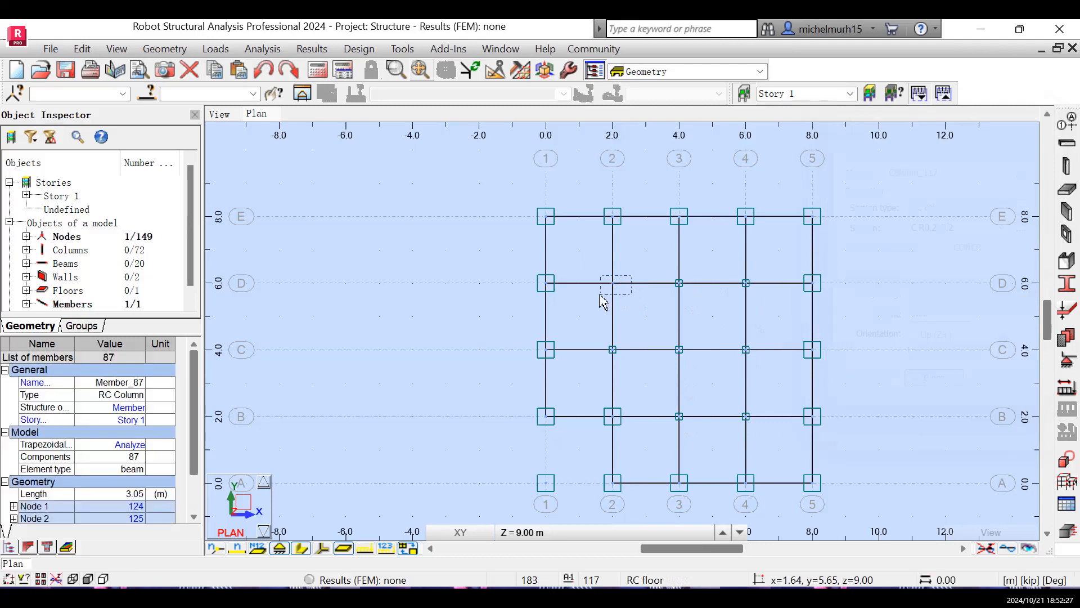
key("Delete")
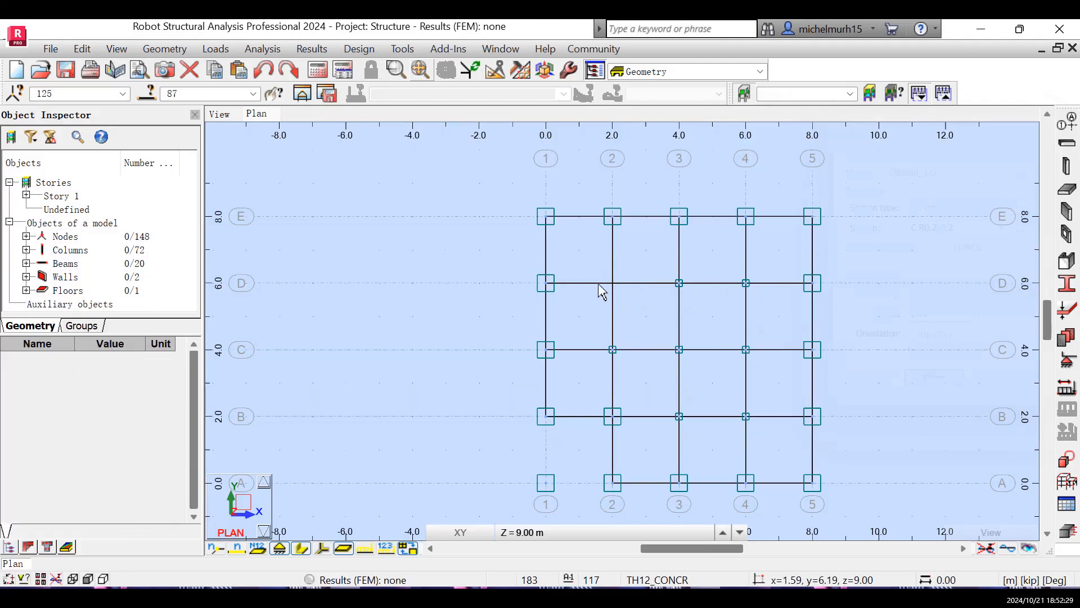
left_click(1066, 167)
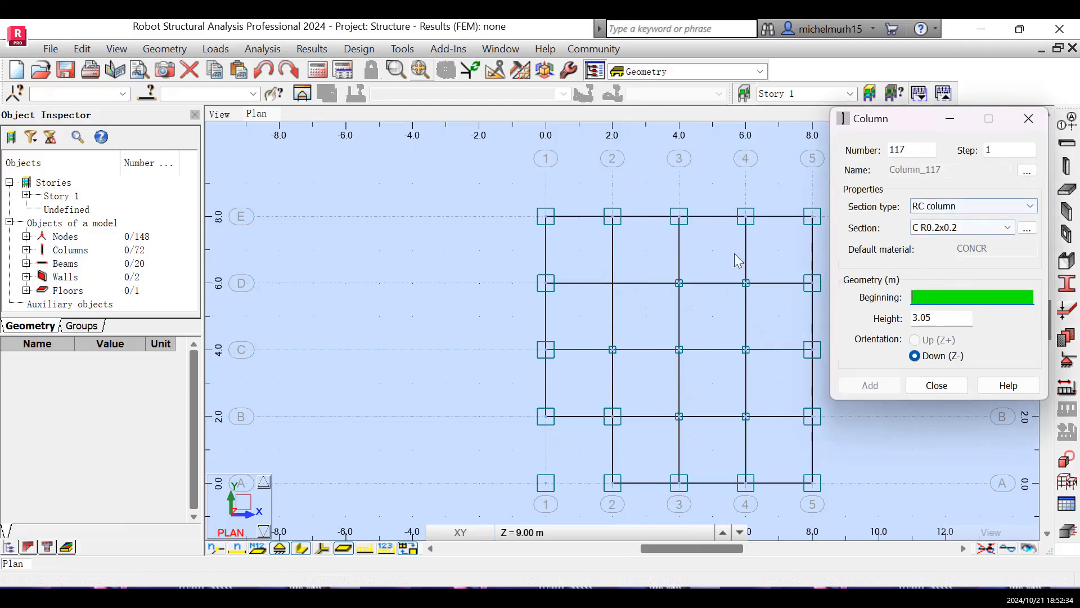
left_click(615, 286)
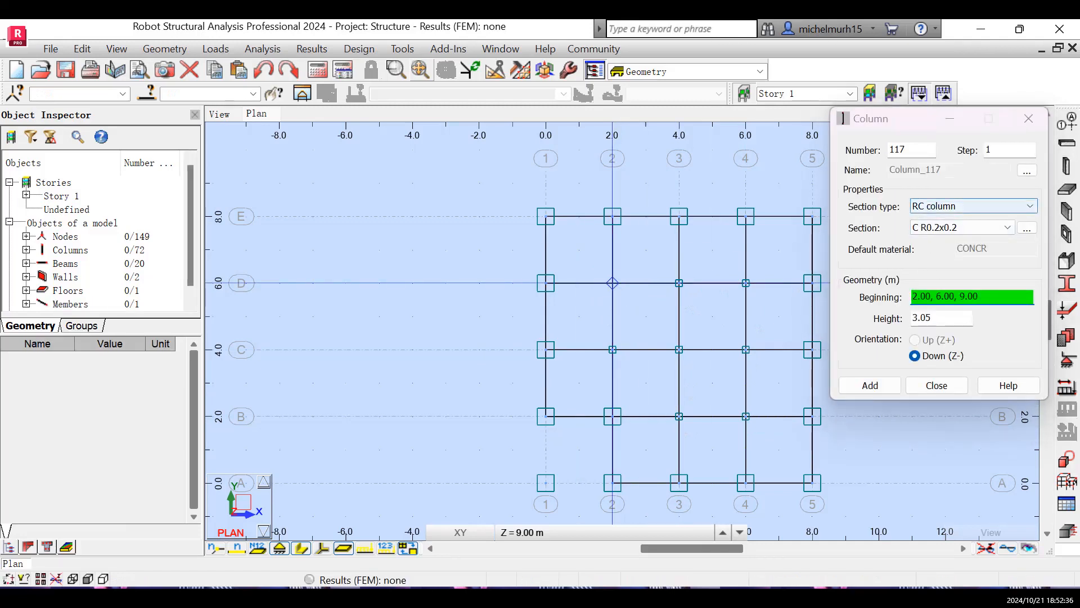
left_click(929, 388)
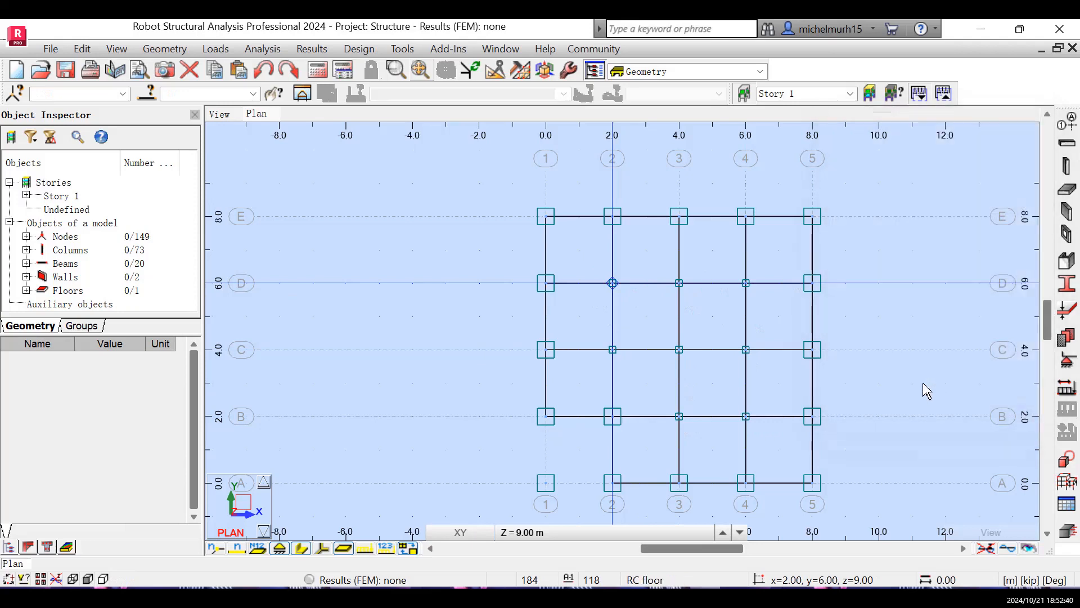
- Examine the third level's columns and beams in the 3D view
left_click(220, 118)
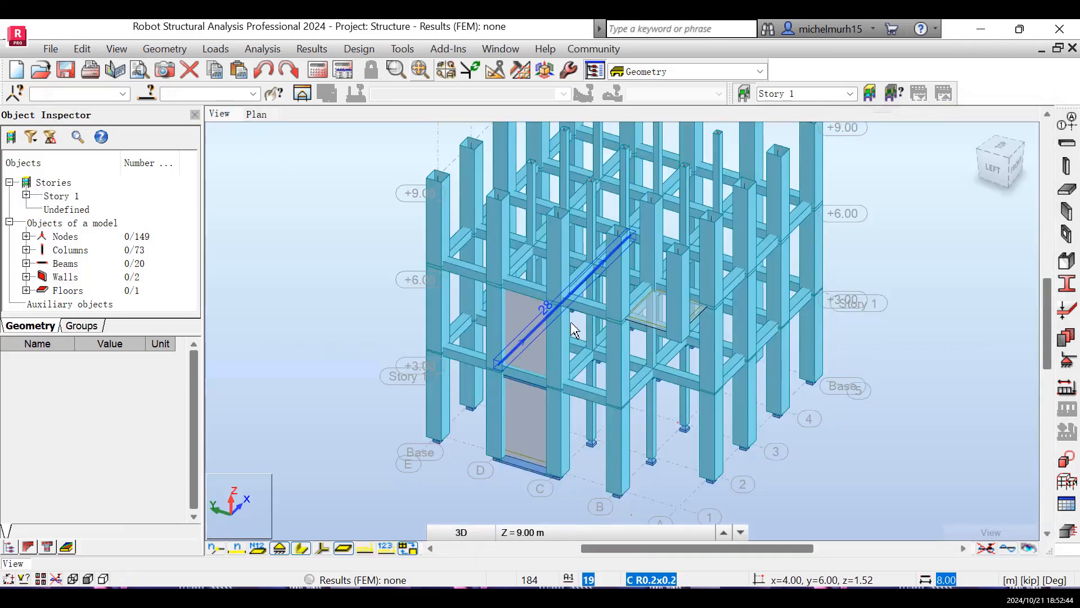
scroll(603, 260, "down", 2)
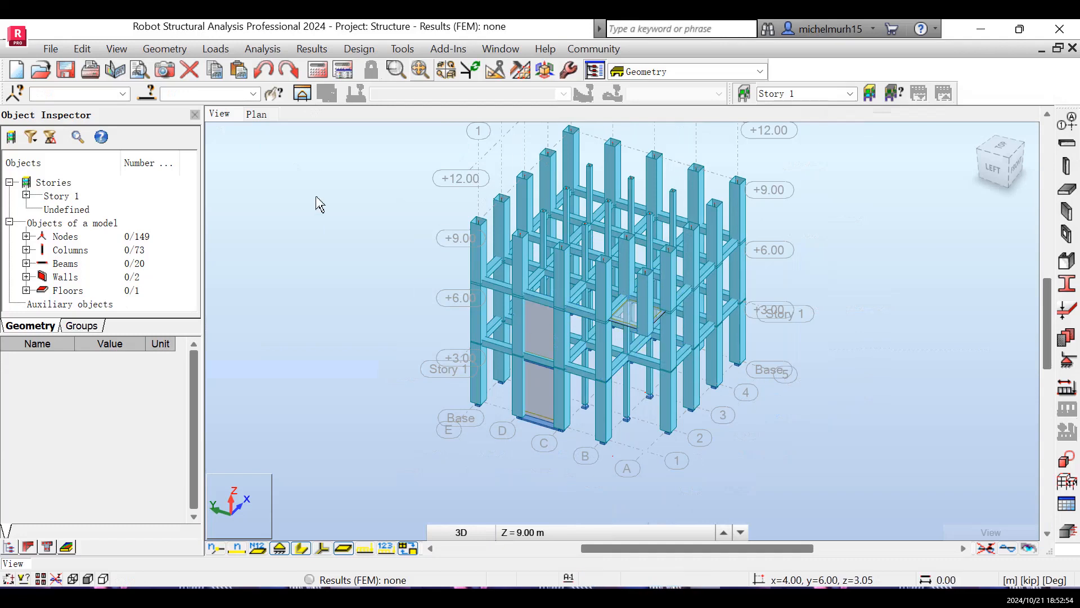
left_click(257, 114)
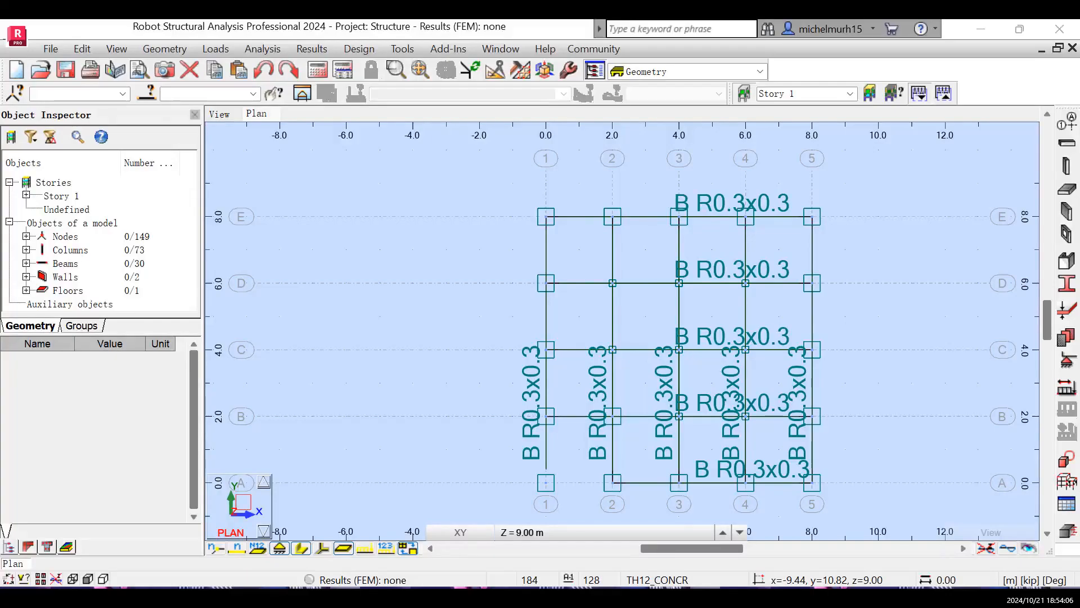
left_click(220, 114)
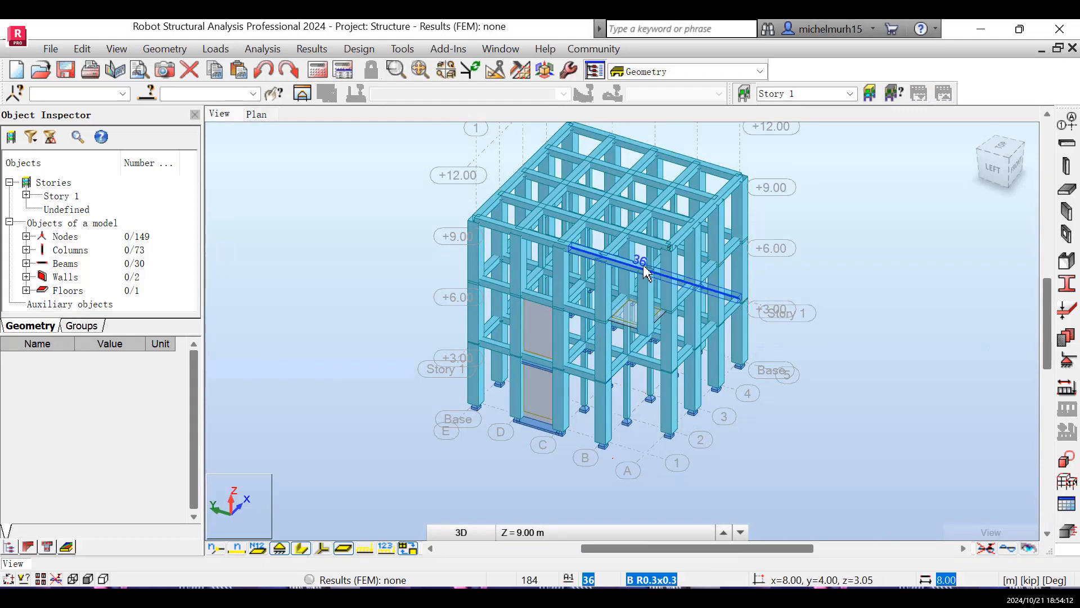
- Add a horizontal B R0.3x0.3 RC beam from 4.00, 0.00, 9.00 to 2.00, 0.00, 9.00 on the plan
left_click(257, 113)
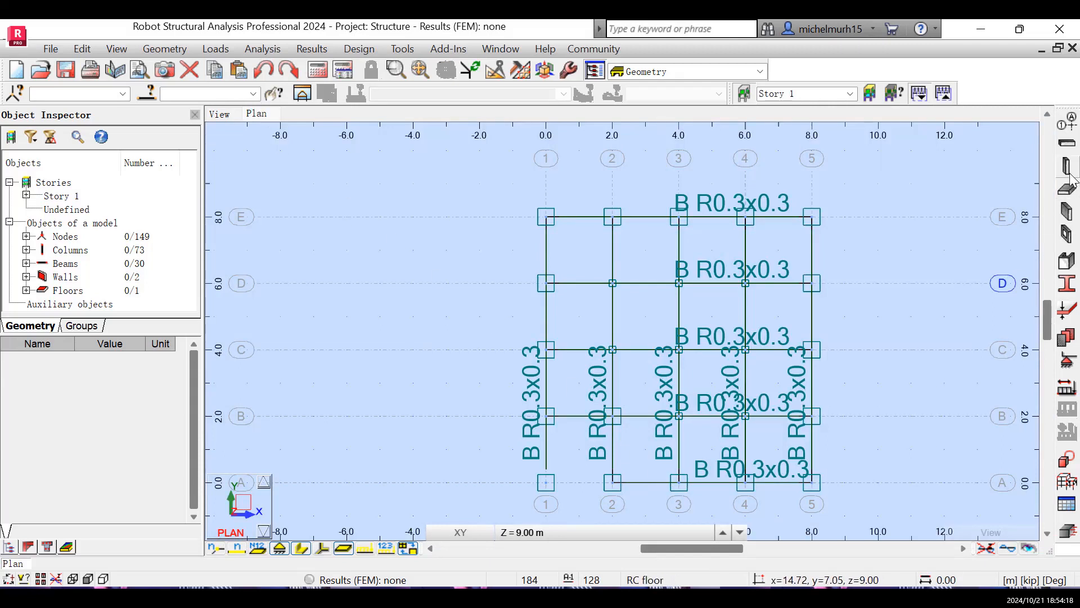
left_click(1067, 143)
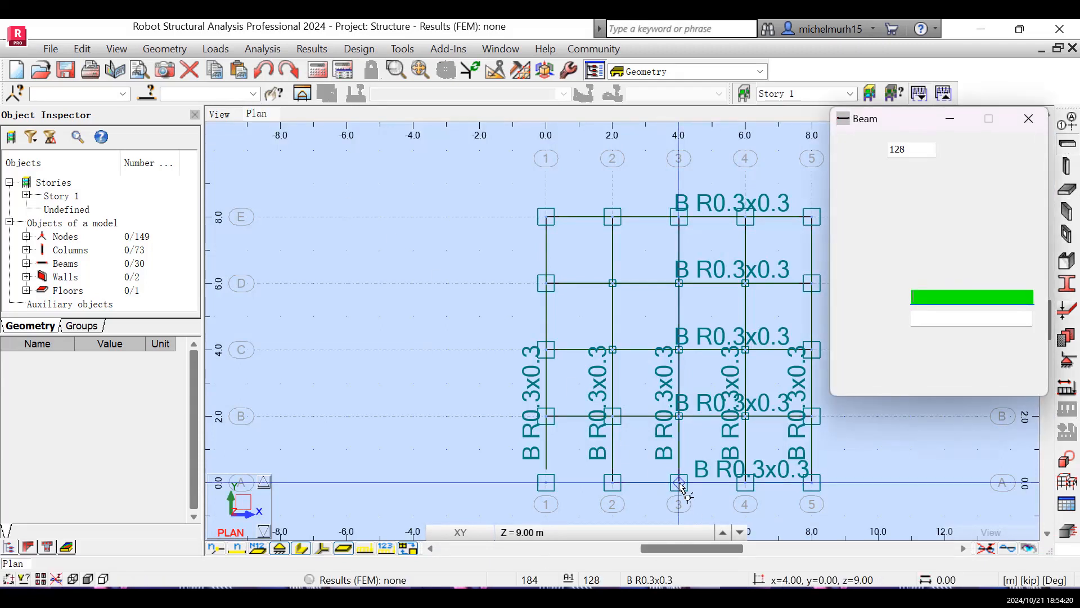
left_click(679, 482)
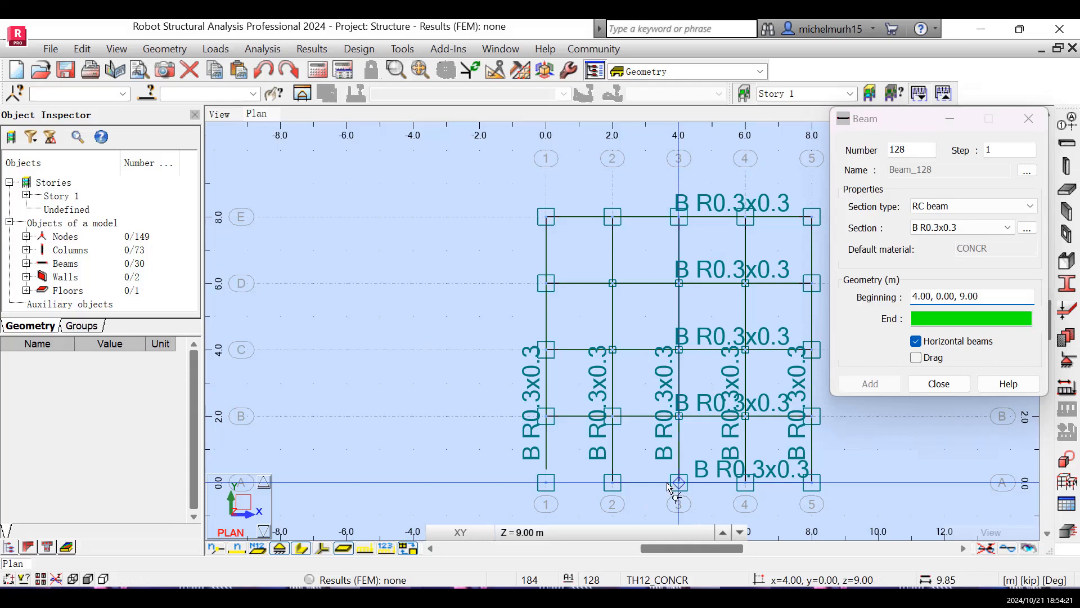
left_click(612, 483)
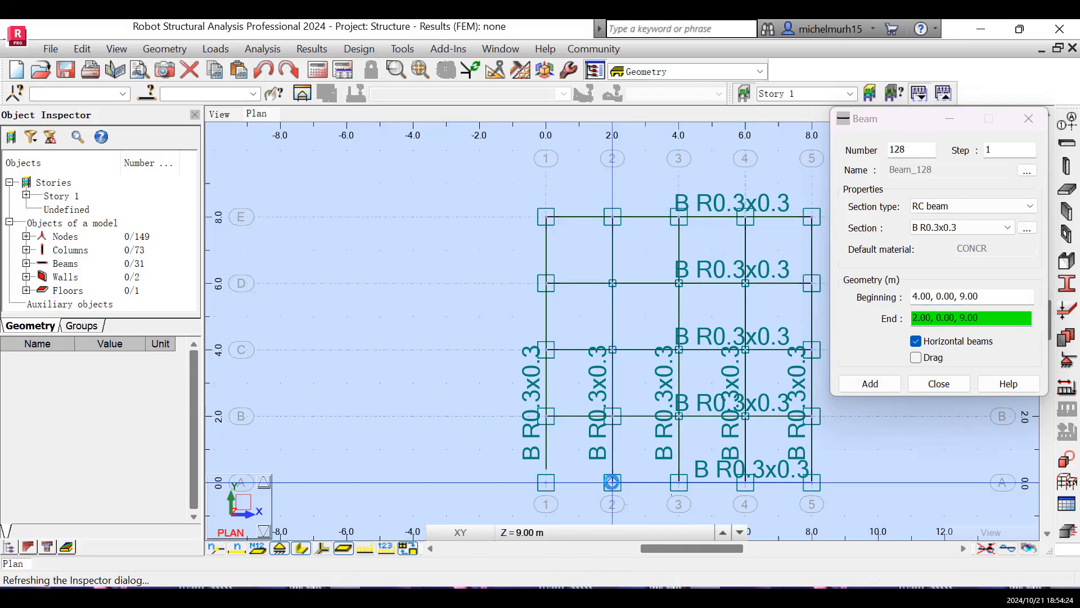
left_click(939, 382)
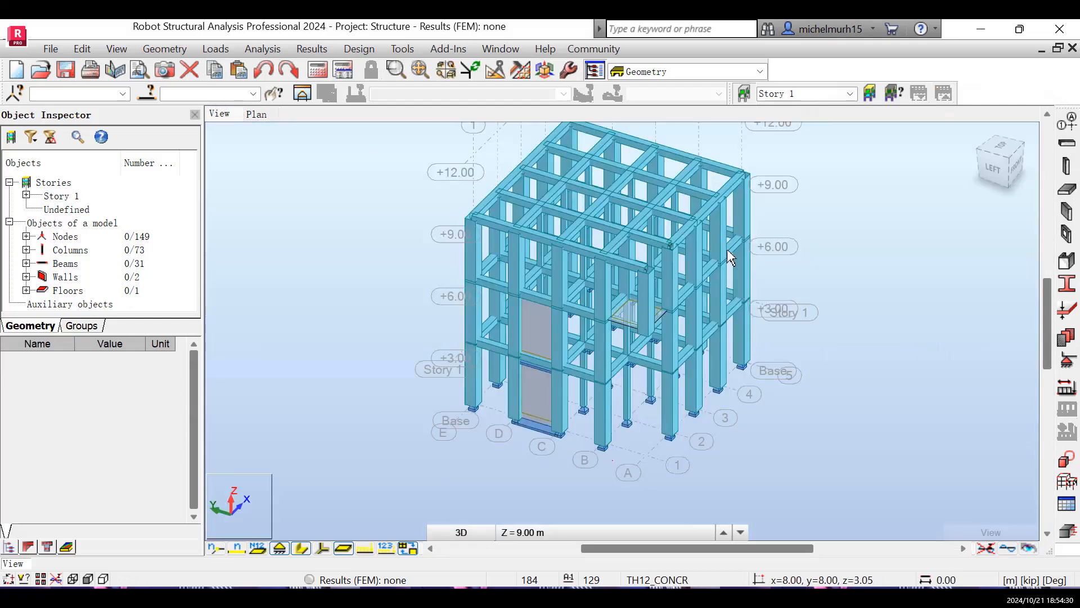
left_click(1068, 147)
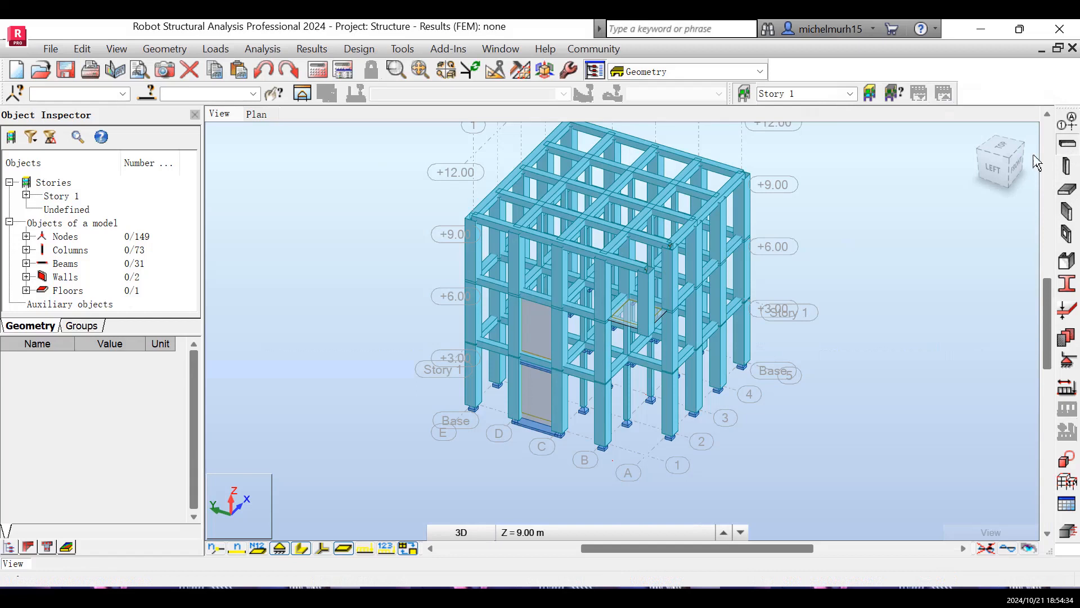
left_click(1030, 118)
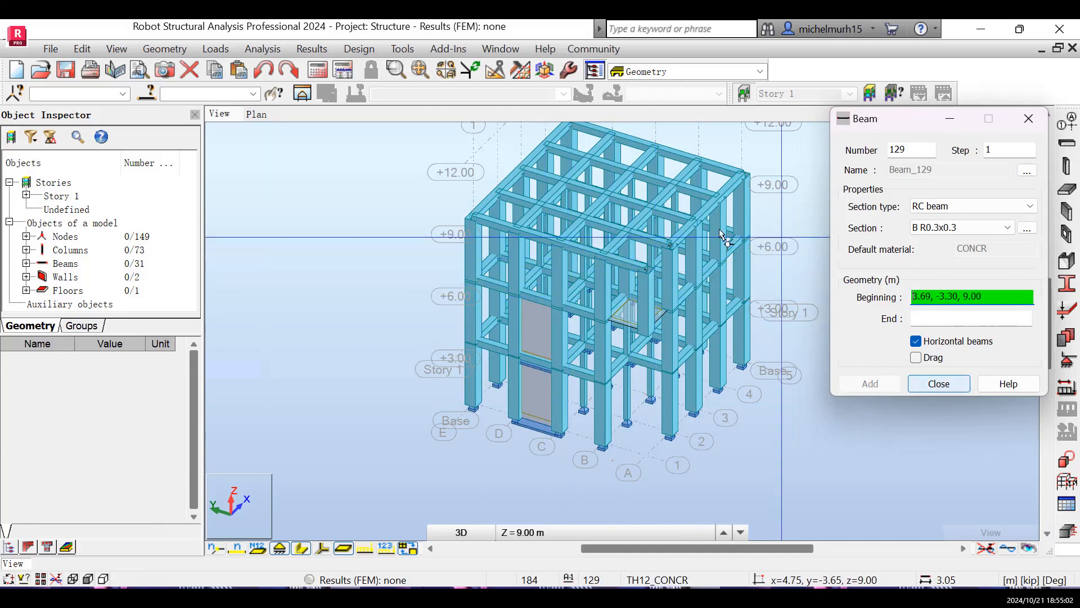
left_click(938, 388)
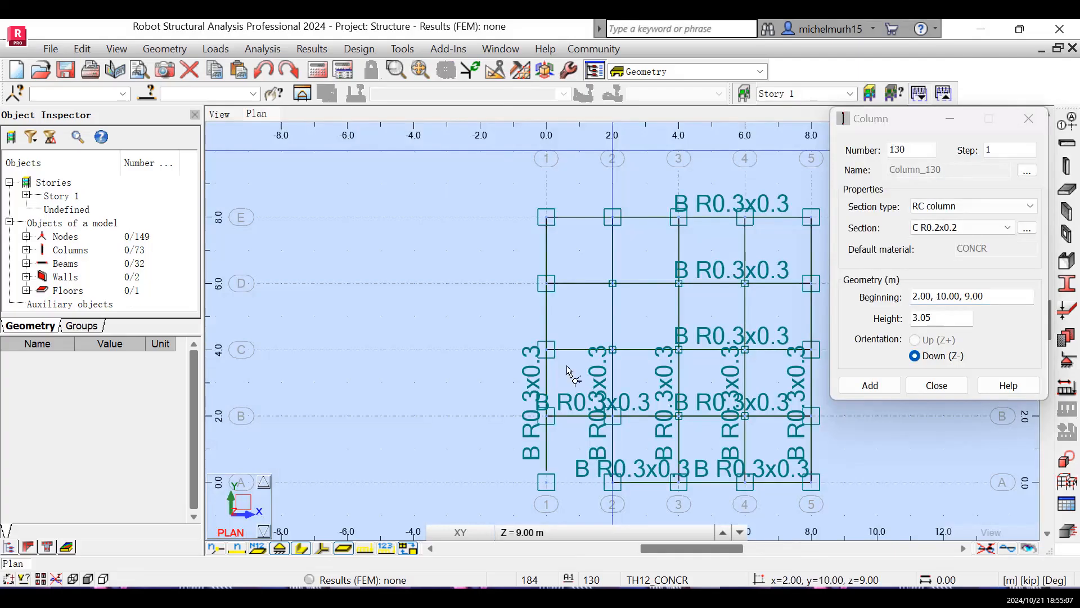
- Replace the column at A-1 with a 3.05 m high, downward C R0.2x0.2 RC column at 0.00, 0.00, 9.00
left_click(549, 485)
key("Page_Down")
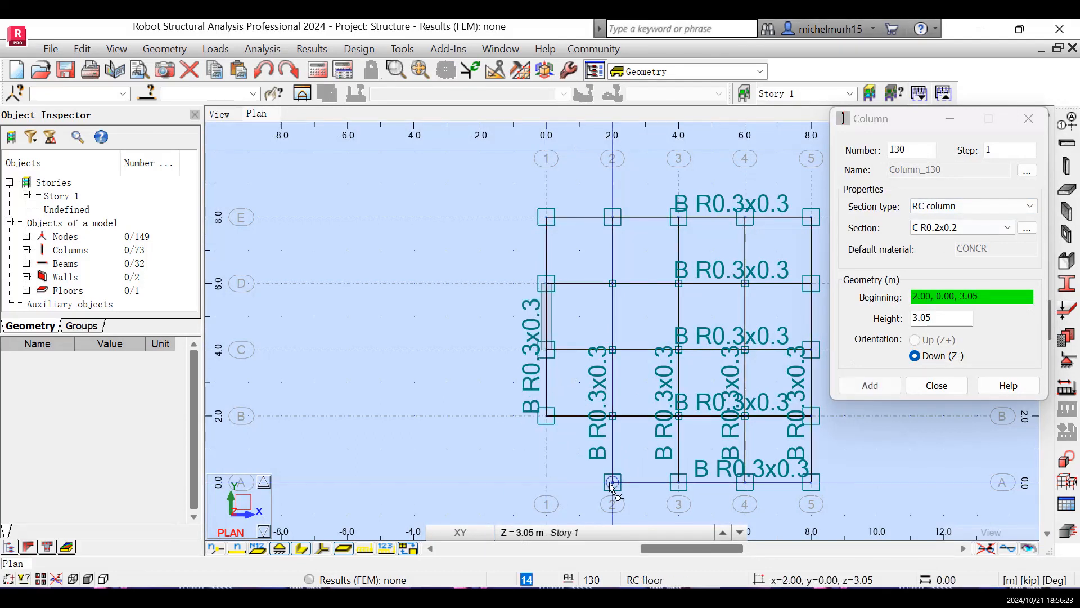
left_click(613, 483)
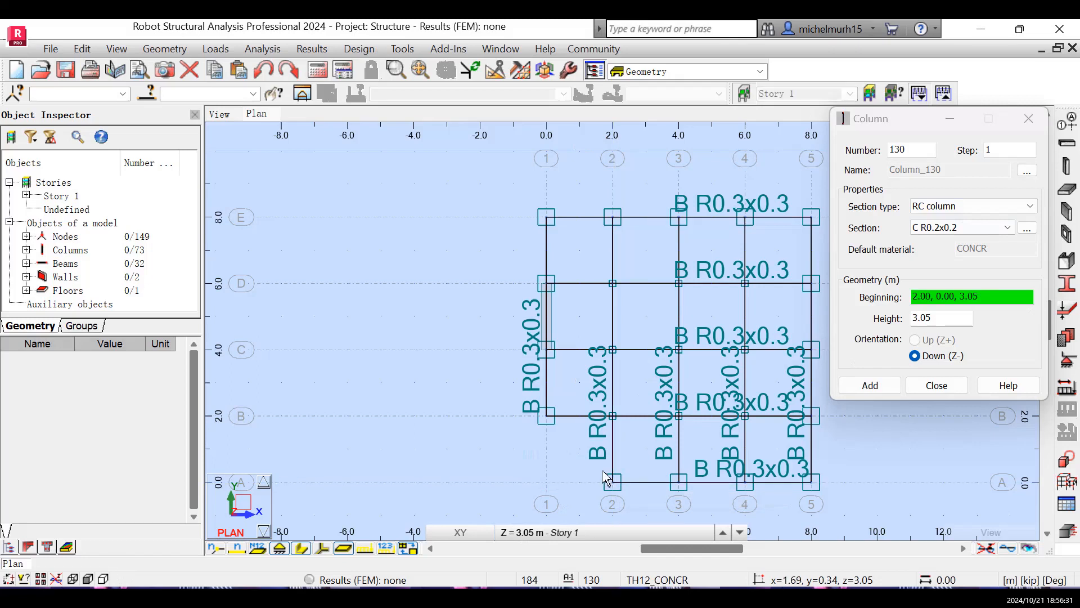
left_click(946, 387)
left_click(945, 387)
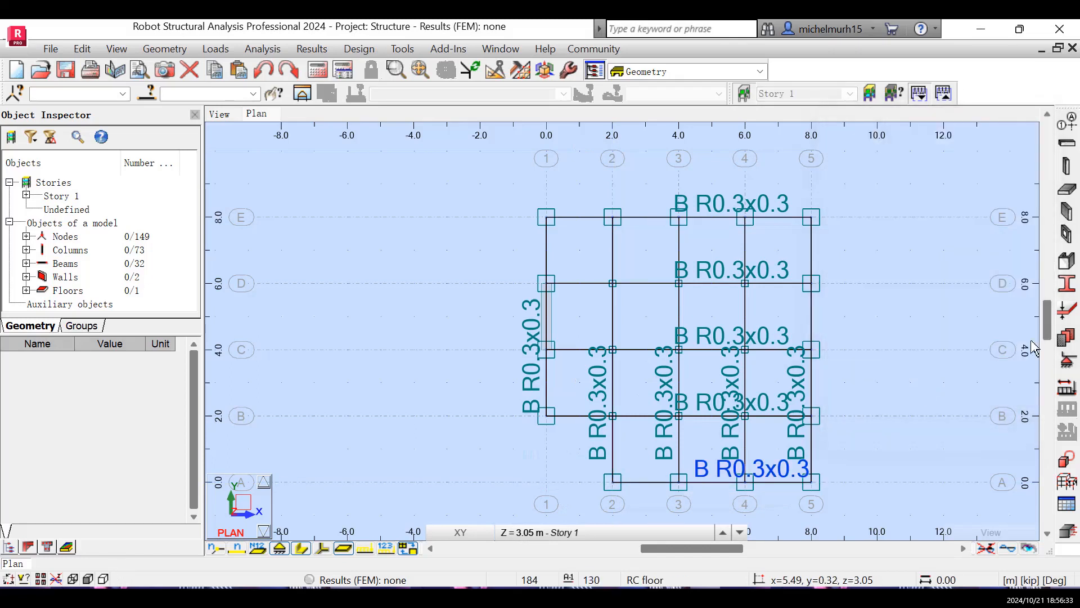
- Add a horizontal B R0.3x0.3 RC beam from 0.00, 0.00, 9.00 to 2.00, 0.00, 9.00 on the 9.00 m plan
left_click(1057, 147)
left_click(592, 533)
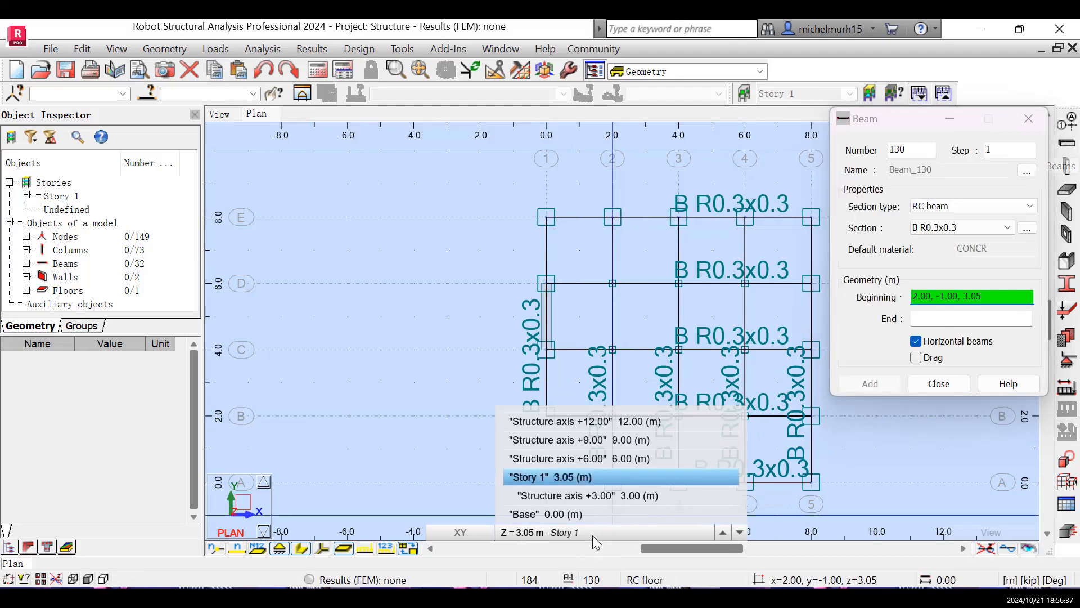
left_click(621, 440)
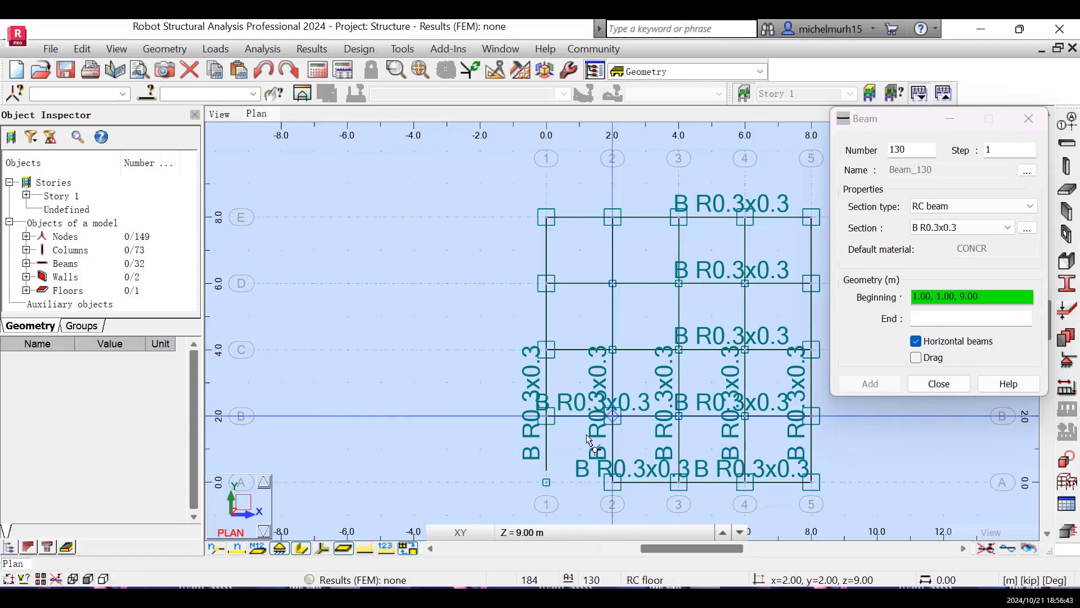
left_click(546, 482)
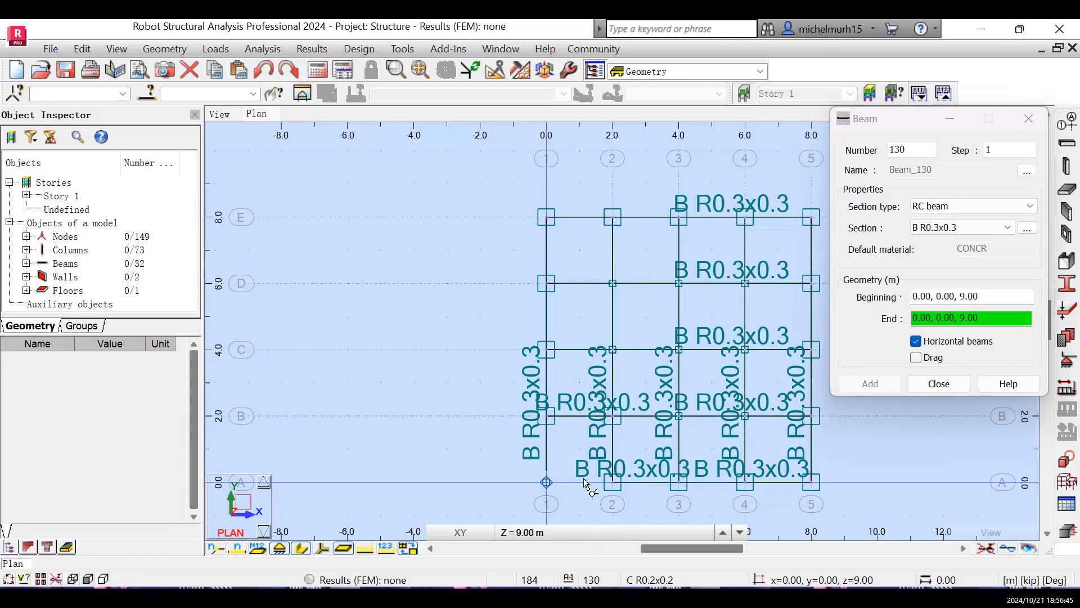
left_click(613, 482)
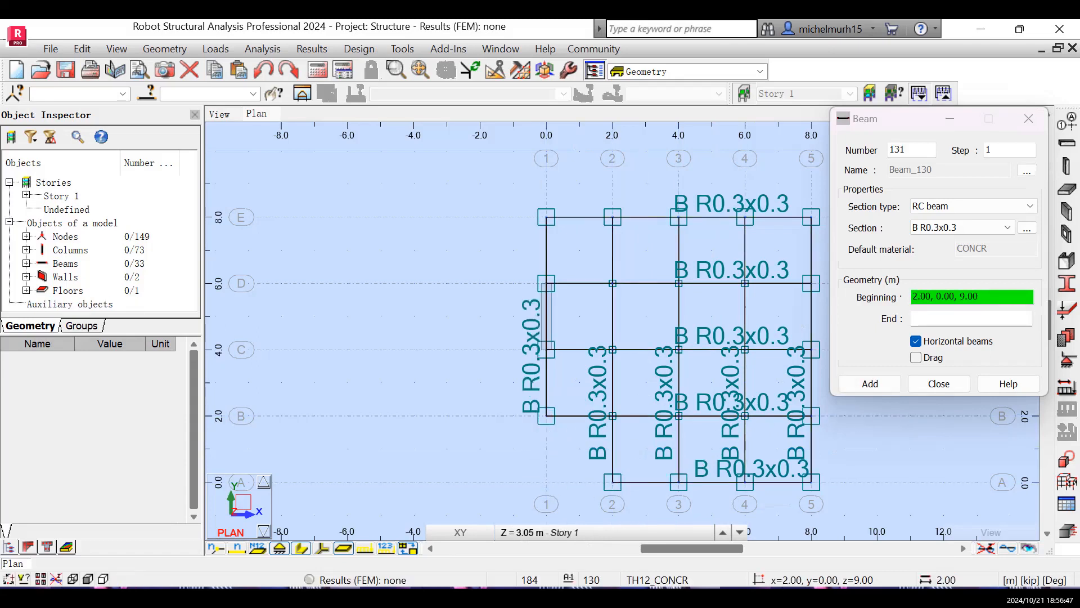
left_click(938, 383)
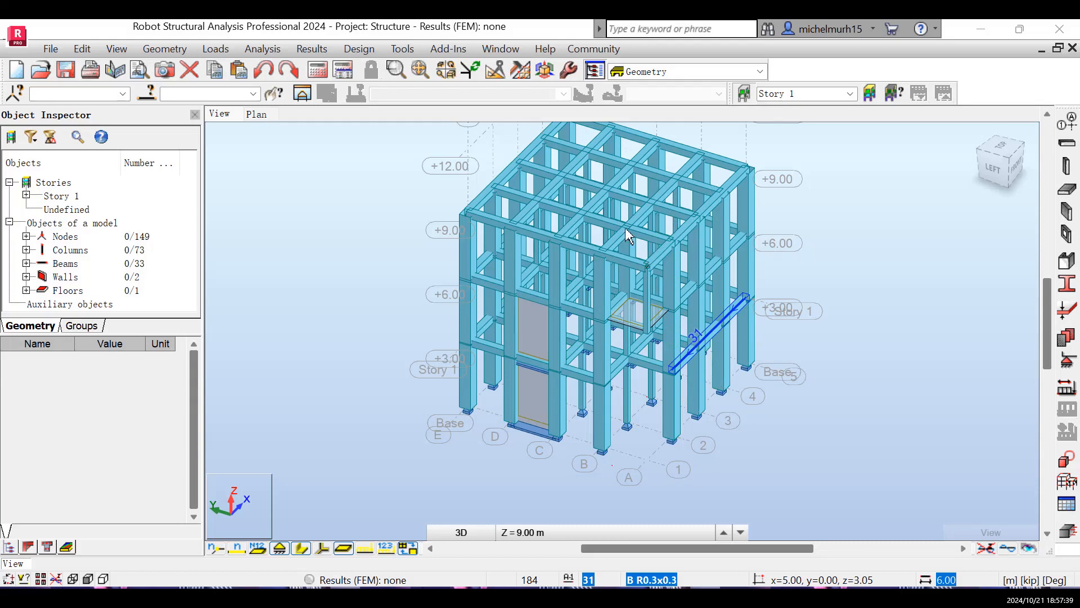
- Examine the third level's framing in the 3D view and on the 9.00 m plan
scroll(660, 268, "down", 2)
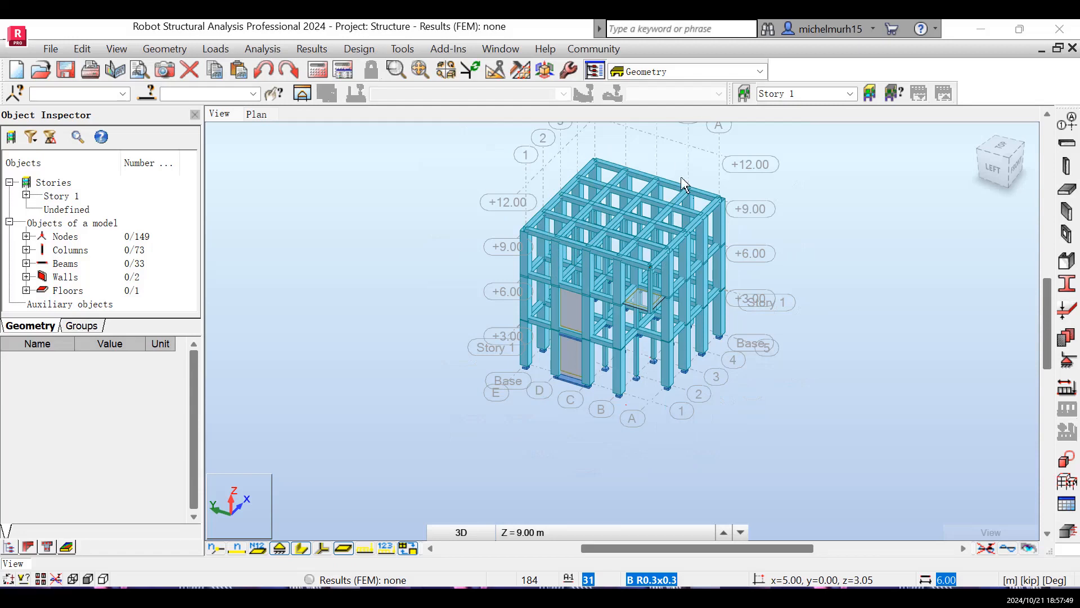
scroll(684, 184, "down", 1)
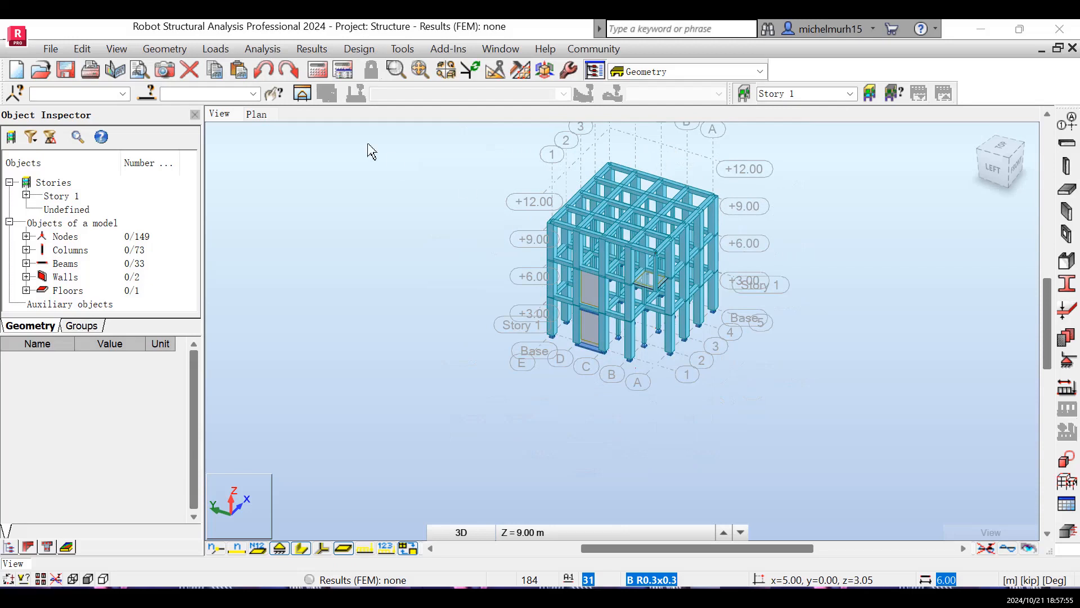
left_click(265, 114)
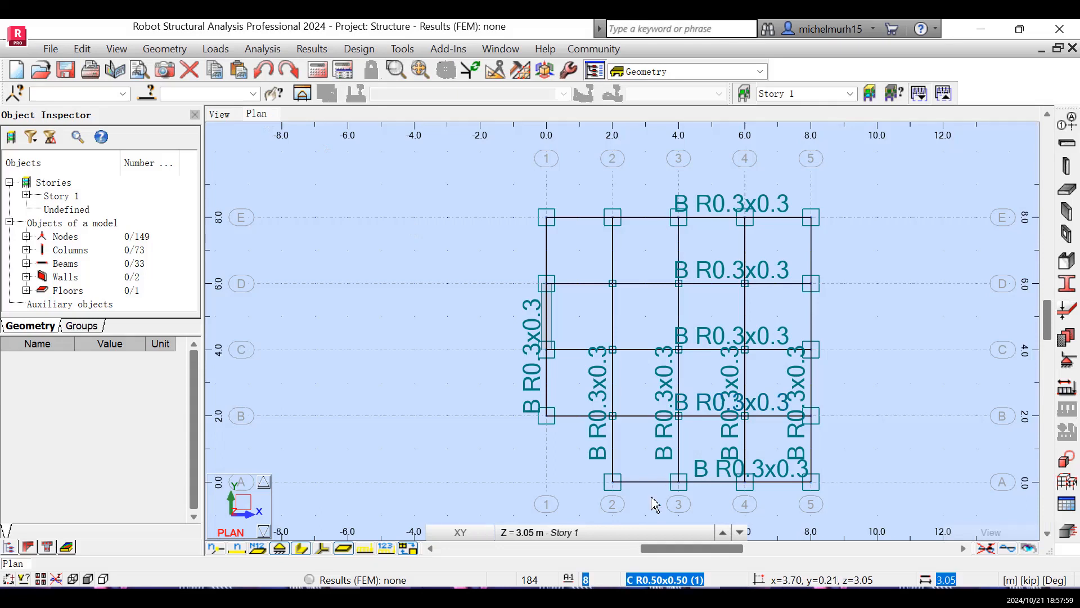
left_click(597, 533)
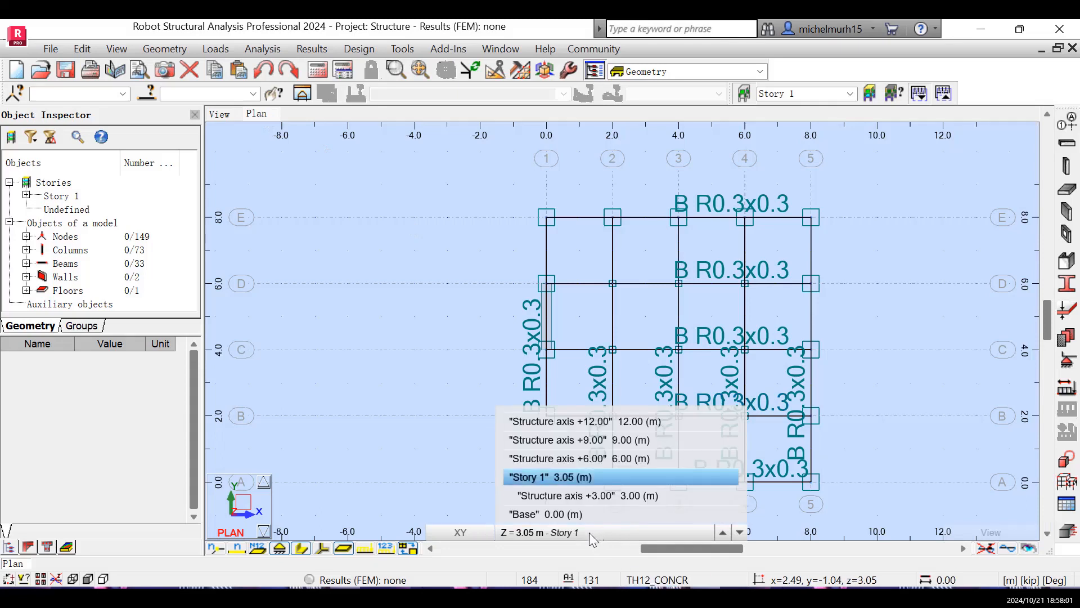
left_click(601, 442)
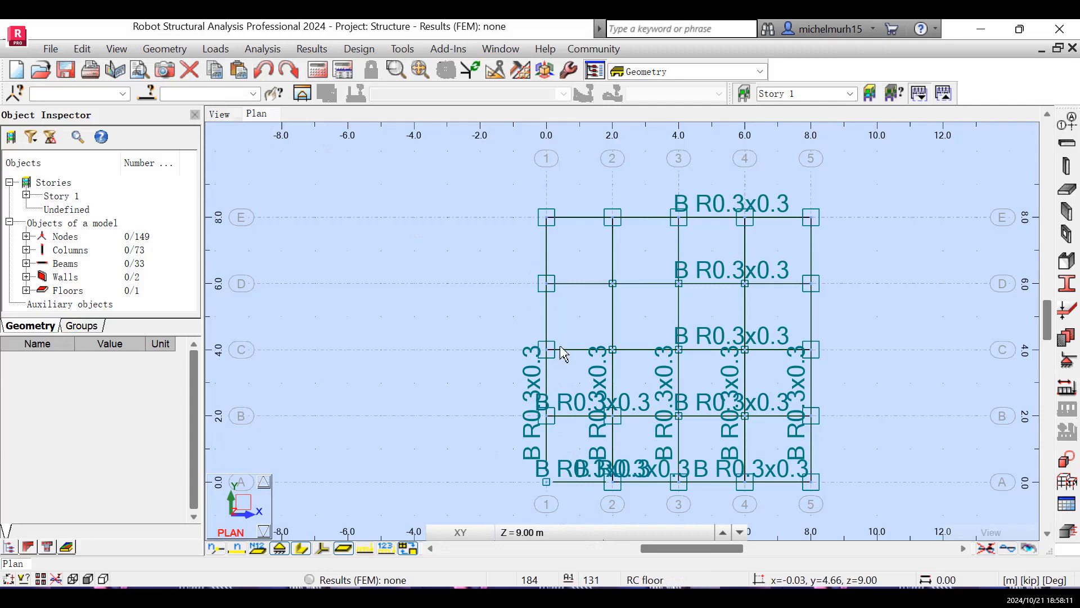
left_click(225, 114)
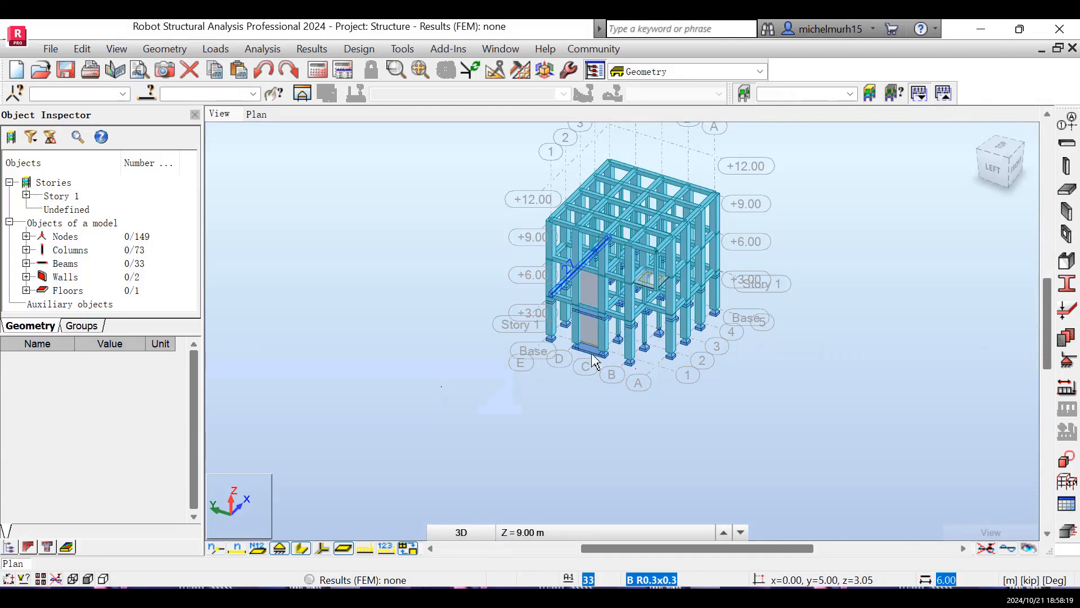
left_click(543, 532)
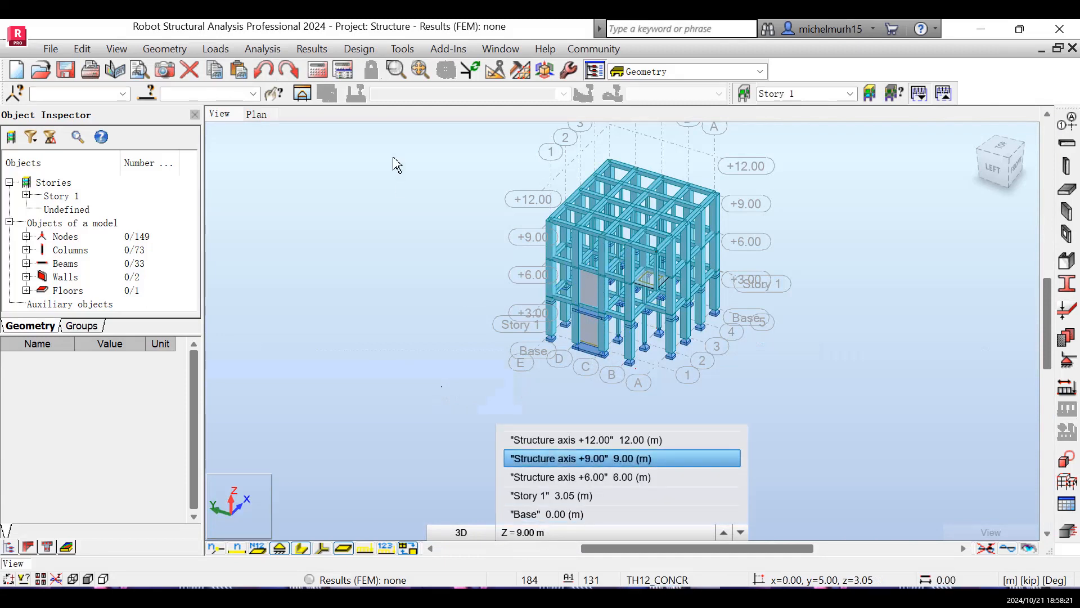
- Add a 3.05 m high, downward TH12_CONCR wall on axis 1 between C and D on the 9.00 m plan
left_click(262, 109)
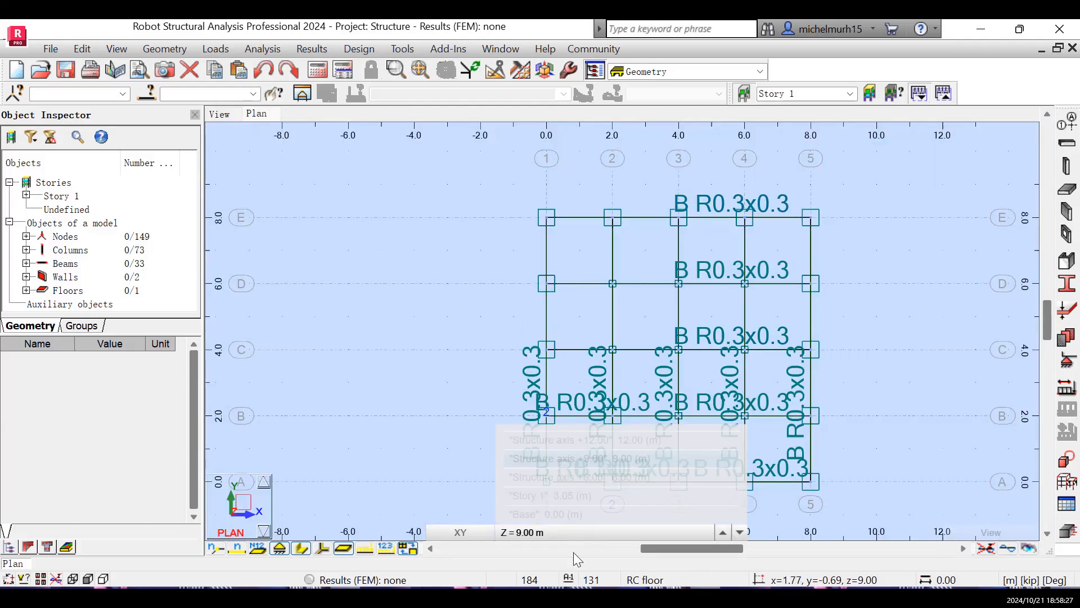
left_click(1070, 218)
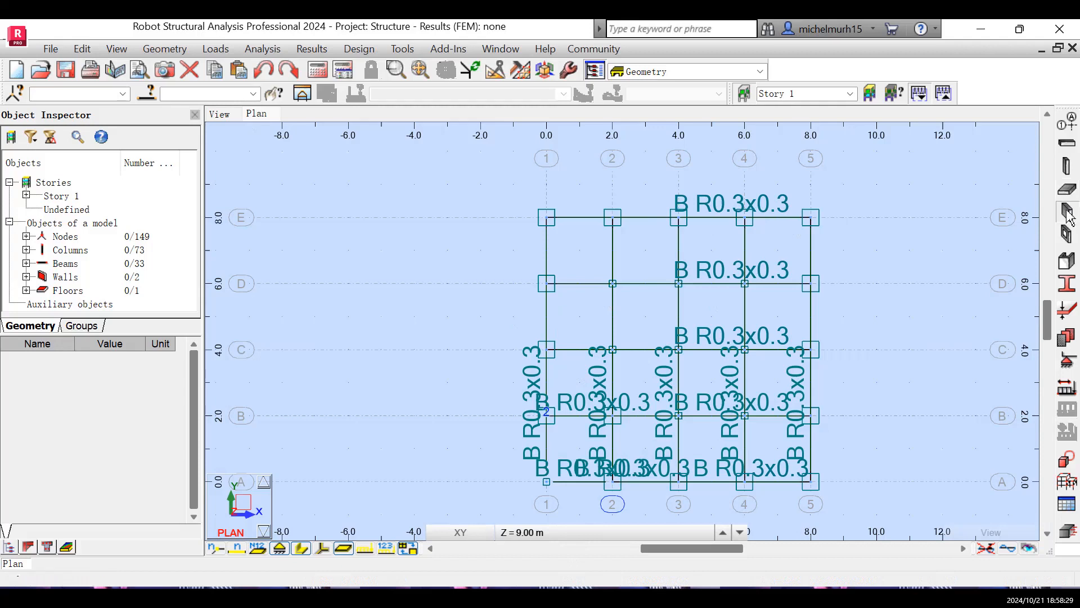
left_click(547, 350)
left_click(547, 283)
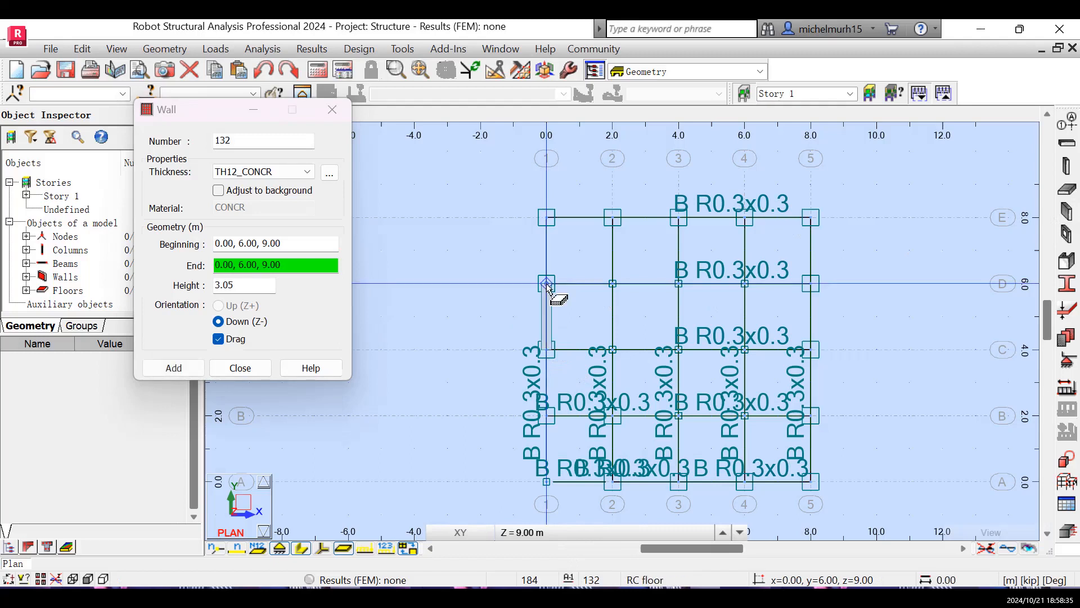
left_click(264, 369)
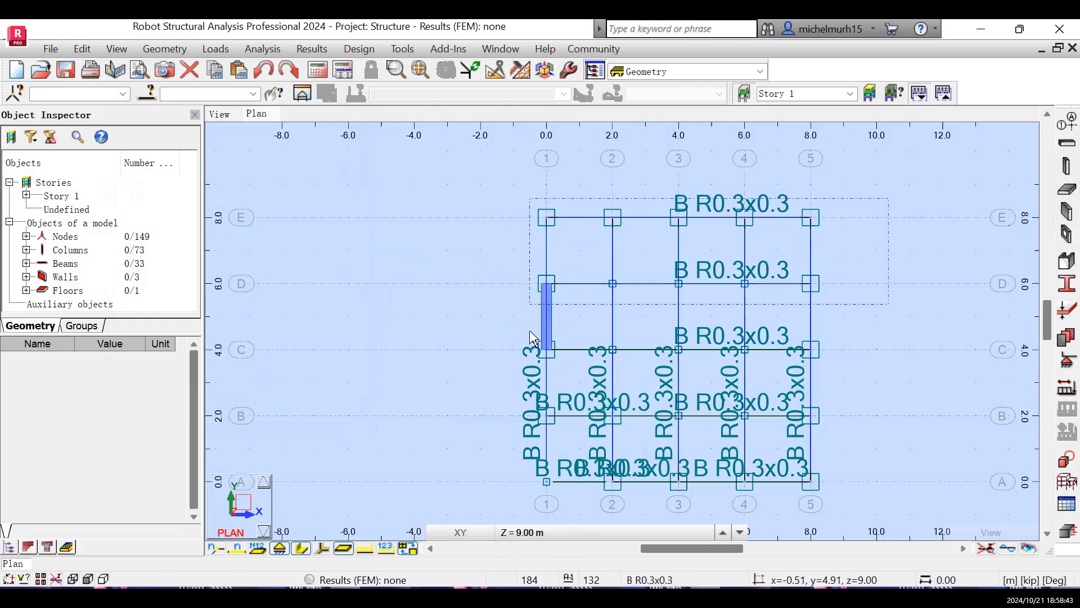
- Copy all columns, beams and the wall of the 9.00 m level upward by the vector 0,0,3 with 2 repetitions
left_click(532, 498)
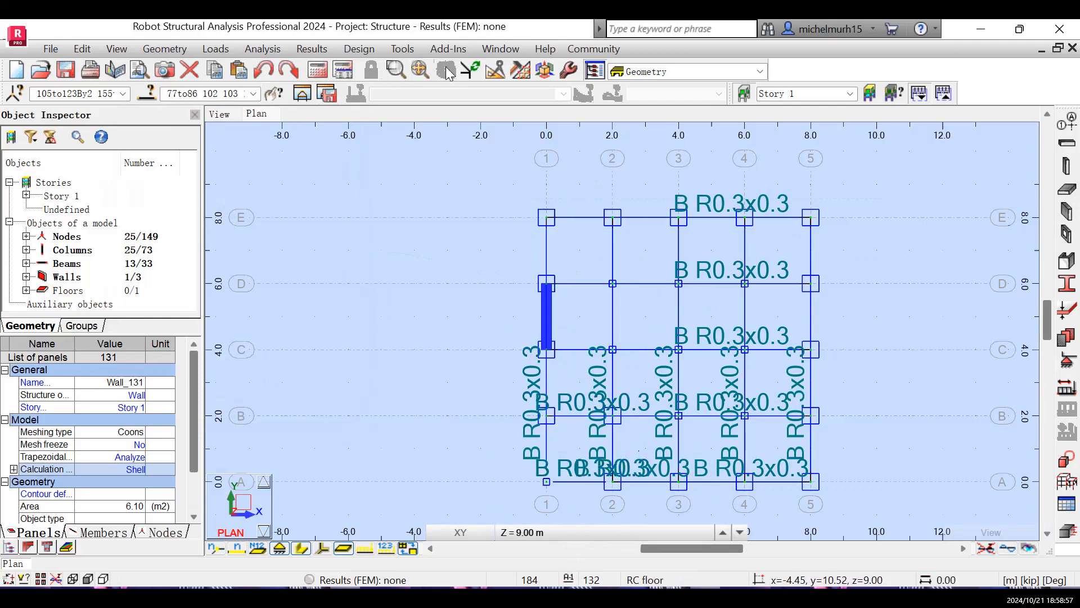
left_click(493, 72)
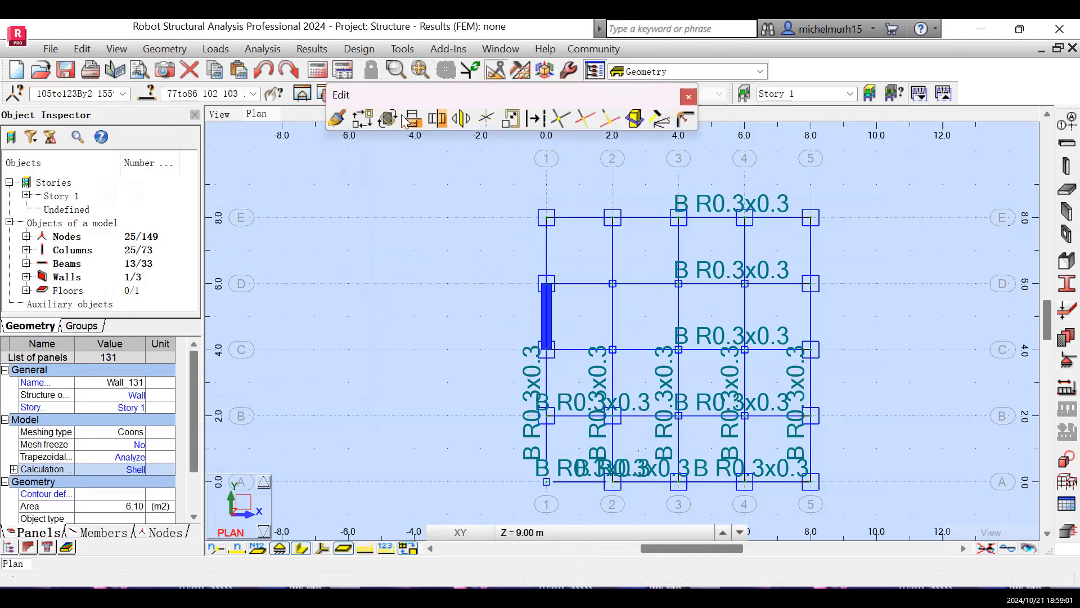
left_click(367, 119)
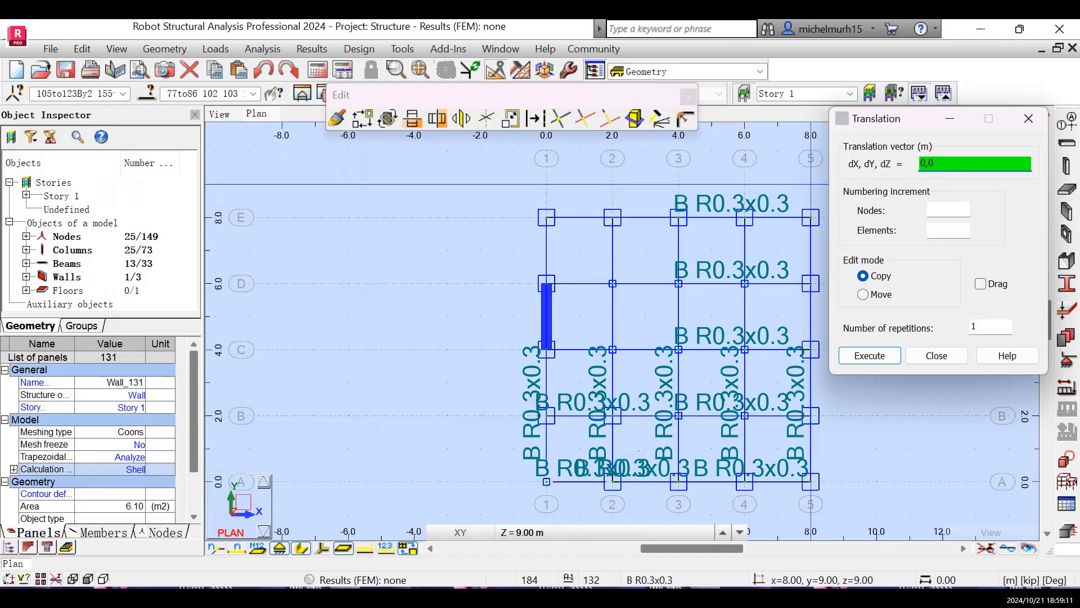
type(",3")
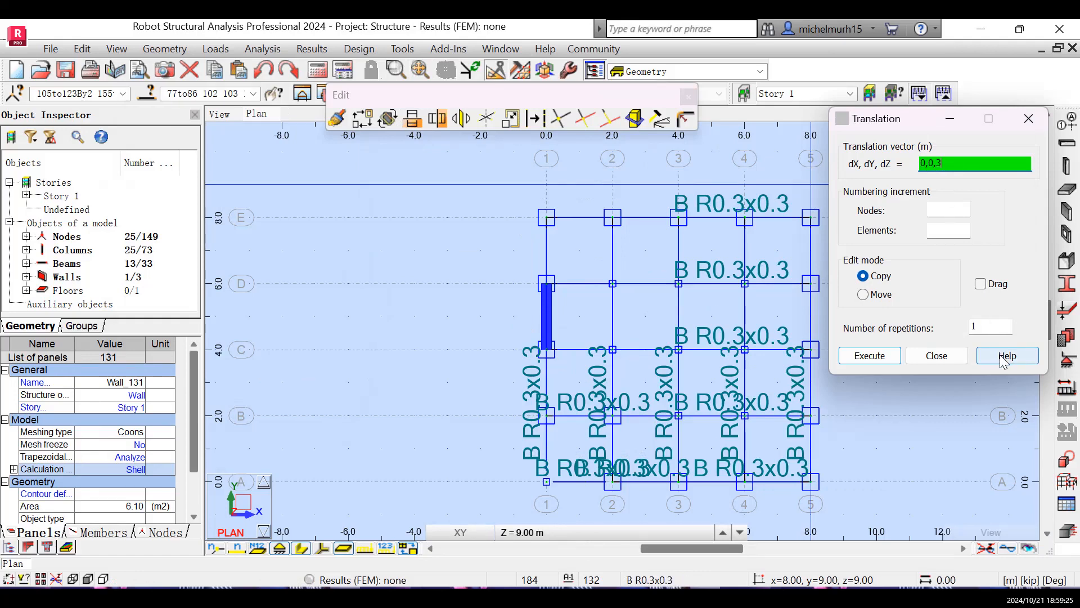
left_click(999, 327)
key("BackSpace")
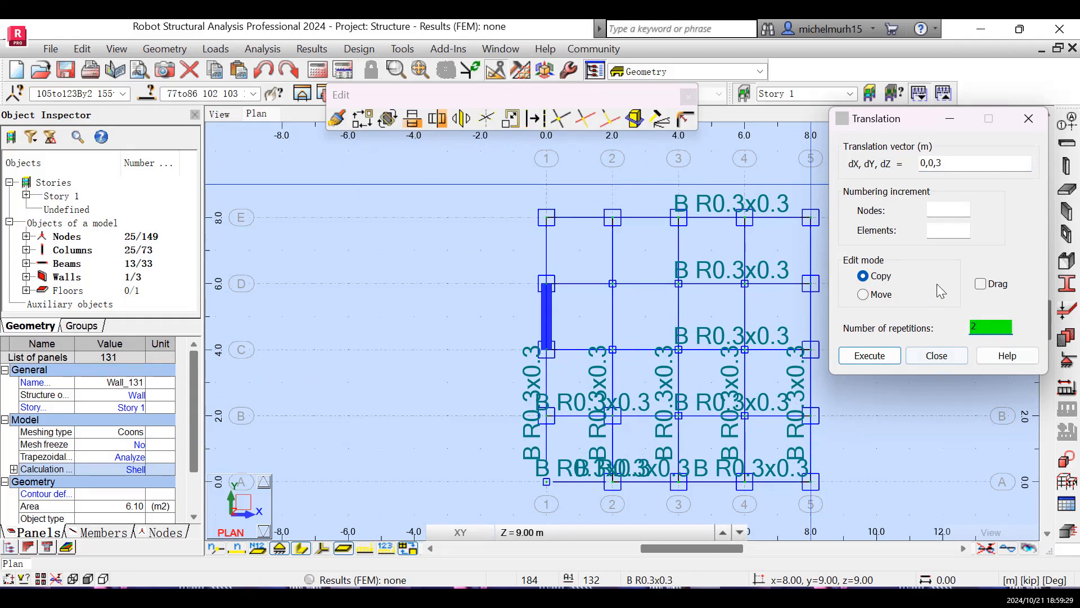
type("2")
left_click(888, 360)
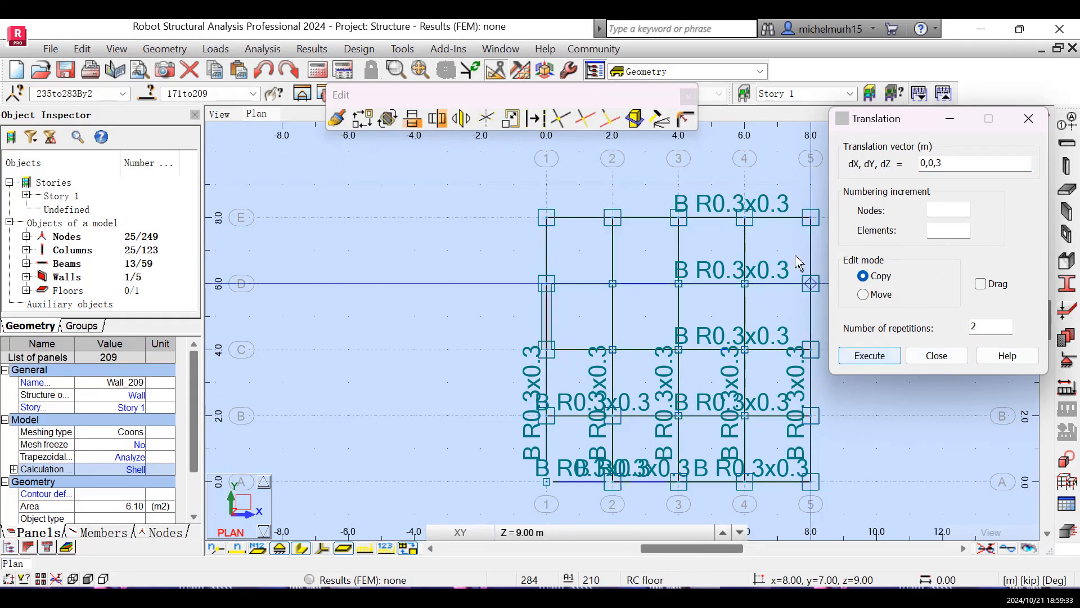
left_click(1023, 121)
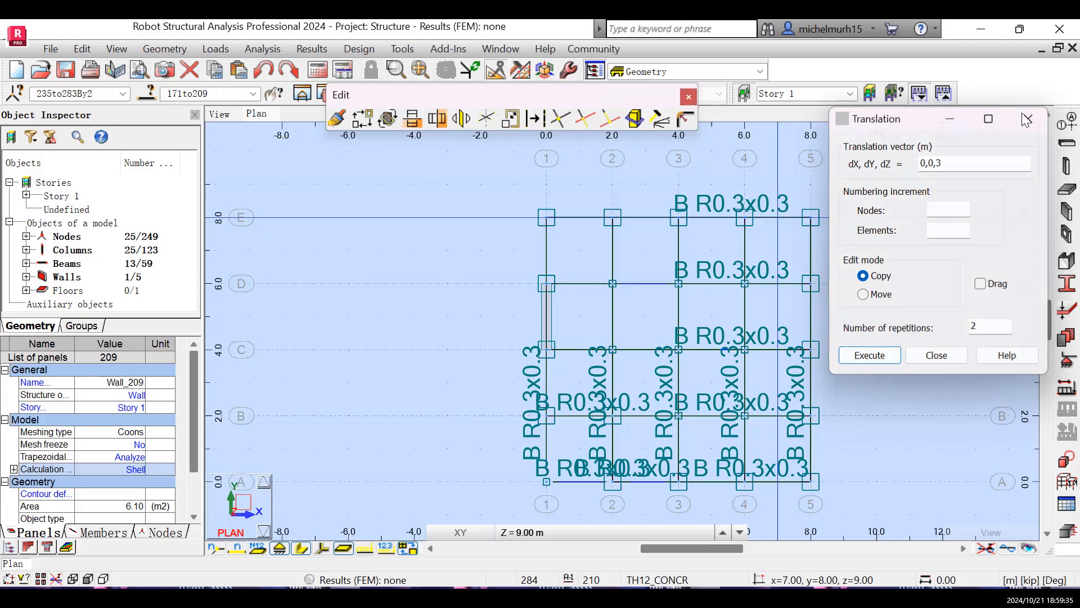
left_click(688, 97)
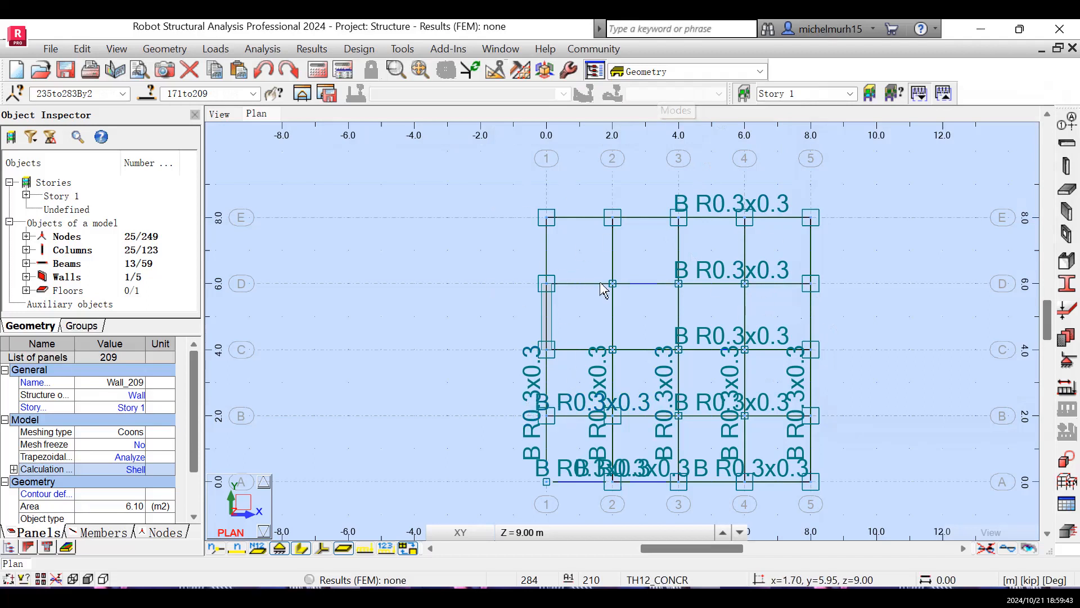
- Examine the copied upper levels' columns, beams and walls in the 3D view
left_click(219, 114)
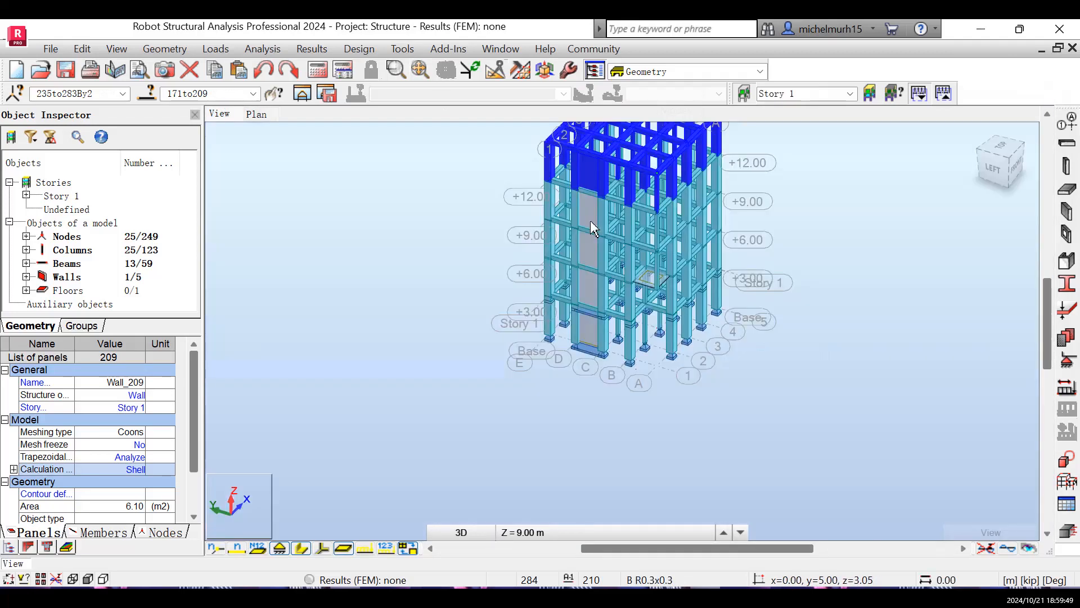
scroll(691, 274, "down", 1)
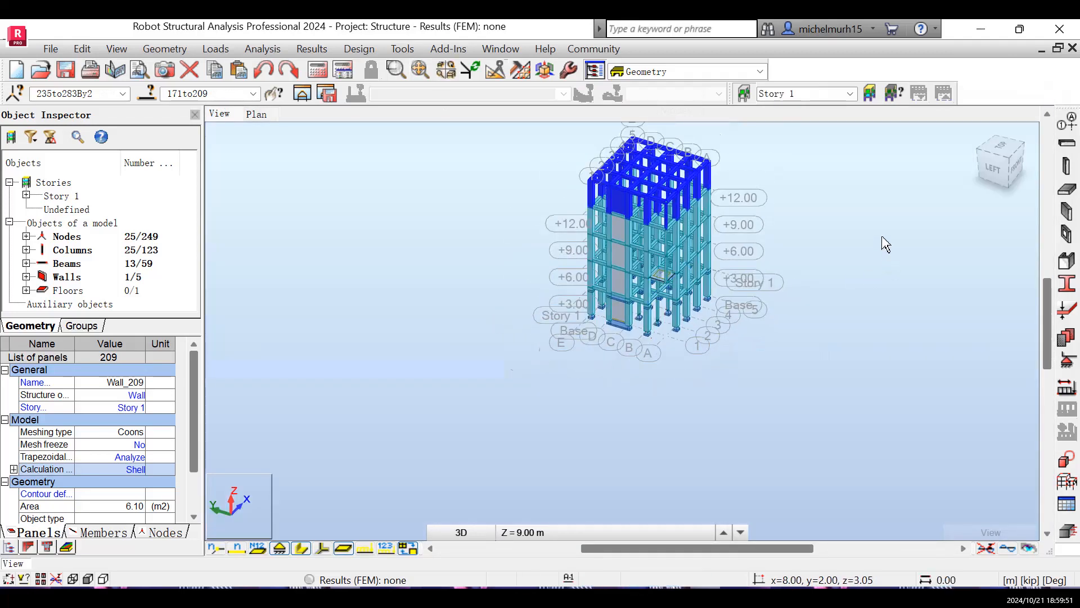
left_click(906, 235)
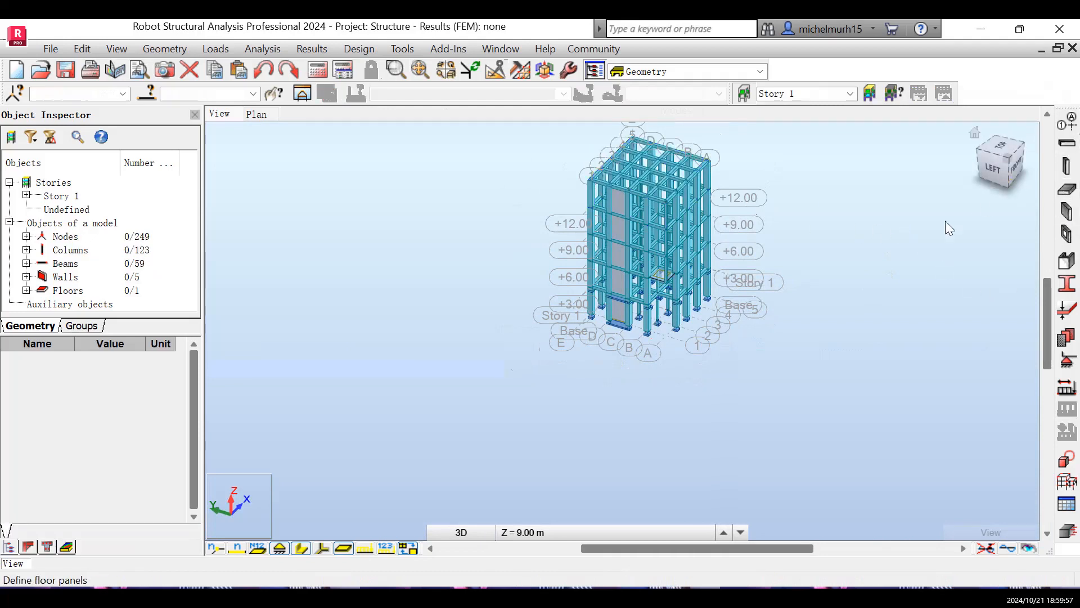
scroll(836, 255, "up", 1)
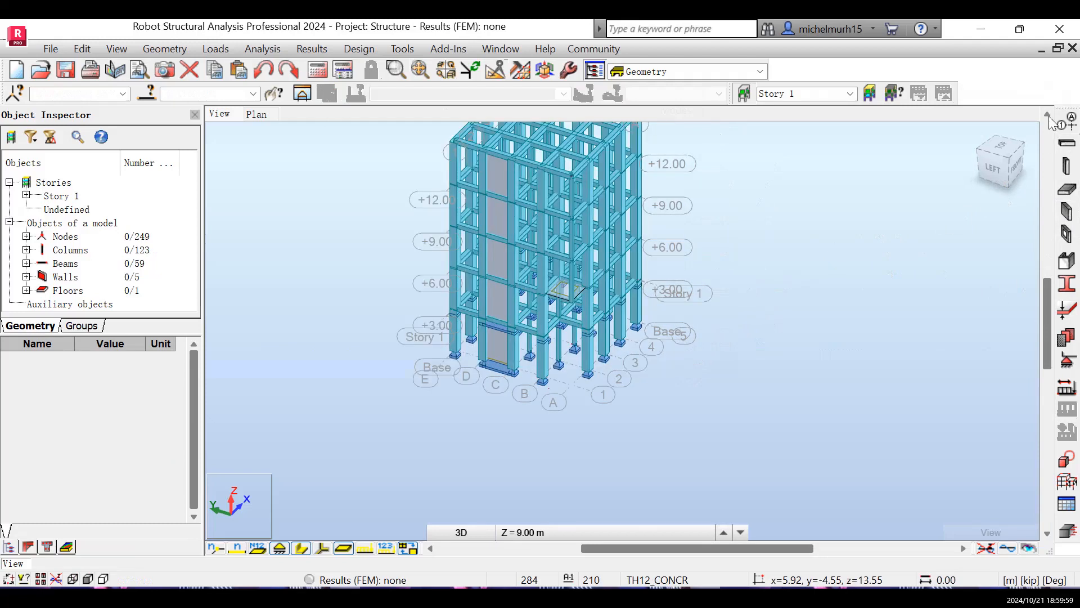
left_click(1048, 117)
left_click(1049, 116)
left_click(1048, 116)
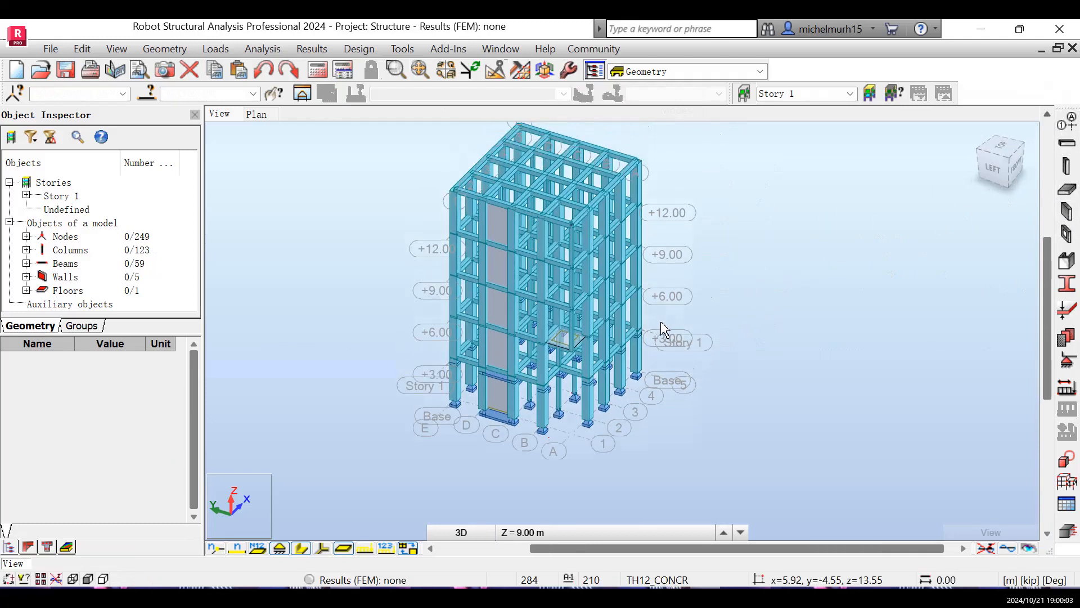
scroll(664, 329, "up", 2)
scroll(664, 330, "down", 1)
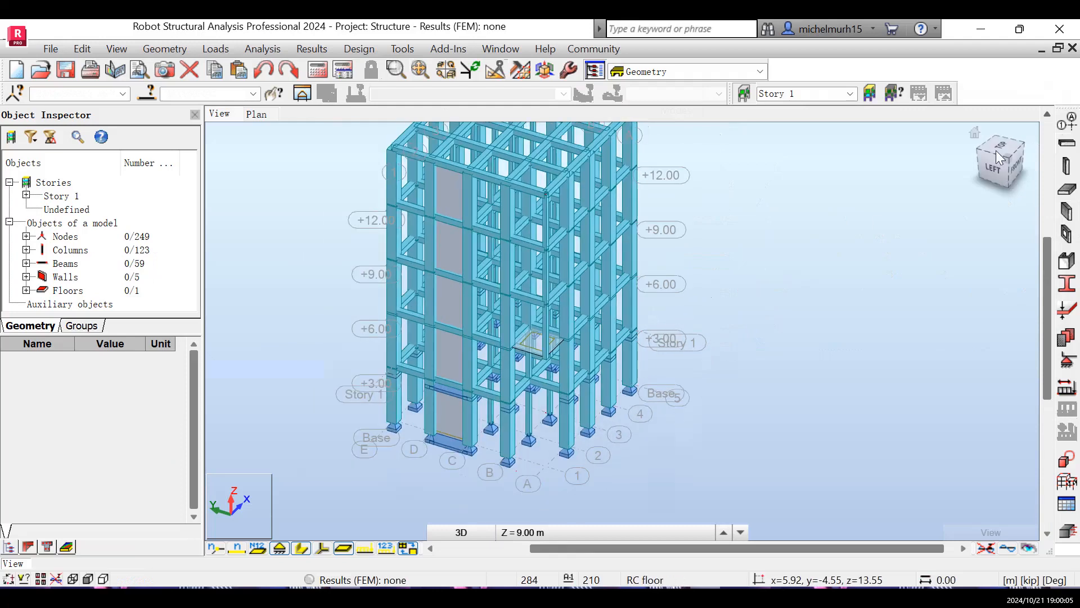
left_click(1047, 115)
left_click(1047, 115)
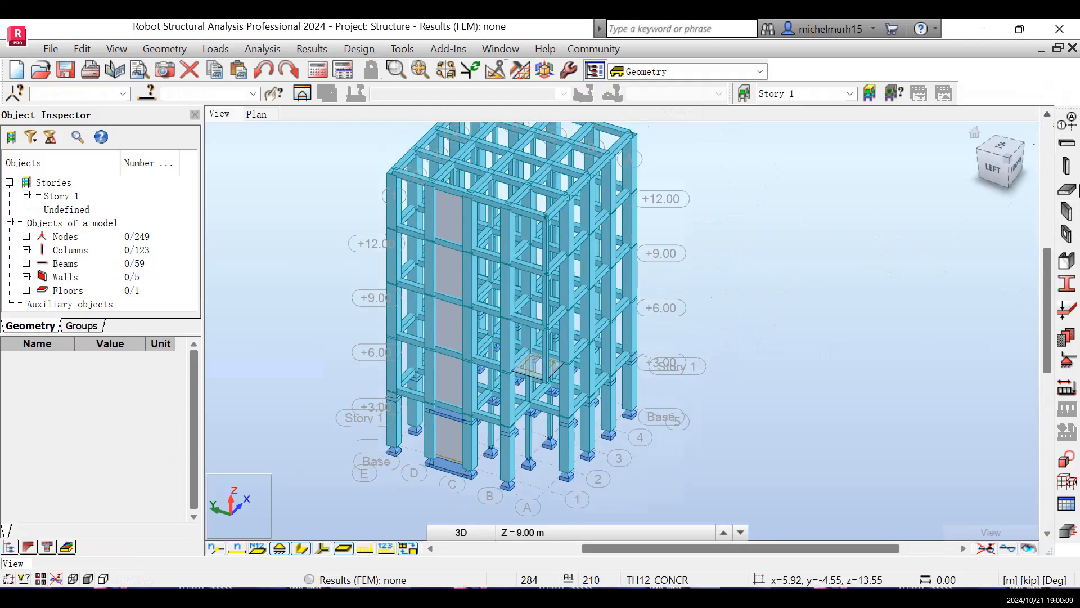
left_click(1047, 115)
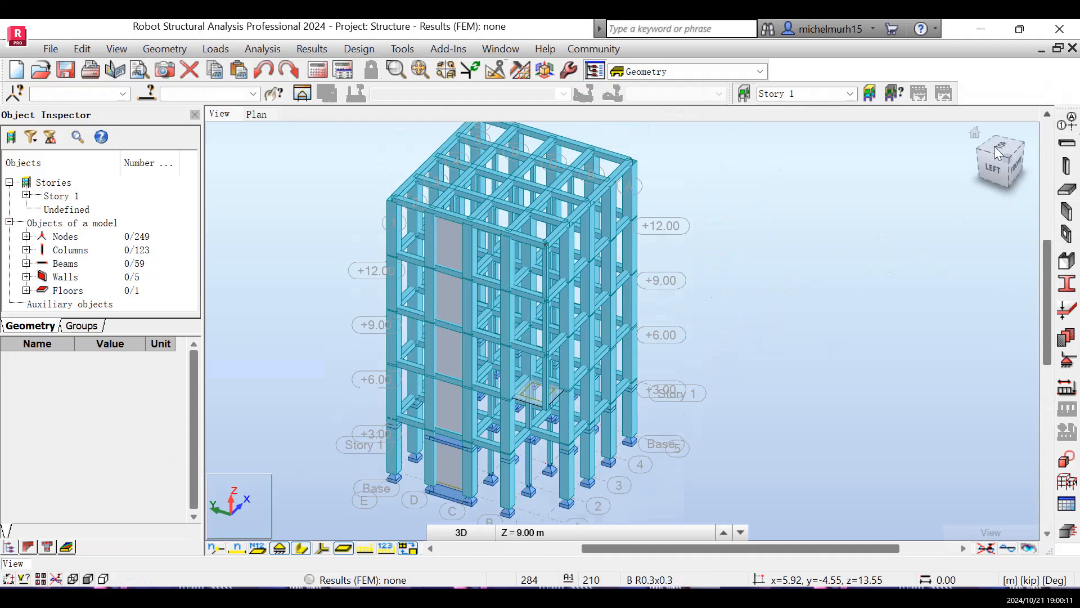